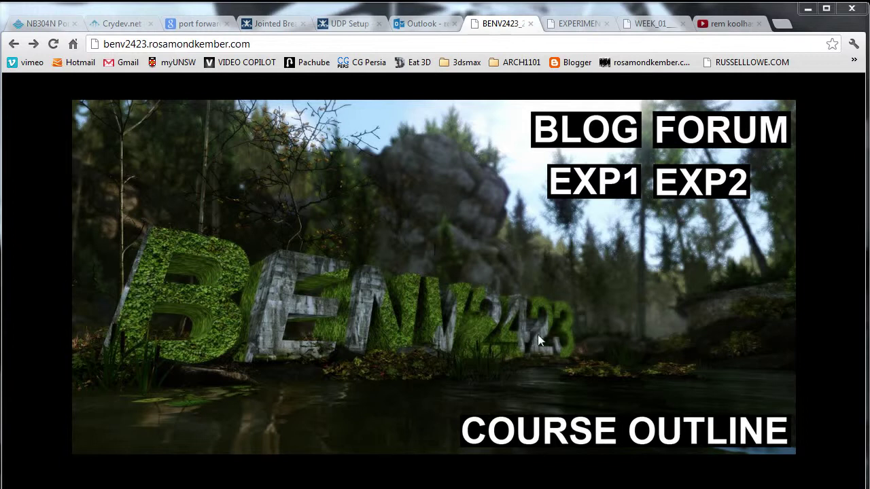
# - Open the course outline and follow its resource link to the Installing Exporter Plugins page
pyautogui.click(577, 438)
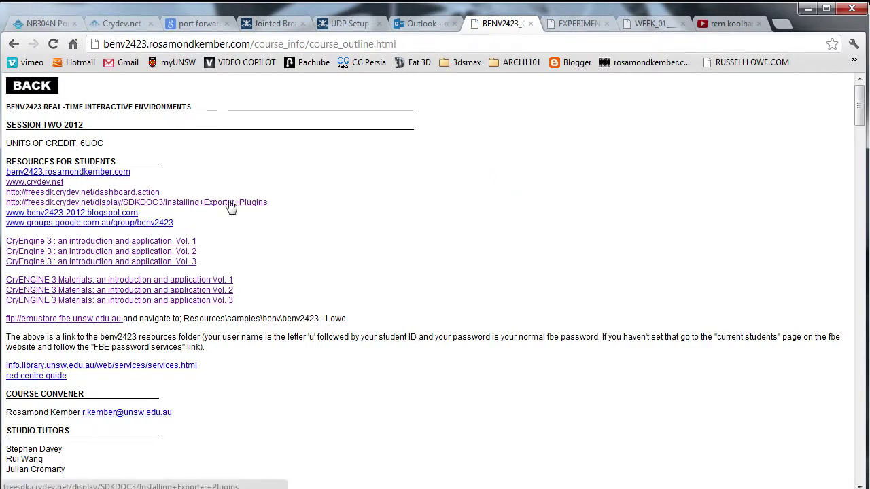
pyautogui.click(223, 205)
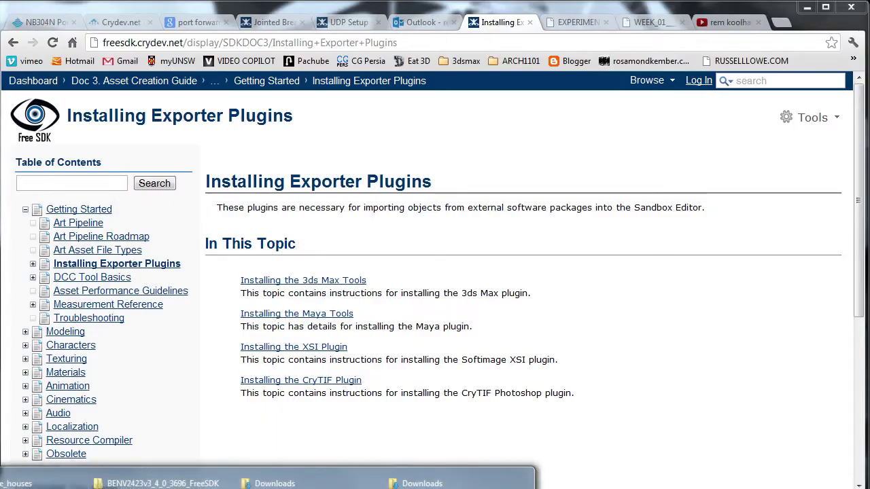
# - Switch to File Explorer and place the BENV2423v3_4_0_3696_FreeSDK folder window beside the Downloads window
pyautogui.click(163, 483)
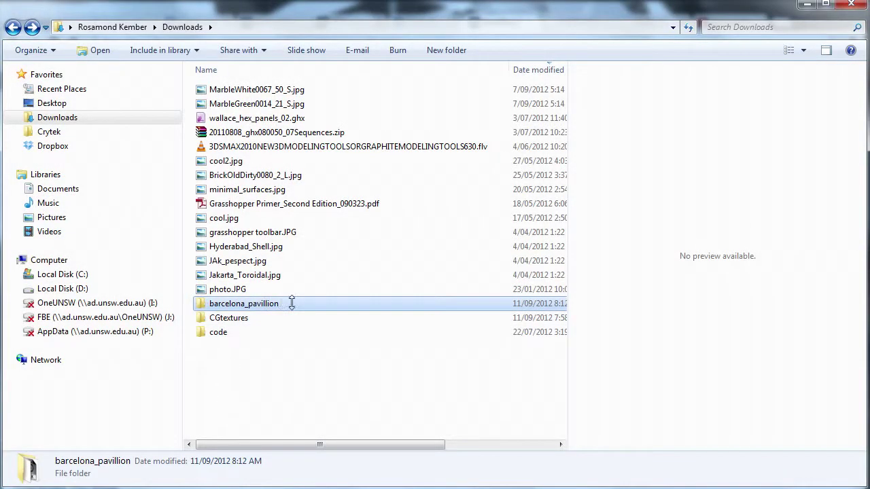
pyautogui.moveTo(292, 303)
pyautogui.moveTo(235, 488)
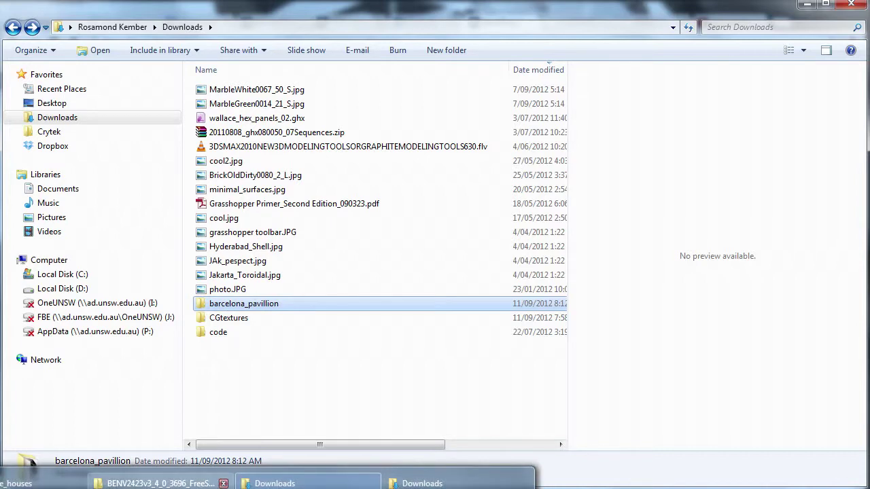
pyautogui.click(161, 485)
pyautogui.moveTo(336, 9); pyautogui.dragTo(421, 15)
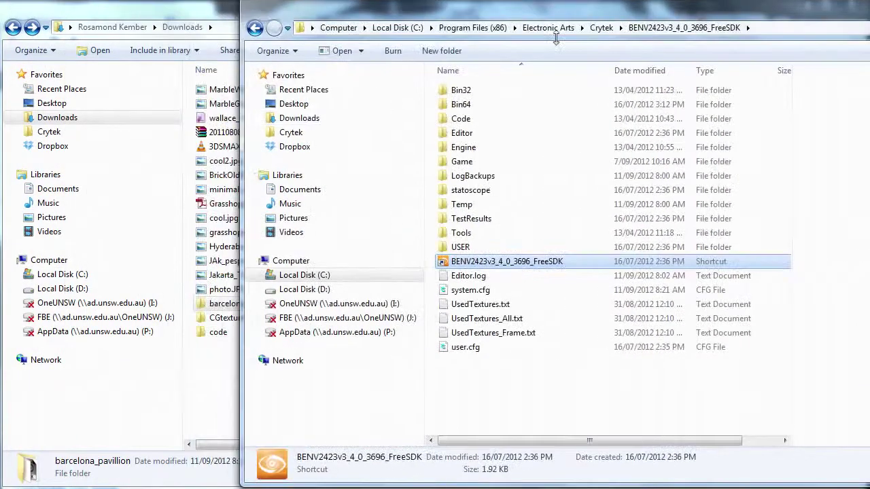
# - Go to the Game\Objects folder of the SDK and move the barcelona_pavillion folder from Downloads into it
pyautogui.click(462, 147)
pyautogui.click(462, 160)
pyautogui.doubleClick(462, 161)
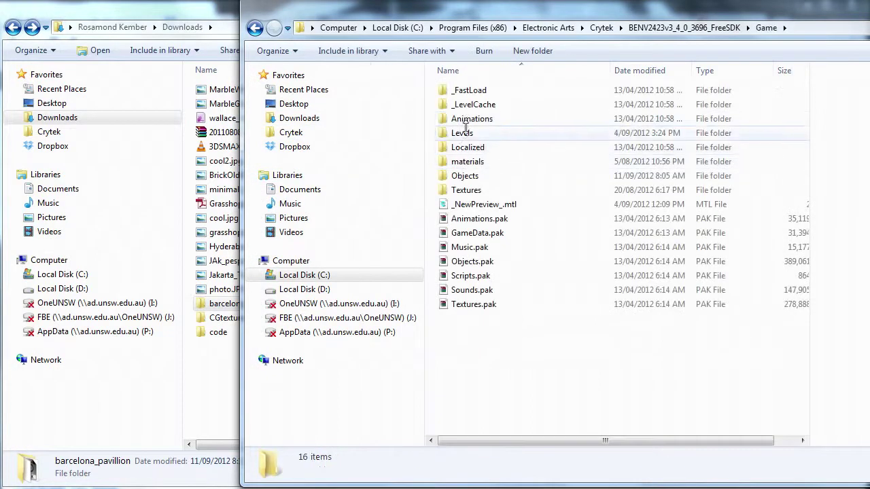
pyautogui.doubleClick(464, 176)
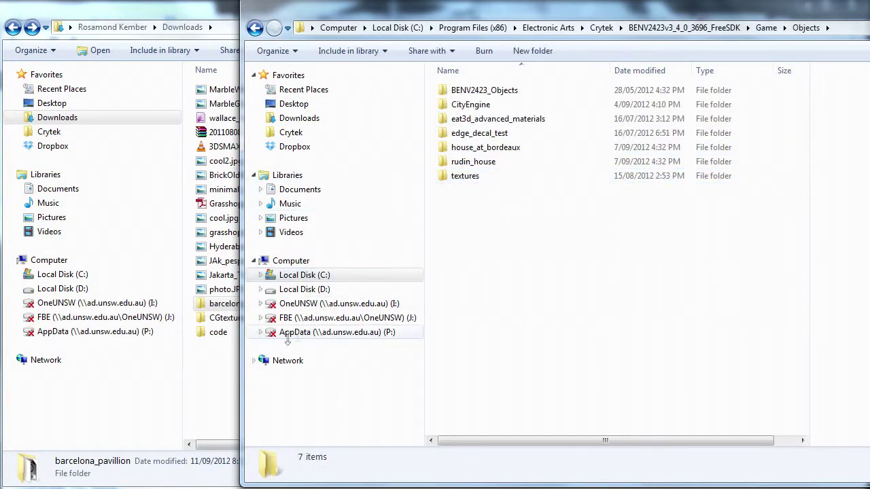
pyautogui.moveTo(205, 303); pyautogui.dragTo(508, 287)
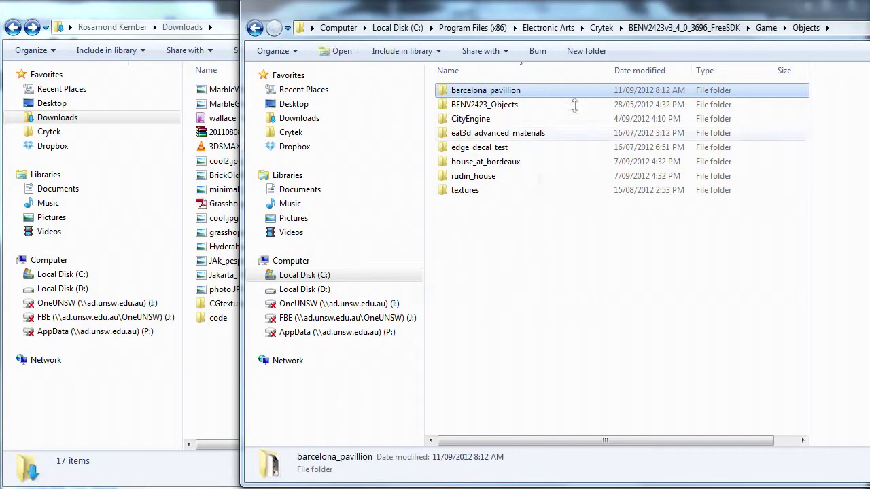
# - Maximise the Objects folder window and open barcelona_pavillion.max from the moved folder in 3ds Max
pyautogui.doubleClick(605, 9)
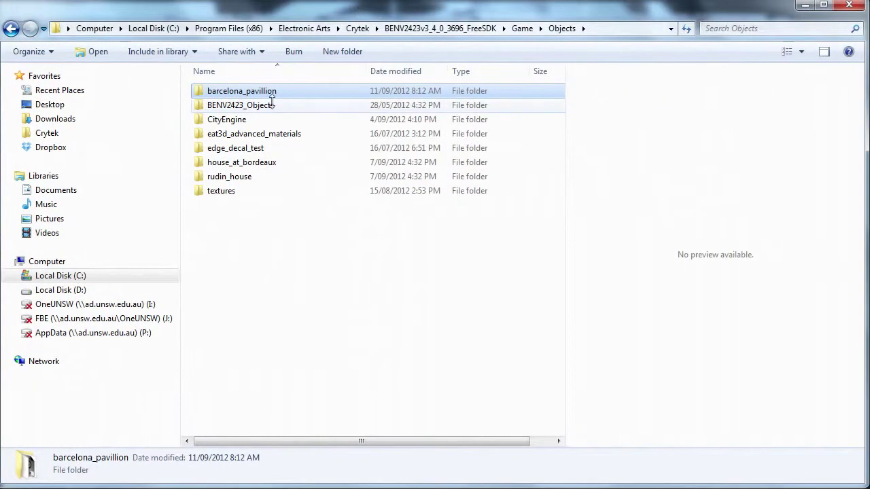
pyautogui.doubleClick(246, 90)
pyautogui.click(304, 100)
pyautogui.doubleClick(304, 99)
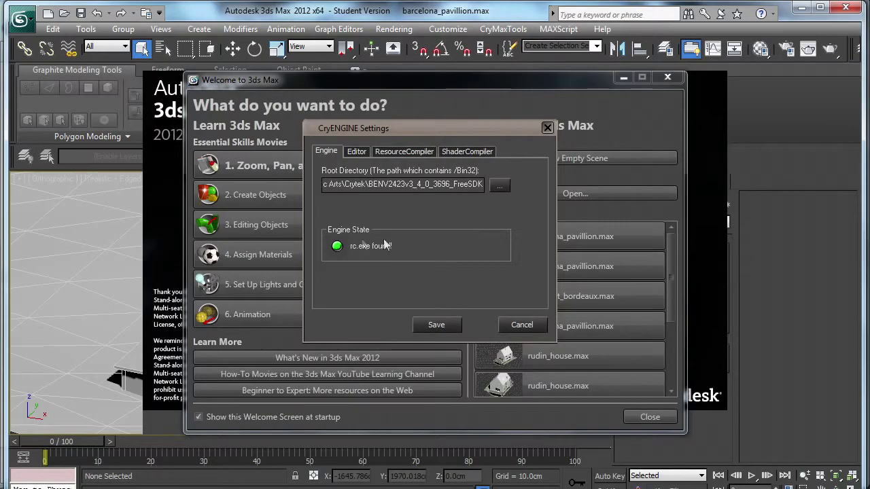
# - Set the CryENGINE root directory to Program Files (x86)\Electronic Arts\Crytek\BENV2423v3_4_0_3696_FreeSDK on drive C, save the settings, and dismiss the welcome screen
pyautogui.moveTo(333, 186); pyautogui.dragTo(435, 187)
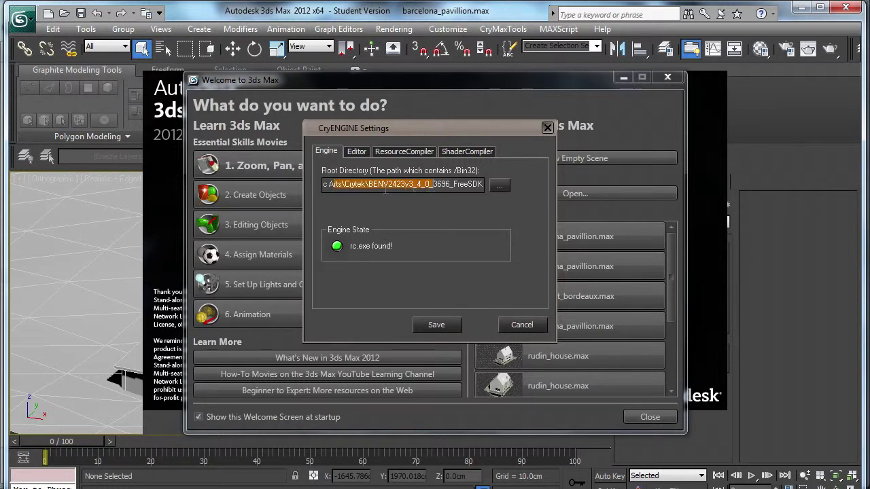
pyautogui.click(499, 189)
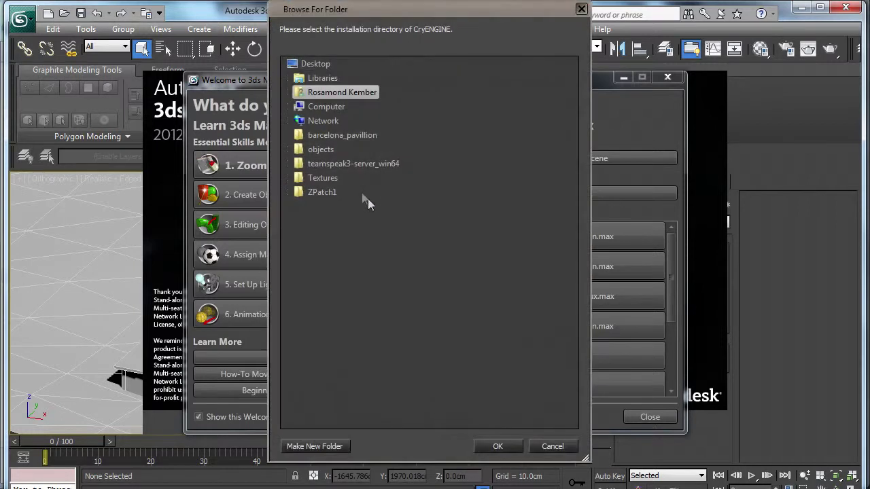
pyautogui.click(325, 107)
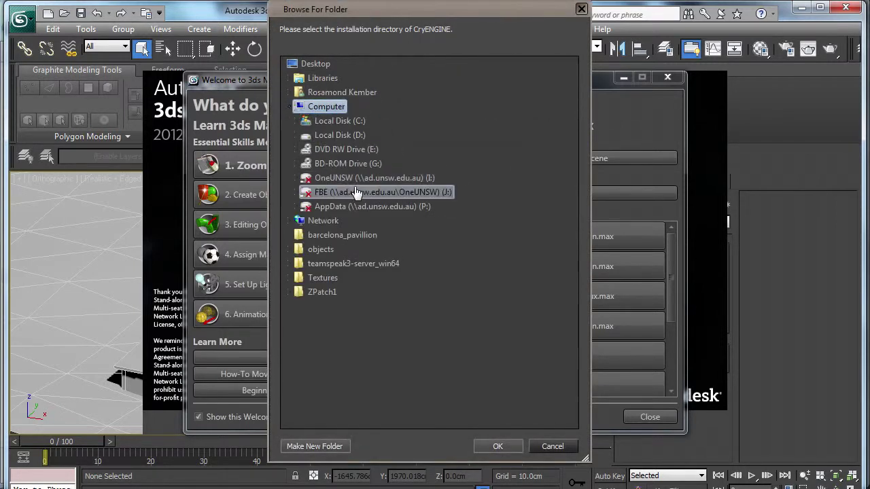
pyautogui.click(340, 121)
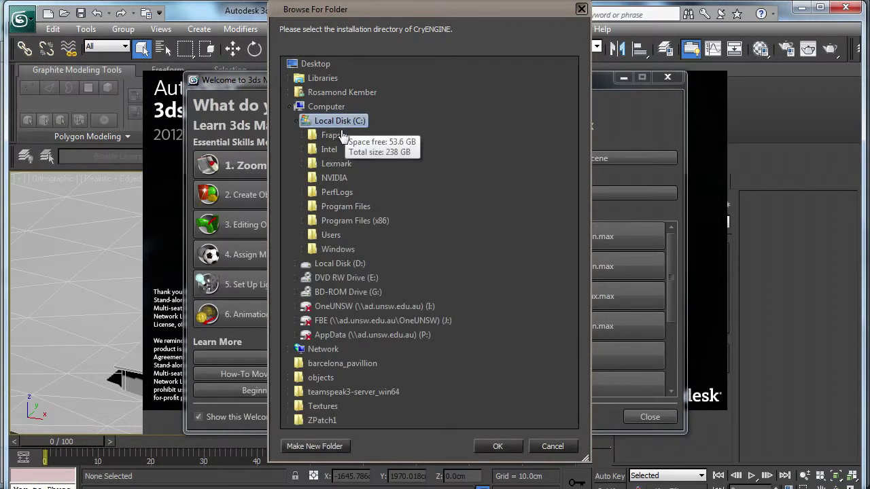
pyautogui.click(338, 220)
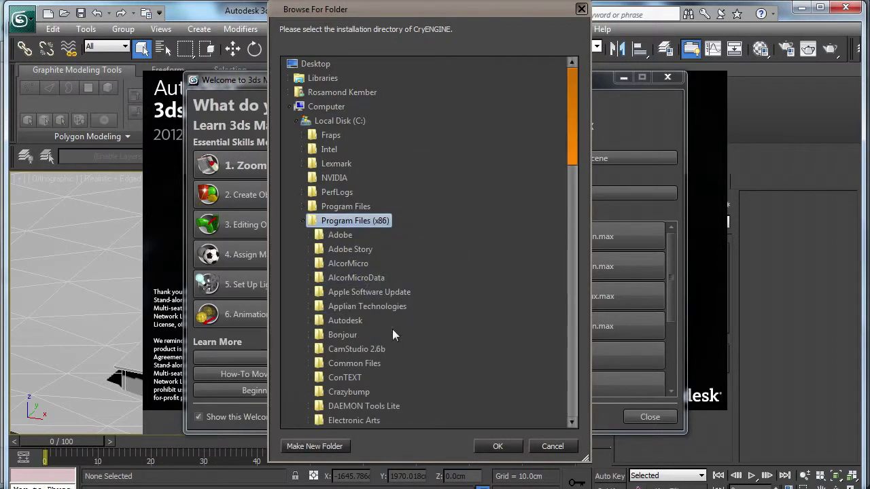
pyautogui.scroll(-1, 421, 367)
pyautogui.scroll(-2, 420, 367)
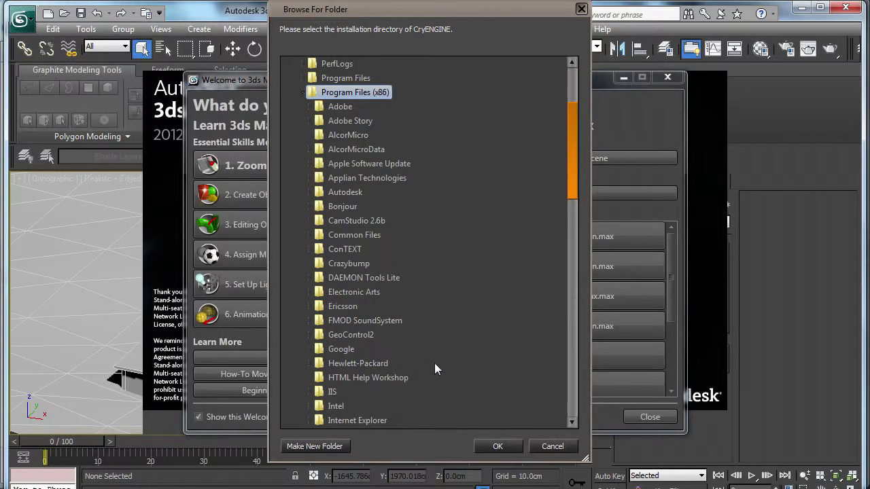
pyautogui.click(372, 292)
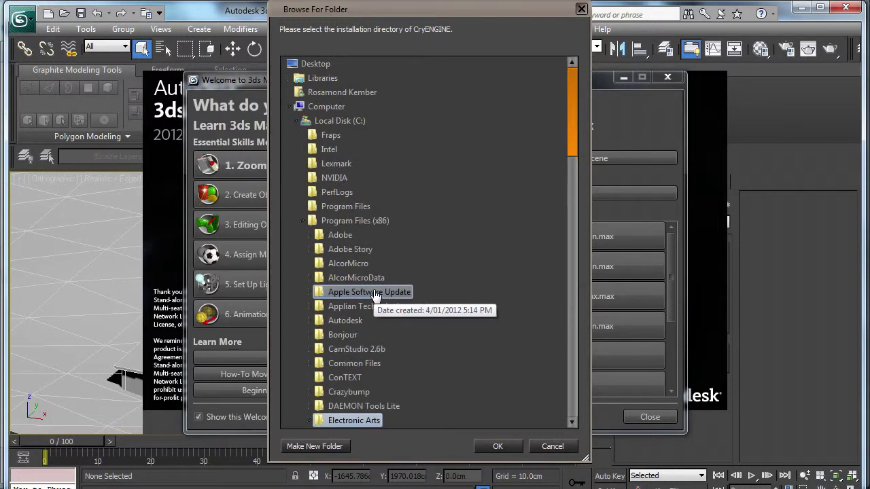
pyautogui.scroll(-1, 425, 359)
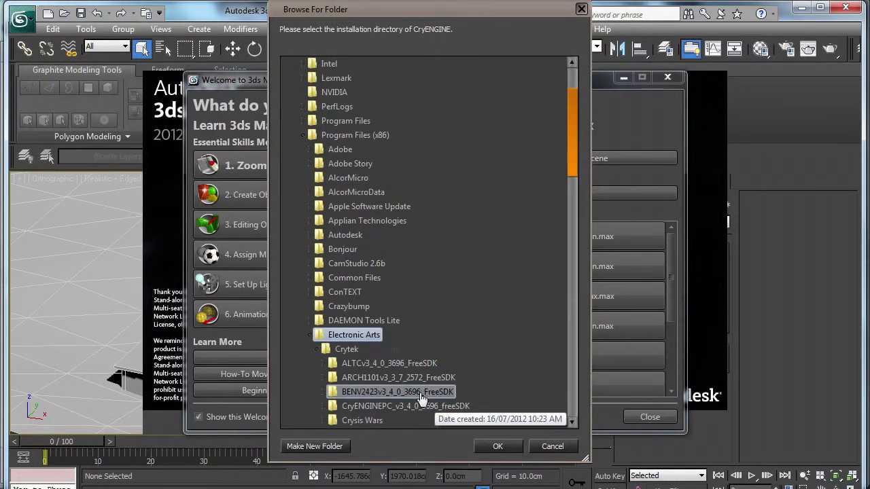
pyautogui.click(420, 392)
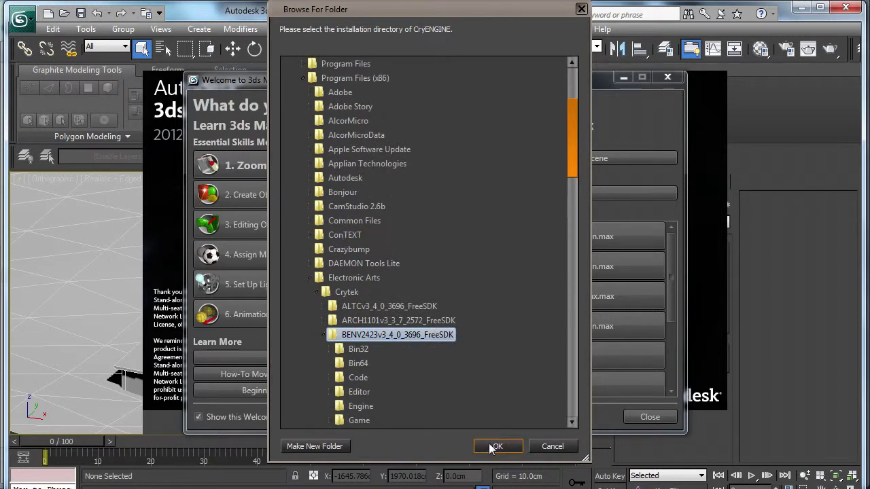
pyautogui.click(488, 444)
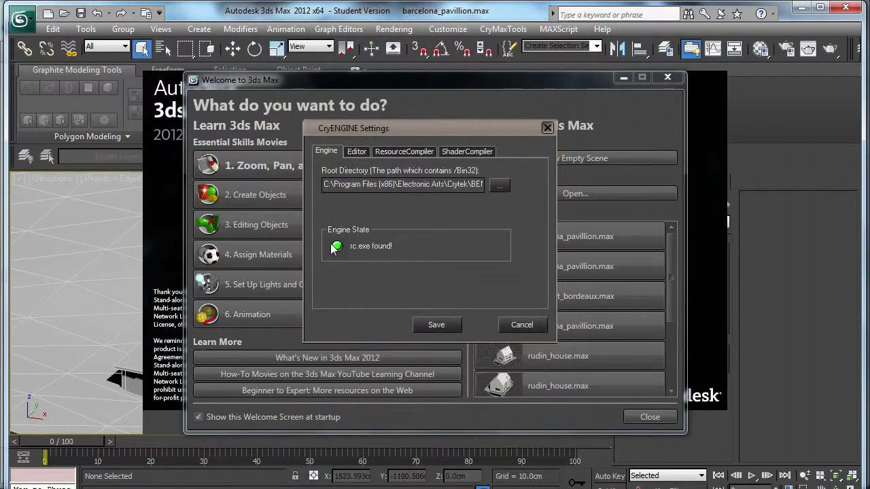
pyautogui.click(430, 326)
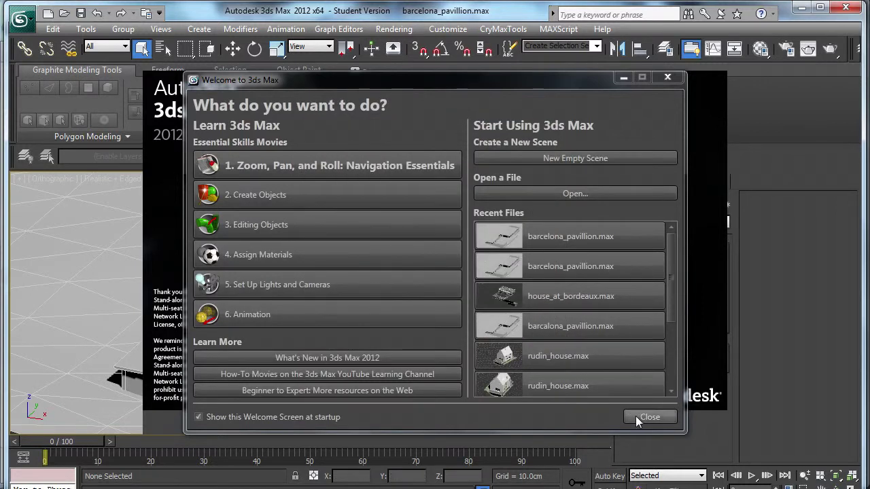
pyautogui.click(635, 417)
pyautogui.click(439, 422)
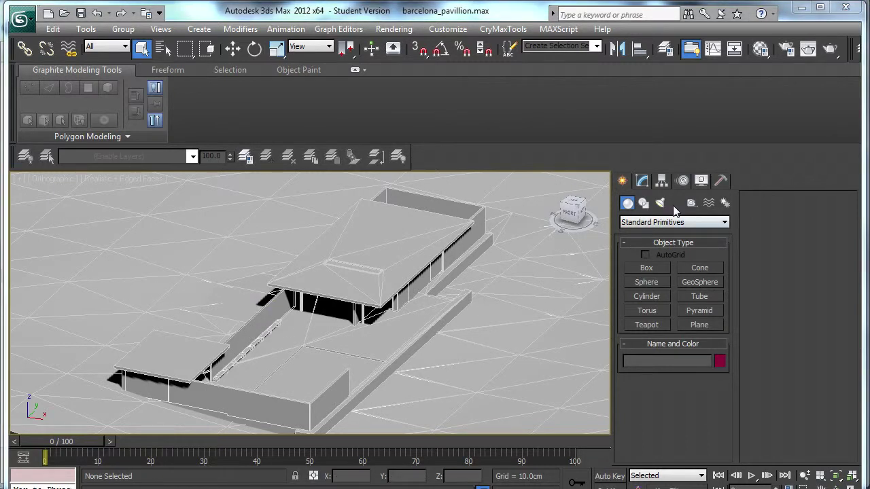
# - Configure the utilities button set with the CryENGINE3 Exporter from Crytek Tools and accept it
pyautogui.click(721, 180)
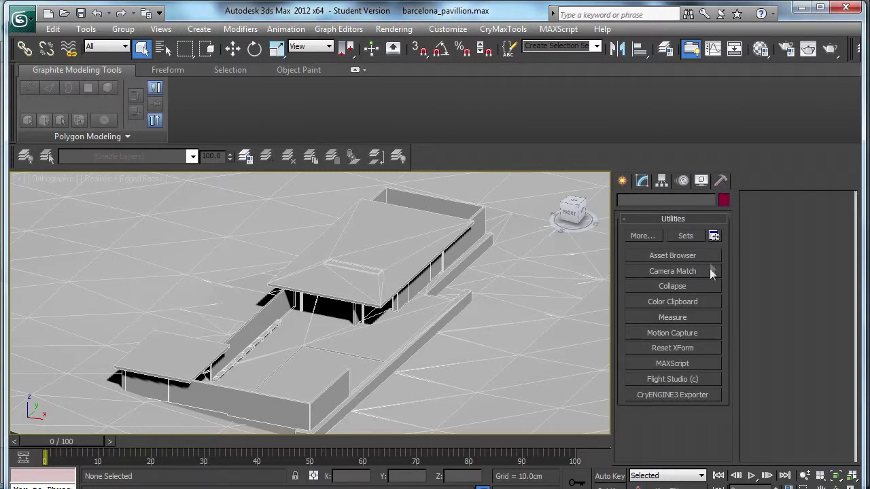
pyautogui.click(714, 235)
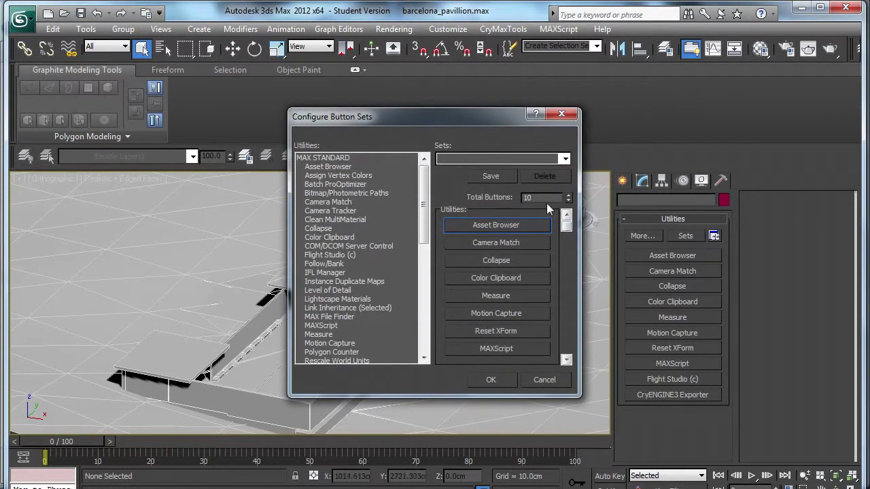
pyautogui.moveTo(566, 222); pyautogui.dragTo(570, 365)
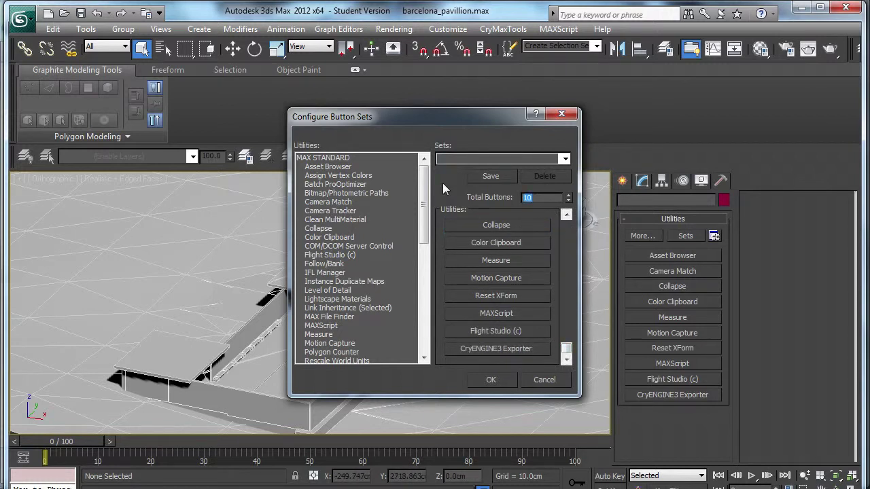
pyautogui.moveTo(423, 221); pyautogui.dragTo(429, 329)
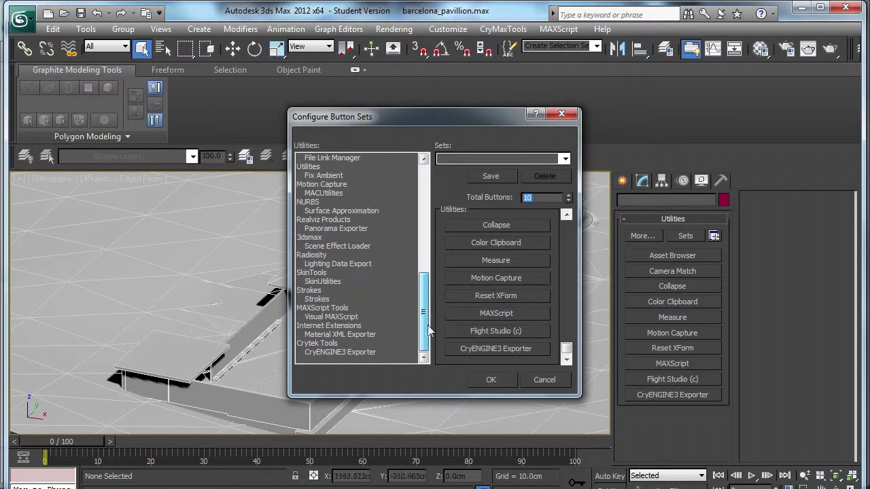
pyautogui.click(326, 352)
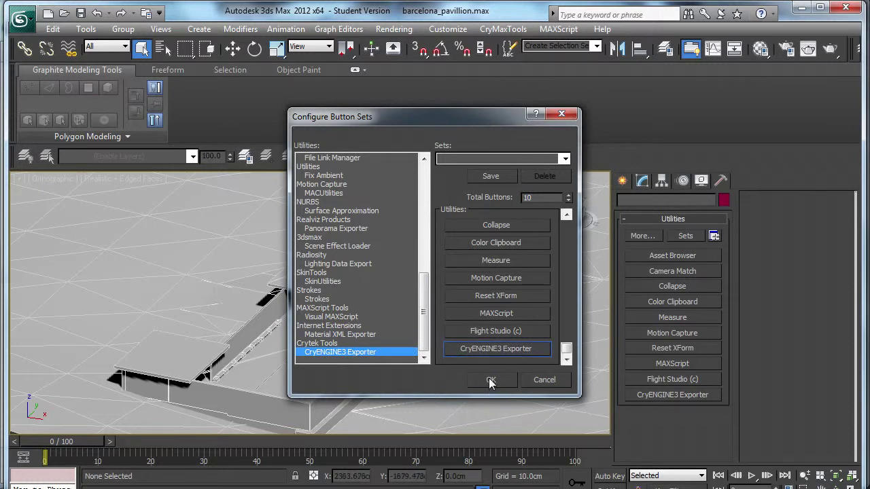
pyautogui.click(489, 379)
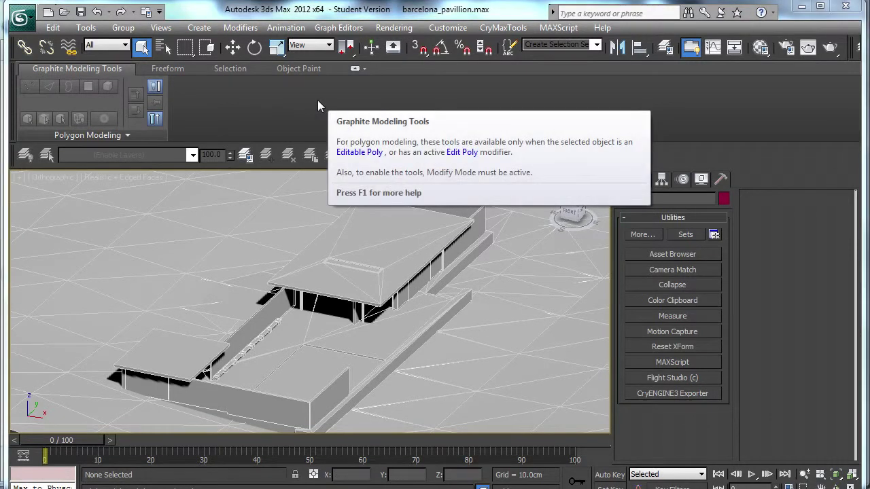
# - Configure the units with a system scale of 1 unit = 1.0 centimetre and metric centimetres as the display unit
pyautogui.click(445, 31)
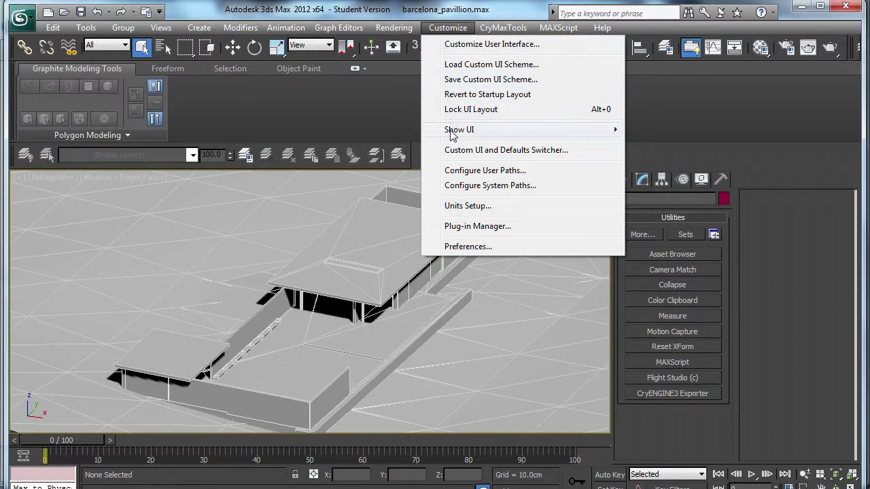
pyautogui.click(467, 205)
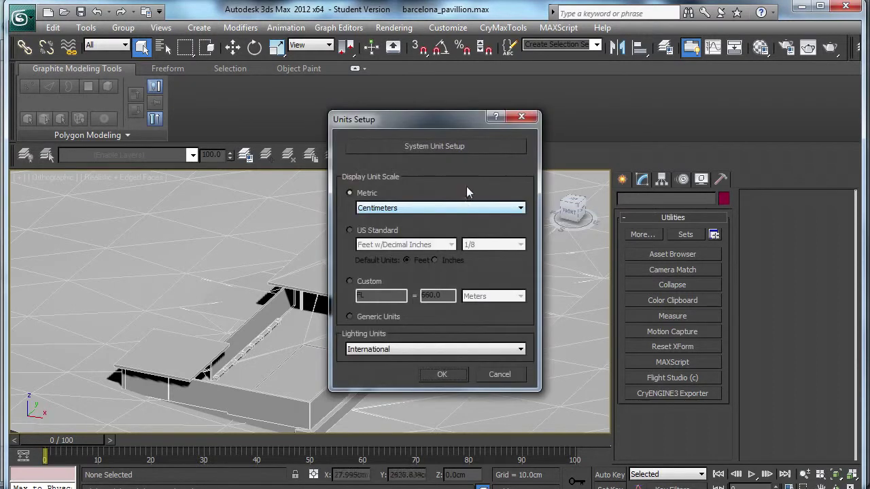
pyautogui.click(445, 145)
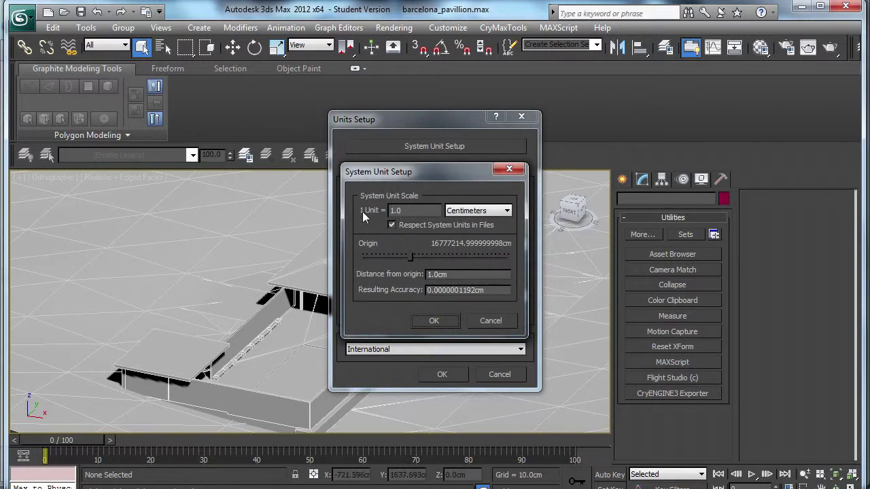
pyautogui.click(434, 322)
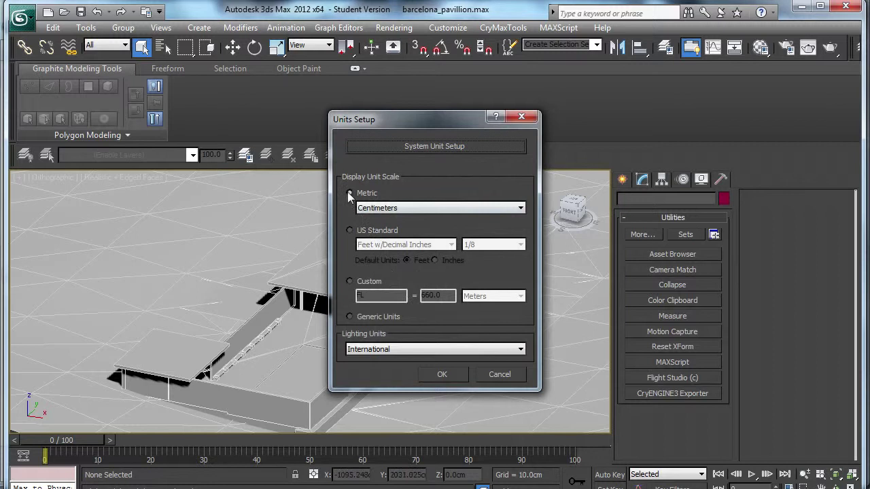
pyautogui.click(366, 211)
pyautogui.click(371, 227)
pyautogui.click(442, 374)
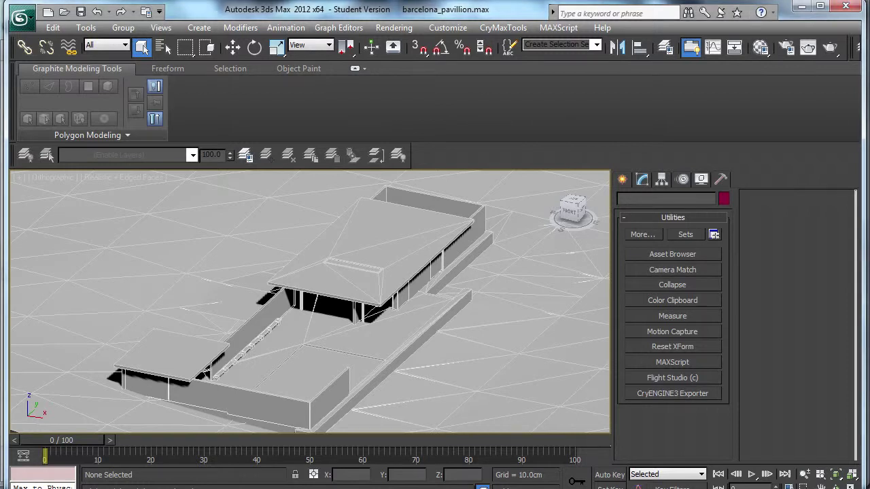
# - Clear all snap options in the grid and snap settings and enable only Vertex snapping
pyautogui.rightClick(422, 51)
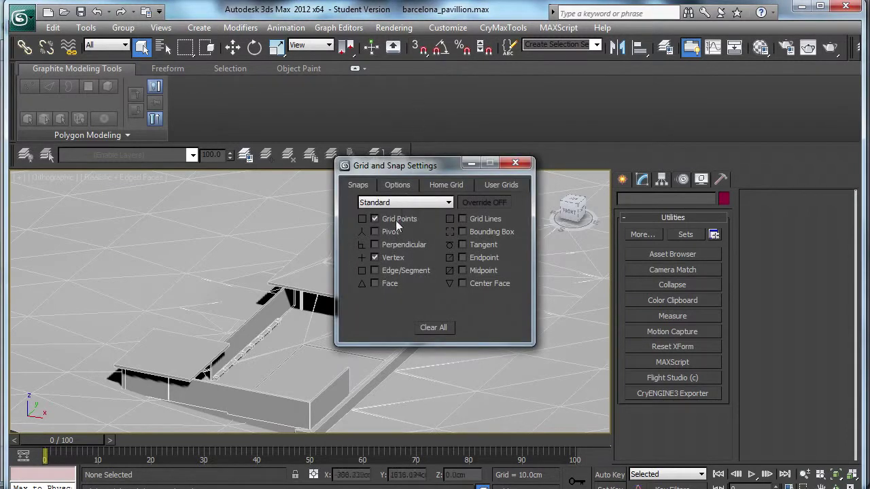
pyautogui.click(381, 219)
pyautogui.click(437, 328)
pyautogui.click(380, 258)
pyautogui.click(515, 163)
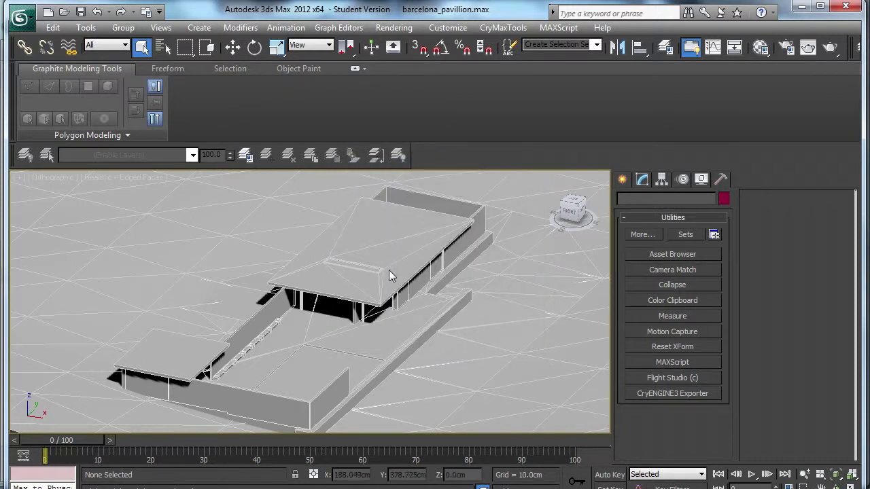
# - Turn on 3D snapping
pyautogui.click(420, 48)
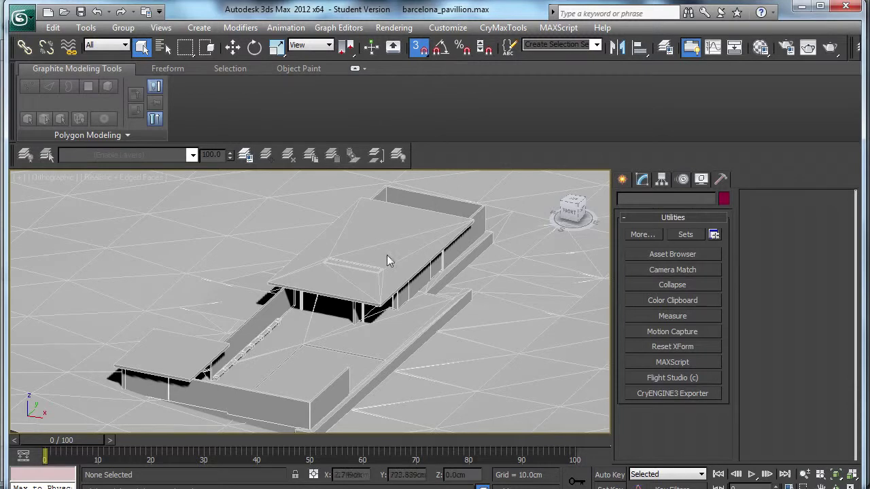
pyautogui.press('s')
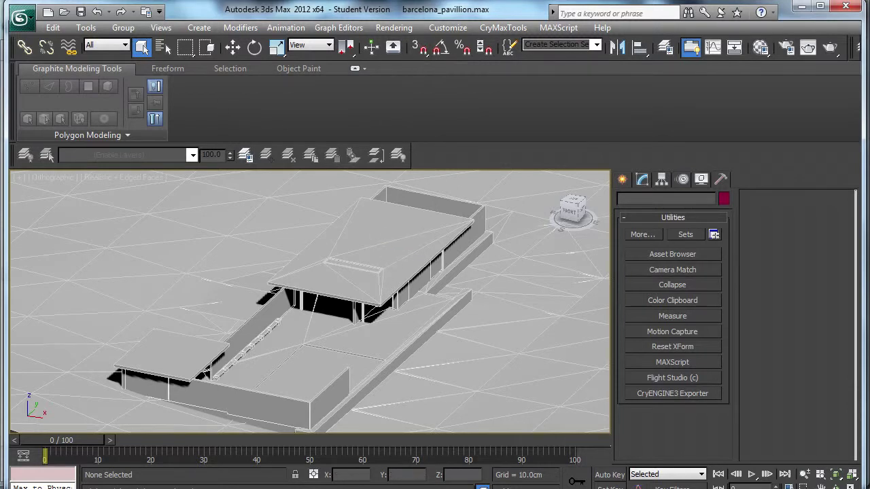
pyautogui.click(423, 50)
# - Create a vertex-snapped box over the short front end wall, about 991.5 cm long, 25 cm wide and -330 cm high
pyautogui.click(631, 183)
pyautogui.click(648, 271)
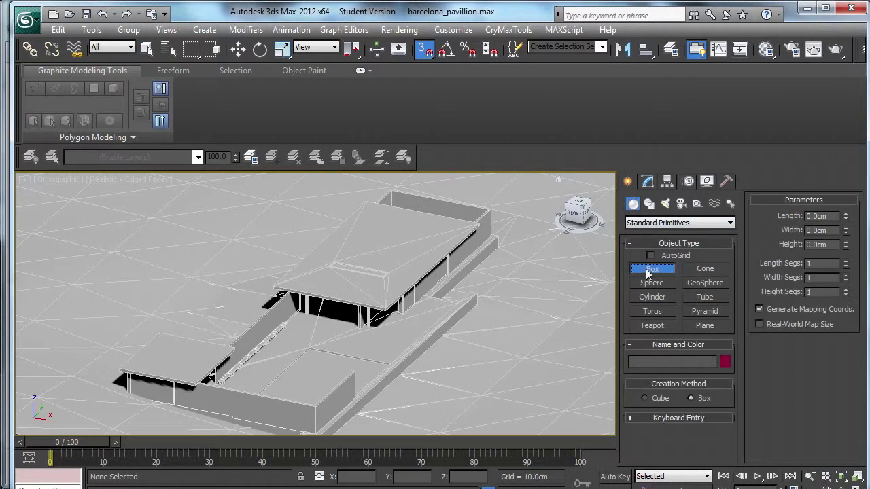
pyautogui.moveTo(365, 359)
pyautogui.mouseDown(button='middle')
pyautogui.moveTo(377, 330)
pyautogui.moveTo(377, 286)
pyautogui.mouseUp(button='middle')
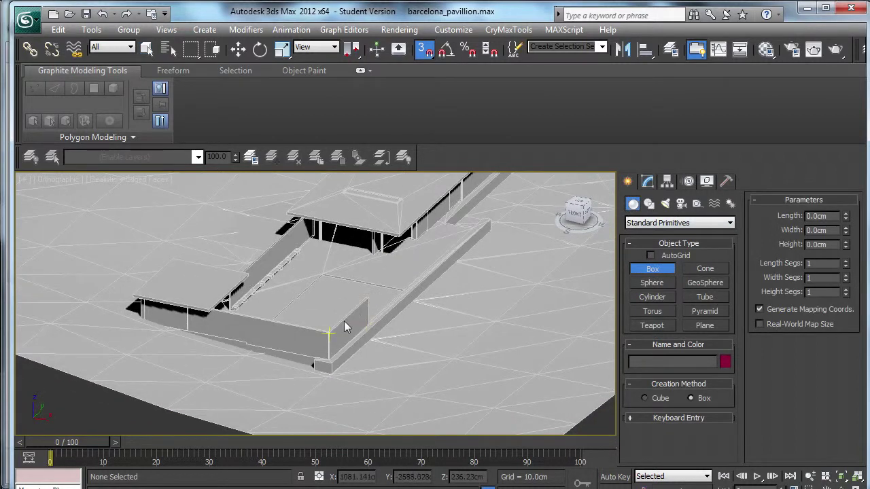
pyautogui.scroll(4, 343, 319)
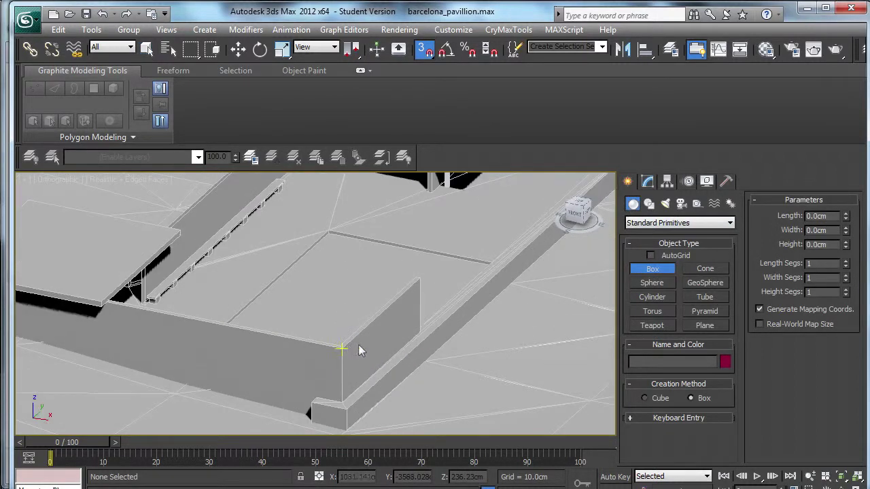
pyautogui.moveTo(356, 334); pyautogui.dragTo(270, 314, button='middle')
pyautogui.scroll(1, 314, 297)
pyautogui.scroll(1, 314, 291)
pyautogui.scroll(1, 300, 295)
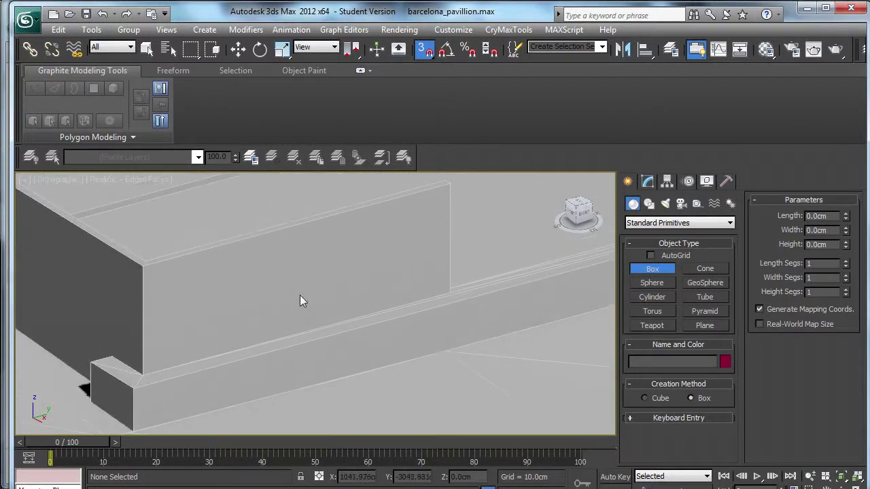
pyautogui.moveTo(380, 260); pyautogui.dragTo(382, 267, button='middle')
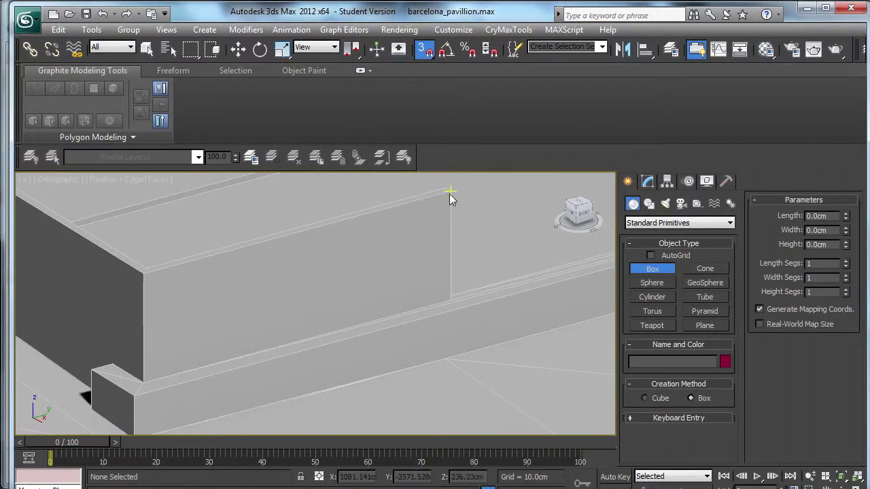
pyautogui.moveTo(450, 195); pyautogui.dragTo(138, 269)
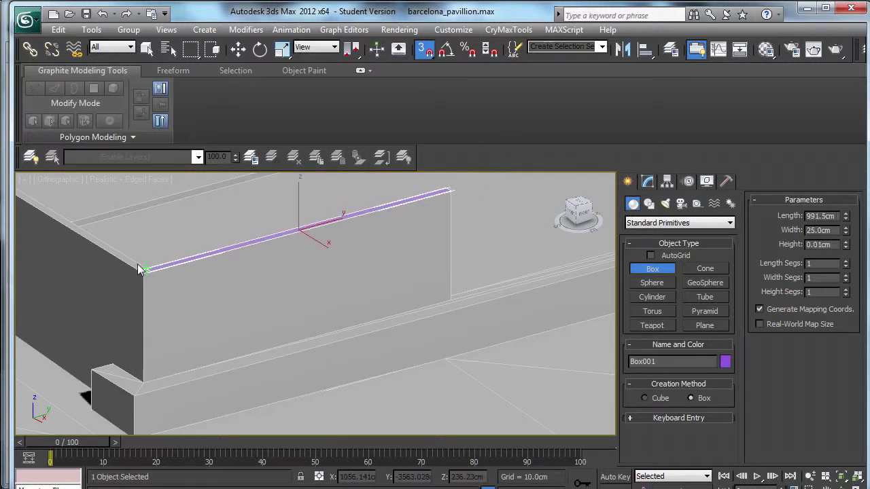
pyautogui.click(452, 303)
# - Create a vertex-snapped box over the long side wall, about 25 cm long, 2292 cm wide and -330 cm high
pyautogui.moveTo(452, 304)
pyautogui.keyDown('alt'); pyautogui.mouseDown(button='middle')
pyautogui.moveTo(320, 325)
pyautogui.moveTo(206, 323)
pyautogui.mouseUp(button='middle'); pyautogui.keyUp('alt')
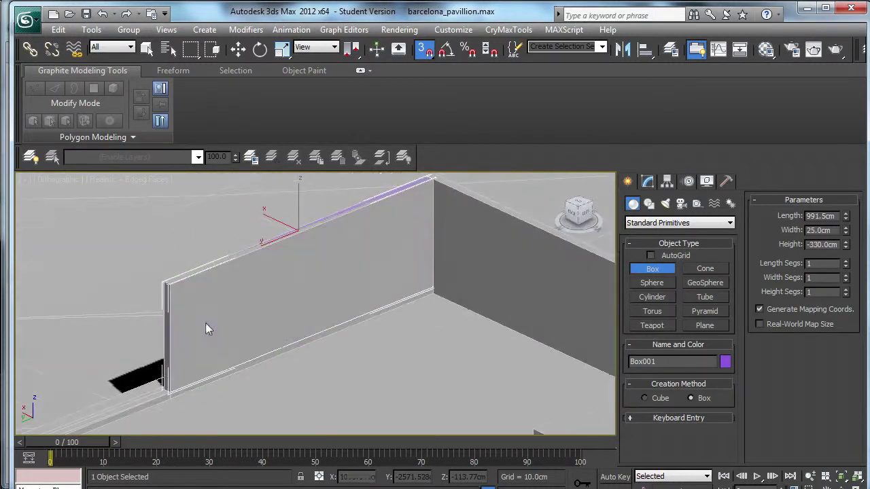
pyautogui.moveTo(325, 319)
pyautogui.keyDown('alt'); pyautogui.mouseDown(button='middle')
pyautogui.moveTo(237, 343)
pyautogui.moveTo(489, 379)
pyautogui.moveTo(227, 272)
pyautogui.moveTo(417, 334)
pyautogui.moveTo(330, 334)
pyautogui.mouseUp(button='middle'); pyautogui.keyUp('alt')
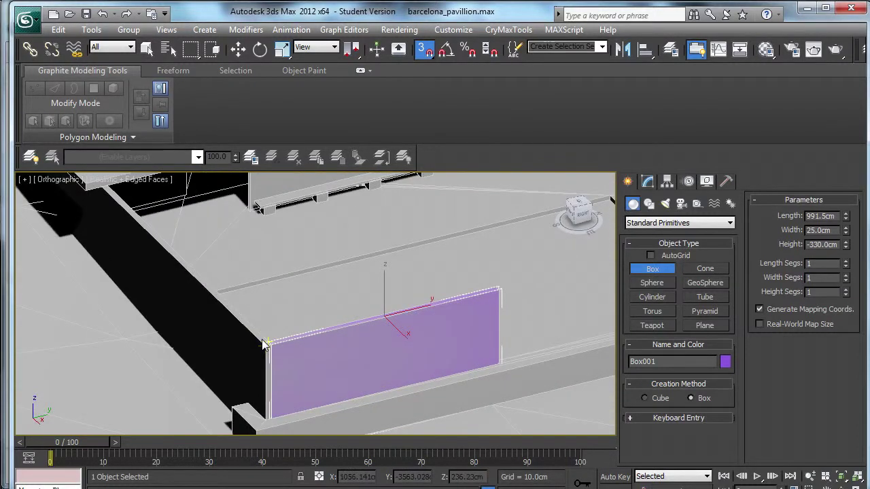
pyautogui.moveTo(269, 343); pyautogui.dragTo(153, 205)
pyautogui.scroll(-3, 186, 244)
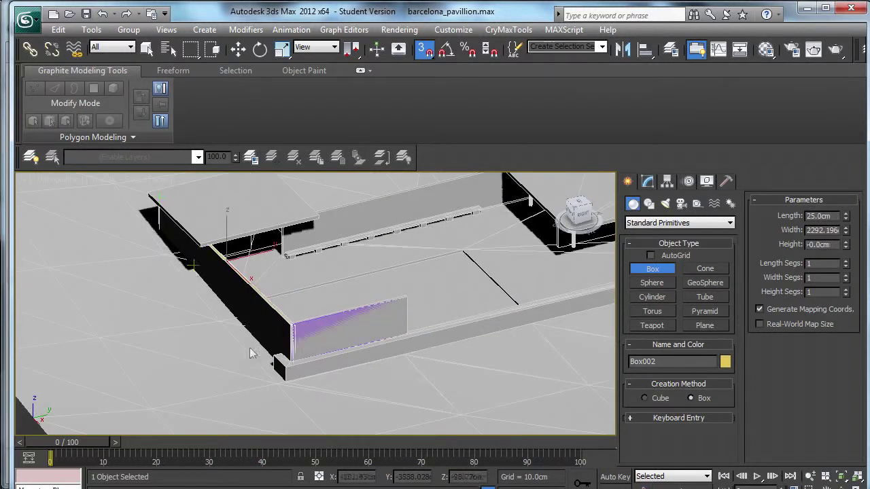
pyautogui.click(301, 366)
# - Using wireframe display, create a snapped box along the wall under the small roof, about 896.9 cm long, 0 cm wide and -470 cm high
pyautogui.keyDown('alt'); pyautogui.moveTo(325, 315); pyautogui.dragTo(446, 329, button='middle'); pyautogui.keyUp('alt')
pyautogui.keyDown('alt'); pyautogui.moveTo(281, 318); pyautogui.dragTo(454, 255, button='middle'); pyautogui.keyUp('alt')
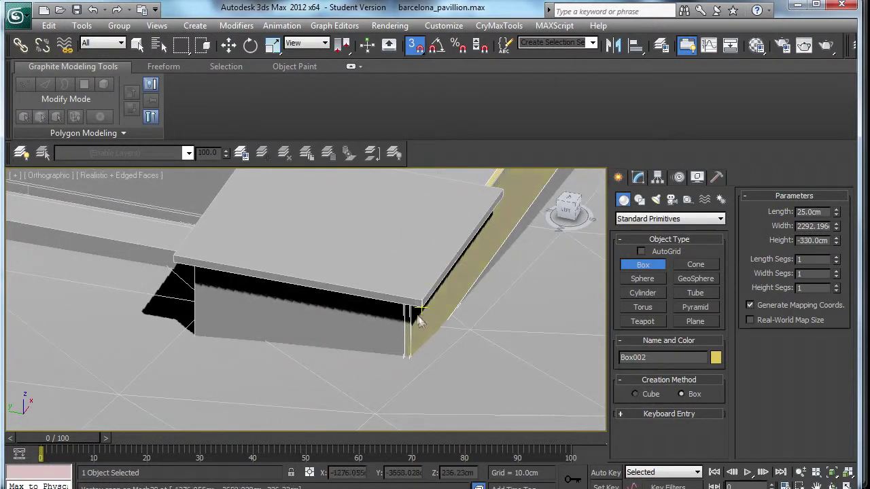
pyautogui.press('F3')
pyautogui.keyDown('alt'); pyautogui.moveTo(410, 296); pyautogui.dragTo(454, 304, button='middle'); pyautogui.keyUp('alt')
pyautogui.press('F3')
pyautogui.press('F3')
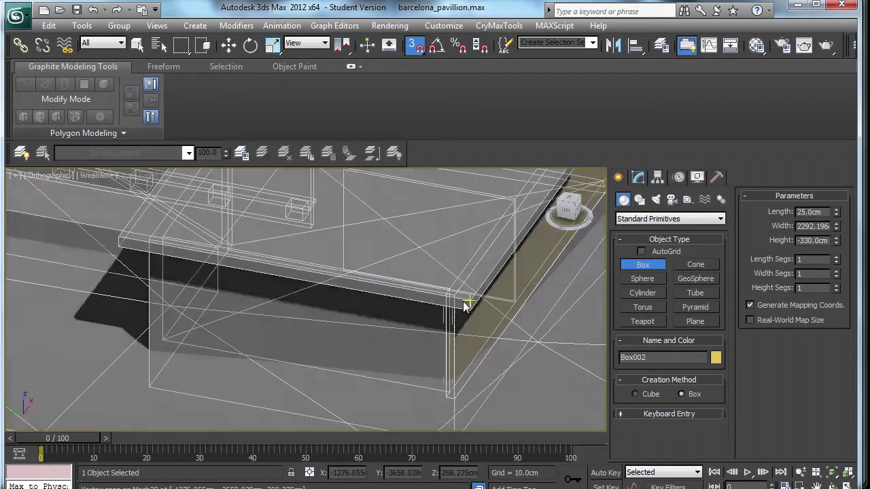
pyautogui.scroll(2, 466, 293)
pyautogui.moveTo(528, 298); pyautogui.dragTo(75, 266)
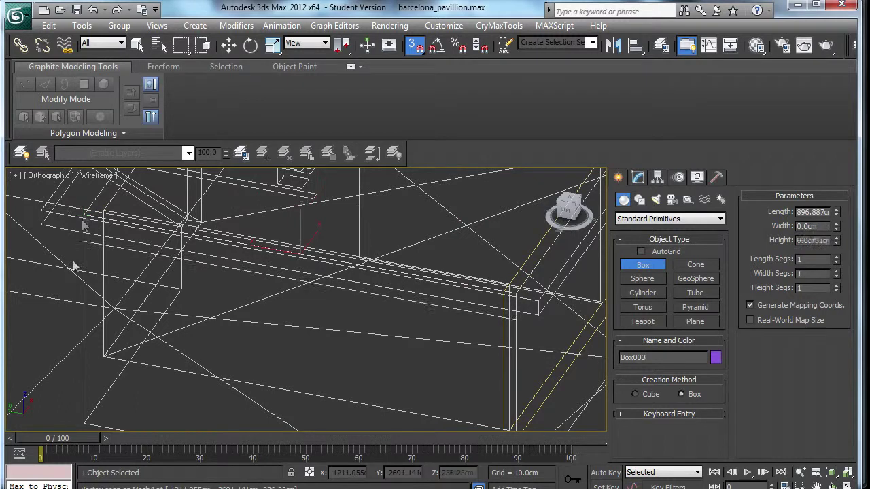
pyautogui.click(88, 422)
pyautogui.scroll(-3, 90, 421)
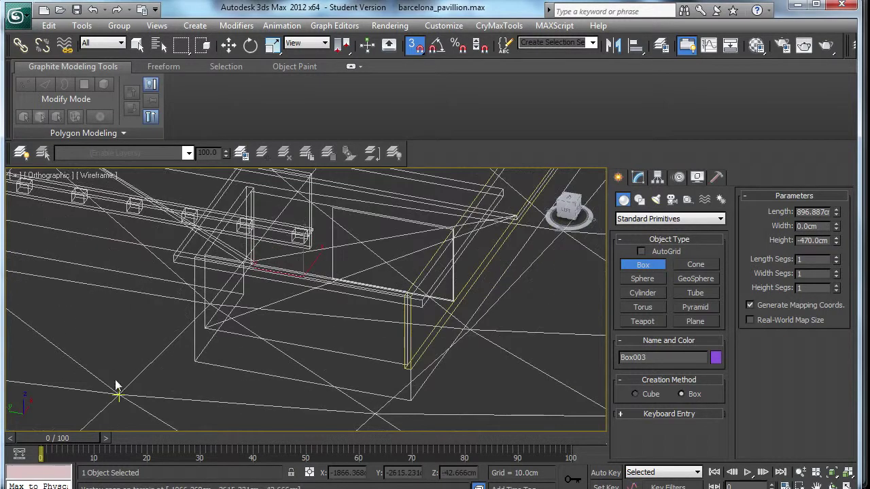
pyautogui.press('F3')
# - Select Box001, Box002 and Box003 by name and isolate them from the rest of the pavilion
pyautogui.moveTo(308, 325)
pyautogui.keyDown('alt'); pyautogui.mouseDown(button='middle')
pyautogui.moveTo(318, 326)
pyautogui.moveTo(198, 323)
pyautogui.moveTo(174, 250)
pyautogui.moveTo(284, 320)
pyautogui.moveTo(275, 331)
pyautogui.moveTo(257, 298)
pyautogui.moveTo(270, 303)
pyautogui.mouseUp(button='middle'); pyautogui.keyUp('alt')
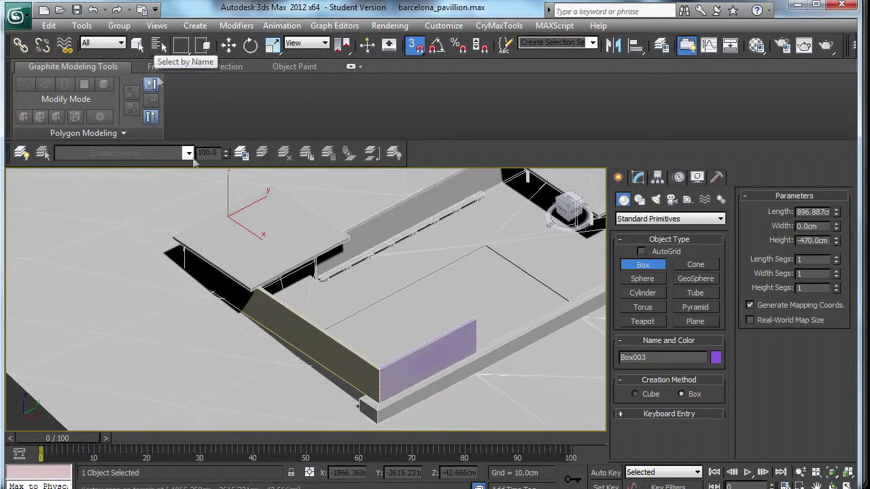
pyautogui.press('h')
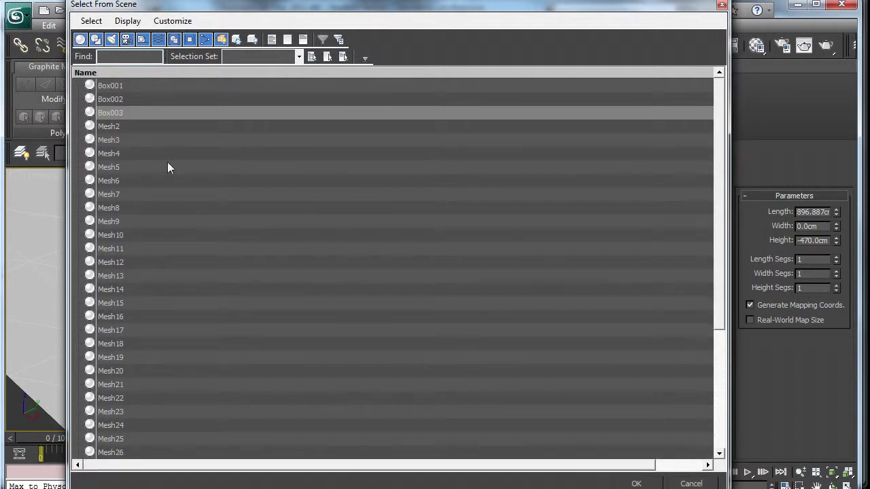
pyautogui.click(130, 84)
pyautogui.keyDown('shift'); pyautogui.click(118, 114); pyautogui.keyUp('shift')
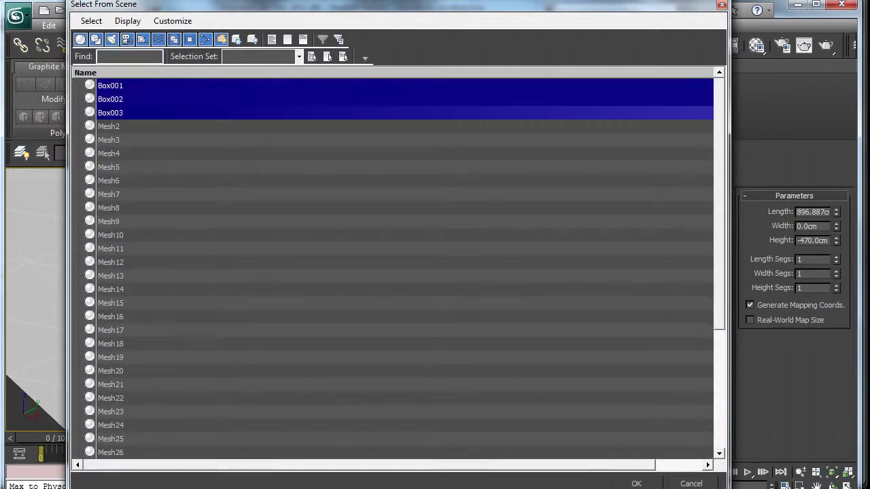
pyautogui.click(636, 483)
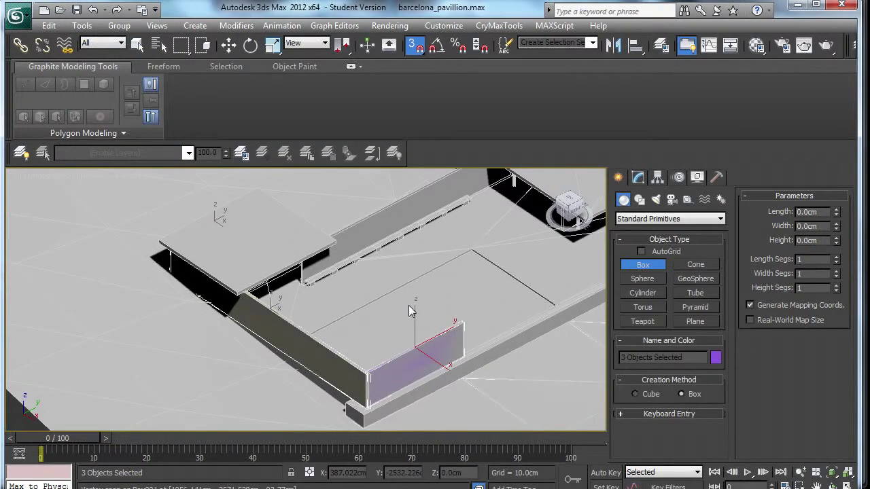
pyautogui.hotkey('alt', 'q')
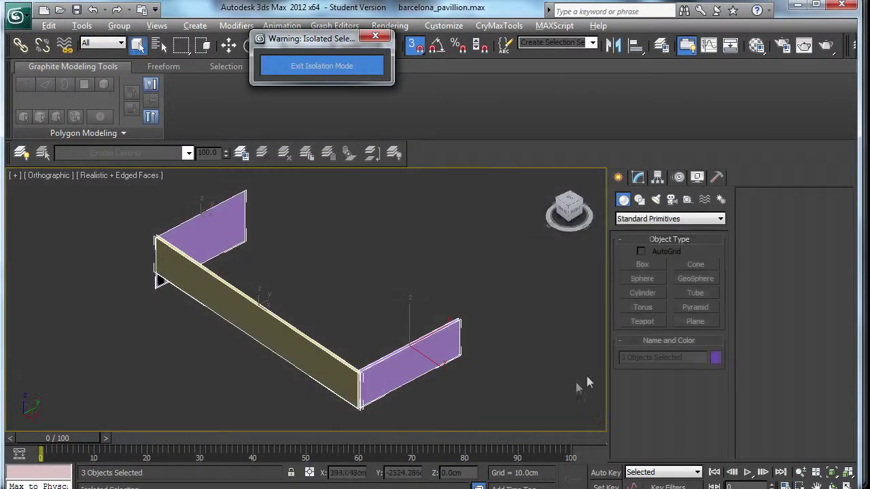
# - Set the width of the zero-thickness end wall, Box003, to 31.8 cm
pyautogui.keyDown('alt'); pyautogui.moveTo(330, 354); pyautogui.dragTo(358, 289, button='middle'); pyautogui.keyUp('alt')
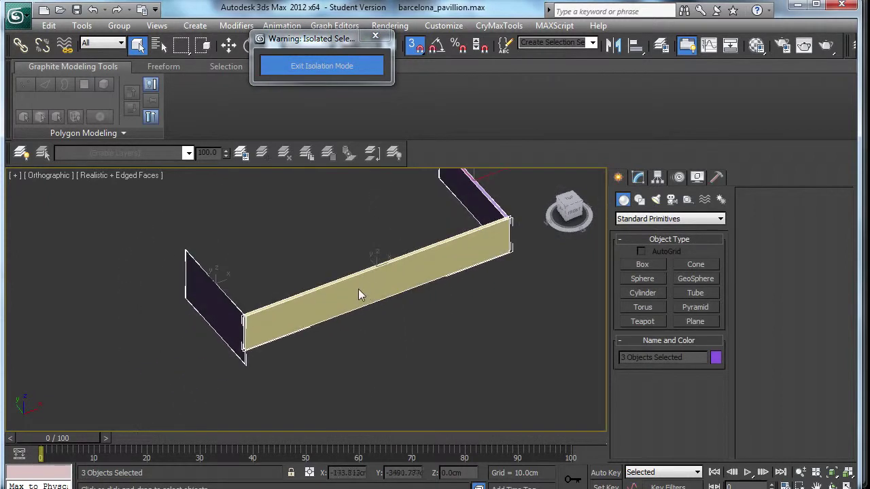
pyautogui.scroll(3, 340, 301)
pyautogui.click(642, 264)
pyautogui.rightClick(117, 244)
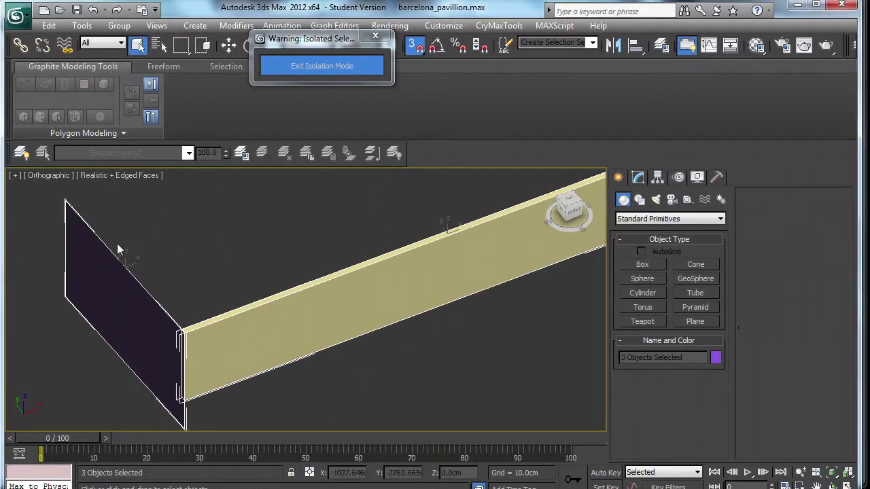
pyautogui.click(639, 178)
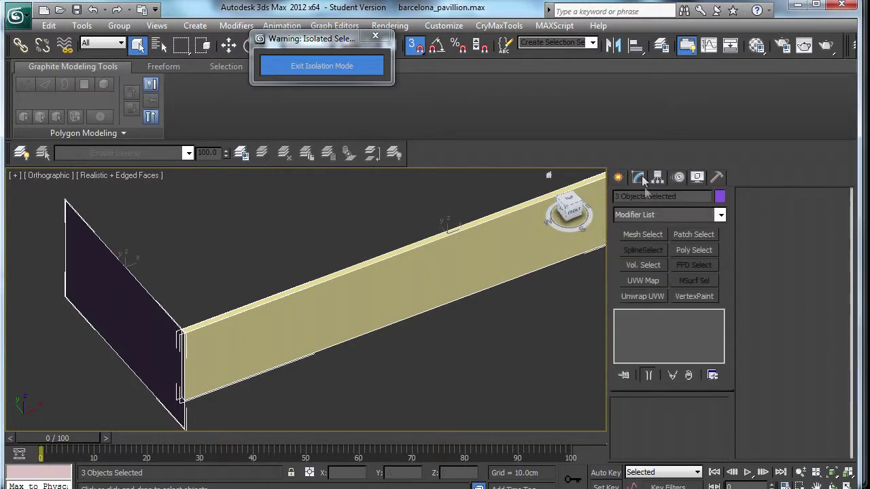
pyautogui.click(157, 312)
pyautogui.moveTo(708, 439); pyautogui.dragTo(712, 433)
pyautogui.moveTo(713, 400); pyautogui.dragTo(707, 3)
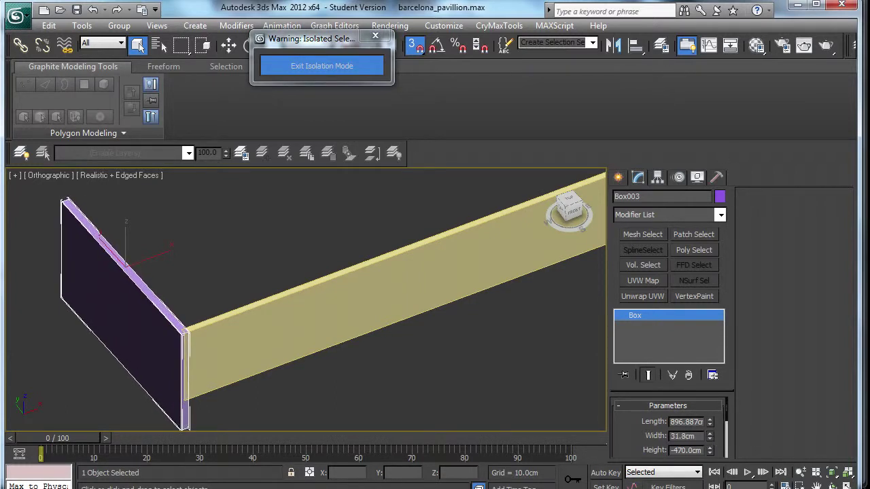
# - Turn off snapping and move Box003 along its Y axis to meet the end of the long wall, at about Y -3073.6 cm
pyautogui.moveTo(152, 287); pyautogui.dragTo(214, 257, button='middle')
pyautogui.press('w')
pyautogui.moveTo(170, 220); pyautogui.dragTo(165, 218)
pyautogui.hotkey('ctrl', 'z')
pyautogui.press('s')
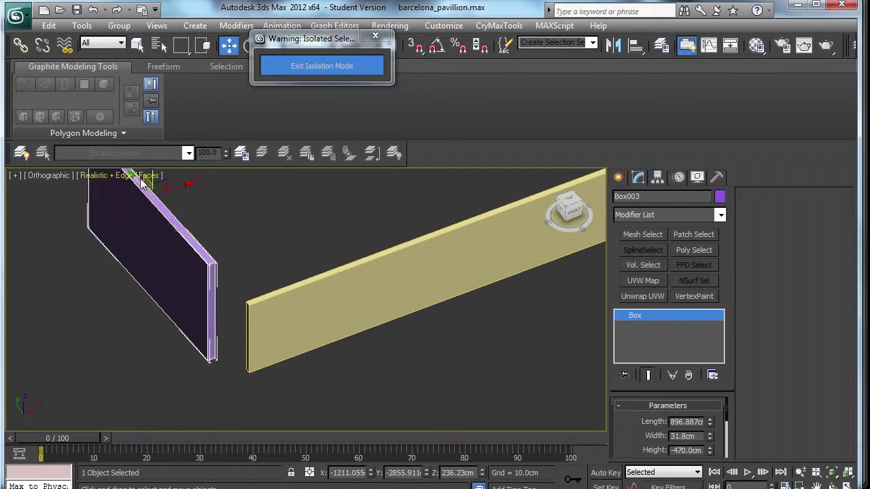
pyautogui.moveTo(136, 183); pyautogui.dragTo(154, 222, button='middle')
pyautogui.moveTo(147, 213); pyautogui.dragTo(174, 247)
pyautogui.scroll(-2, 293, 343)
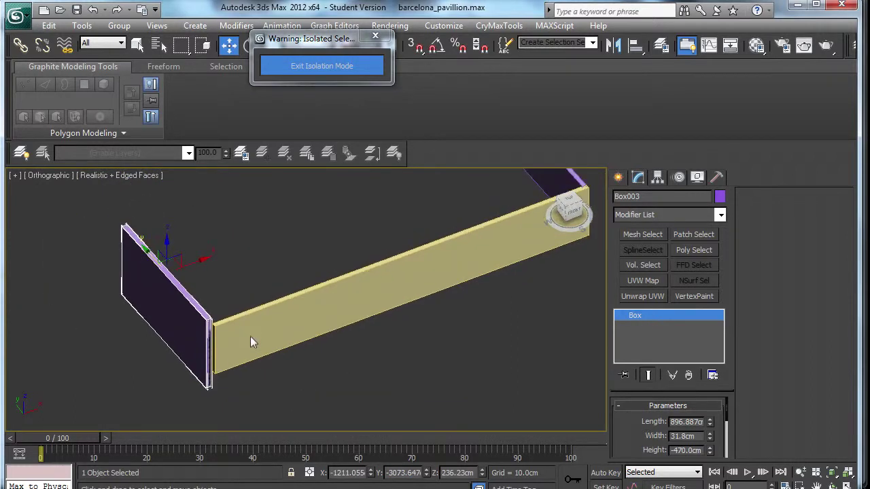
pyautogui.moveTo(451, 204); pyautogui.dragTo(428, 240, button='middle')
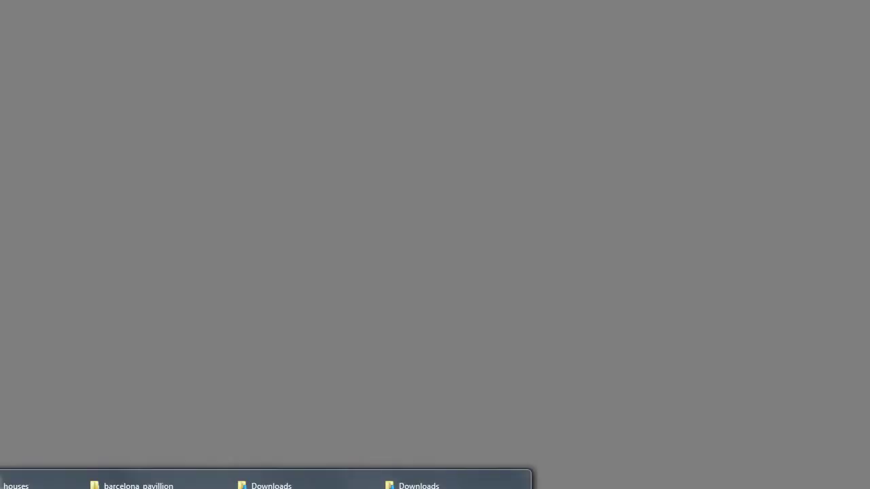
# - Open MarbleWhite0067_50_S.jpg, MarbleGreen0014_21_S.jpg and BrickOldDirty0080_2_L.jpg from the Downloads folder in Photoshop
pyautogui.click(306, 488)
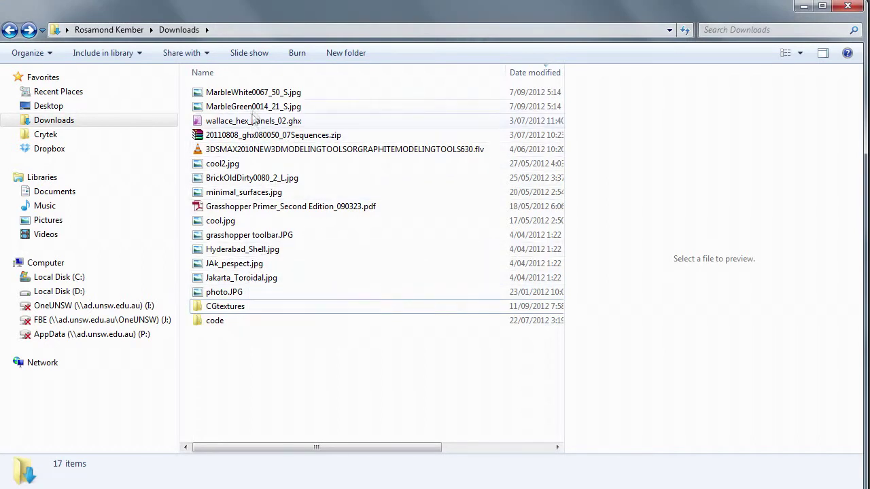
pyautogui.click(234, 93)
pyautogui.keyDown('shift'); pyautogui.click(233, 107); pyautogui.keyUp('shift')
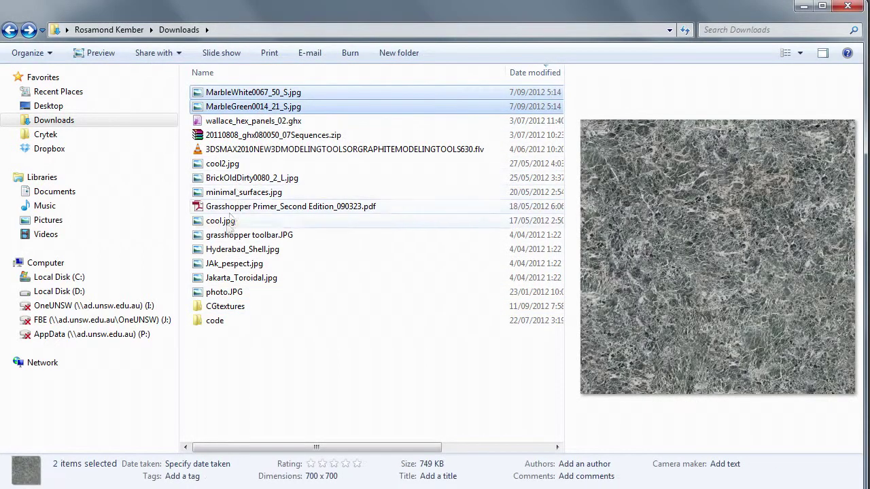
pyautogui.keyDown('ctrl'); pyautogui.click(229, 179); pyautogui.keyUp('ctrl')
pyautogui.moveTo(229, 180); pyautogui.dragTo(0, 182)
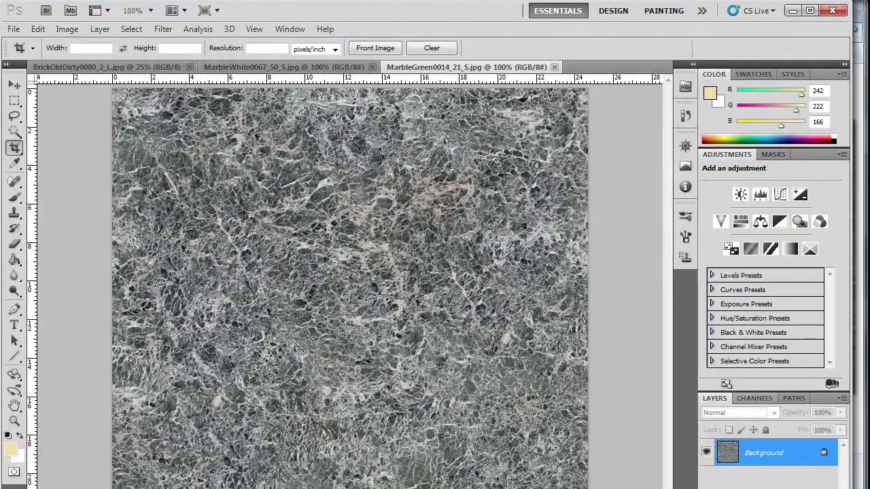
# - Shorten the Photoshop window so that its lower edge fits on the screen, and return to it from the Downloads folder
pyautogui.moveTo(706, 488); pyautogui.dragTo(705, 449)
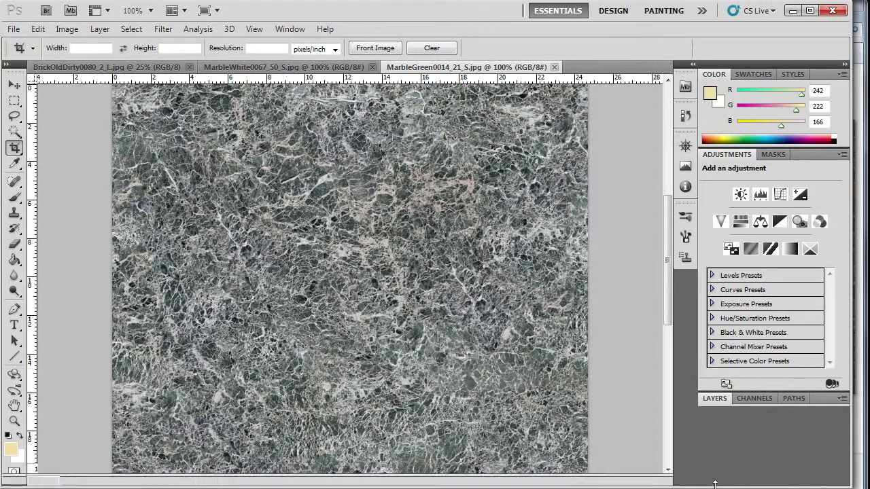
pyautogui.moveTo(808, 452); pyautogui.dragTo(834, 483)
pyautogui.click(855, 446)
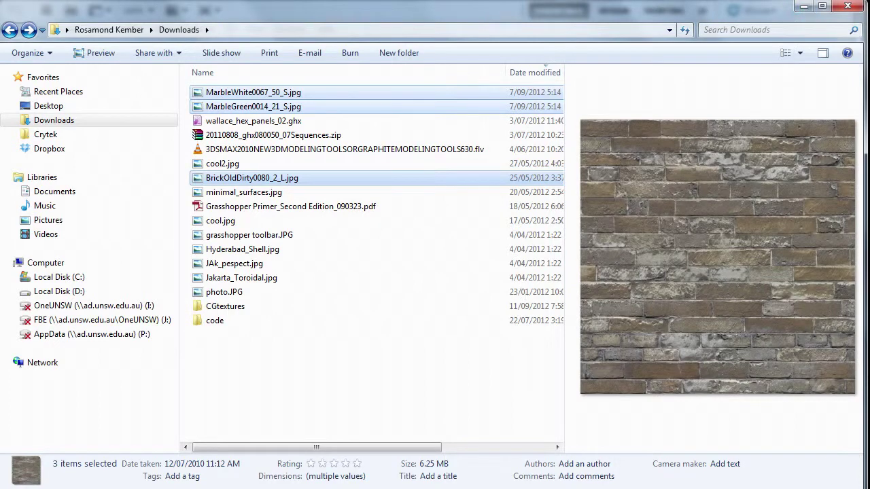
pyautogui.hotkey('alt', 'Tab')
# - Examine the whole green marble texture, and bring up the BrickOldDirty0080_2_L.jpg image
pyautogui.keyDown('ctrl'); pyautogui.scroll(-3, 470, 344); pyautogui.keyUp('ctrl')
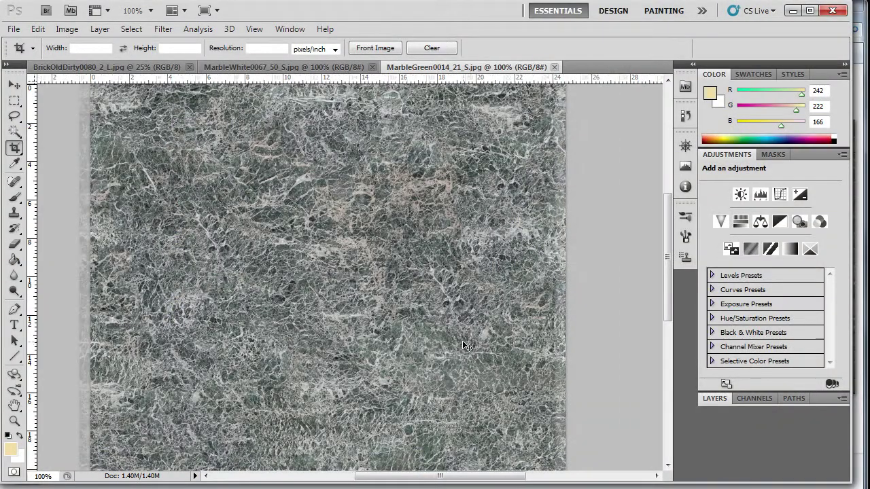
pyautogui.keyDown('alt'); pyautogui.scroll(-2, 458, 339); pyautogui.keyUp('alt')
pyautogui.keyDown('ctrl'); pyautogui.moveTo(449, 336); pyautogui.dragTo(437, 337); pyautogui.keyUp('ctrl')
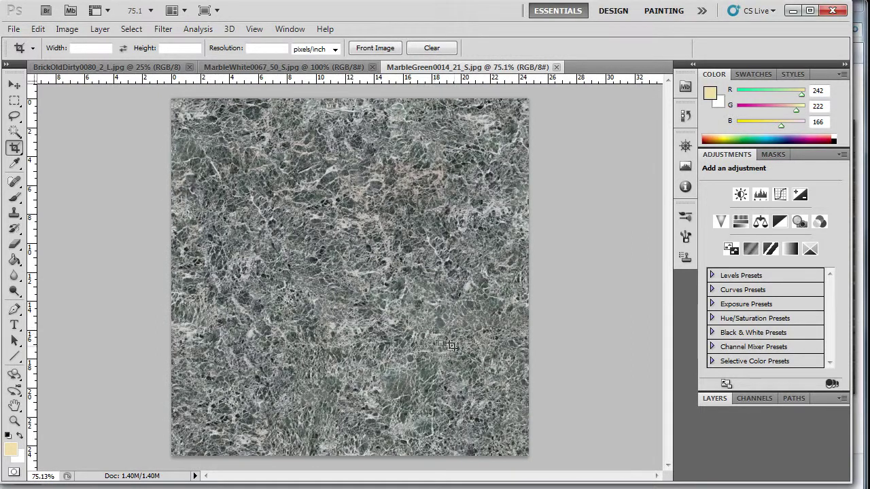
pyautogui.click(88, 69)
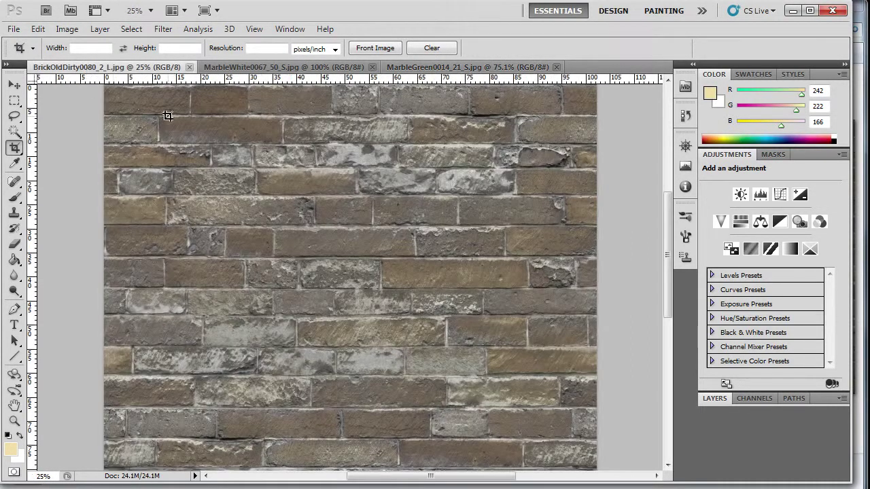
# - Resize the BrickOldDirty0080_2_L.jpg image to 512 x 512 pixels
pyautogui.keyDown('ctrl'); pyautogui.scroll(-3, 232, 222); pyautogui.keyUp('ctrl')
pyautogui.keyDown('alt'); pyautogui.scroll(-3, 233, 223); pyautogui.keyUp('alt')
pyautogui.keyDown('ctrl'); pyautogui.moveTo(232, 223); pyautogui.dragTo(231, 220); pyautogui.keyUp('ctrl')
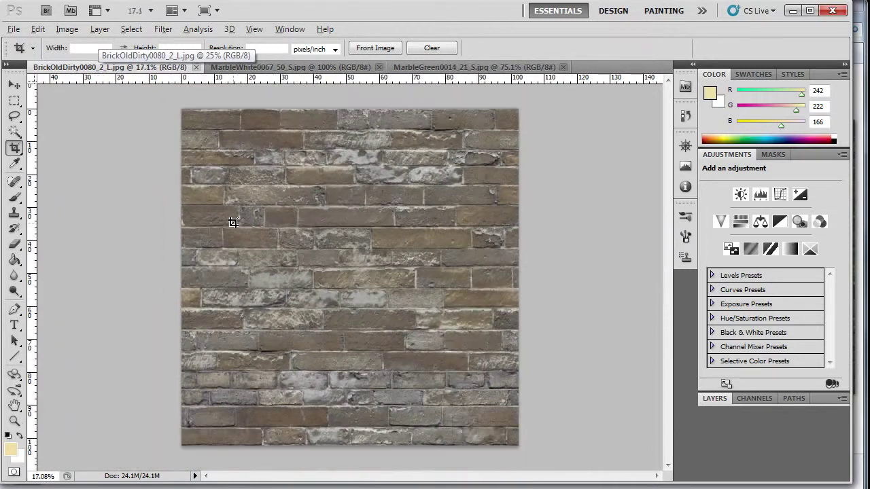
pyautogui.click(64, 30)
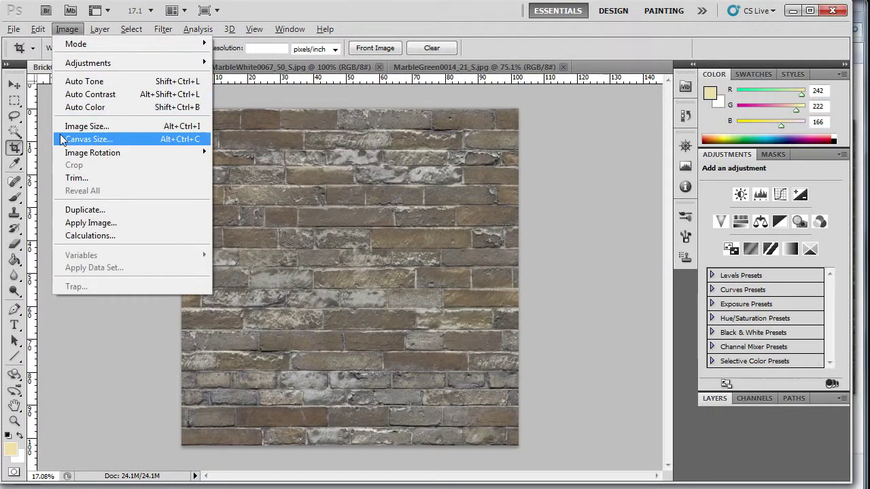
pyautogui.click(81, 126)
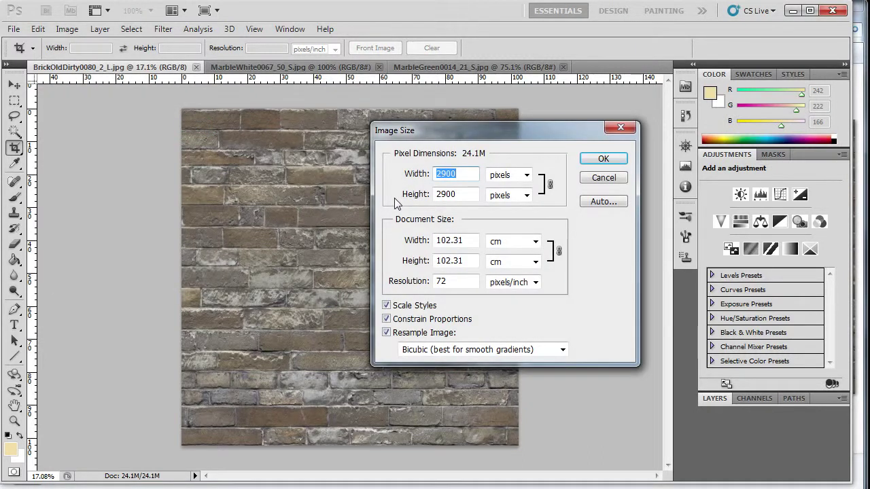
pyautogui.write('512')
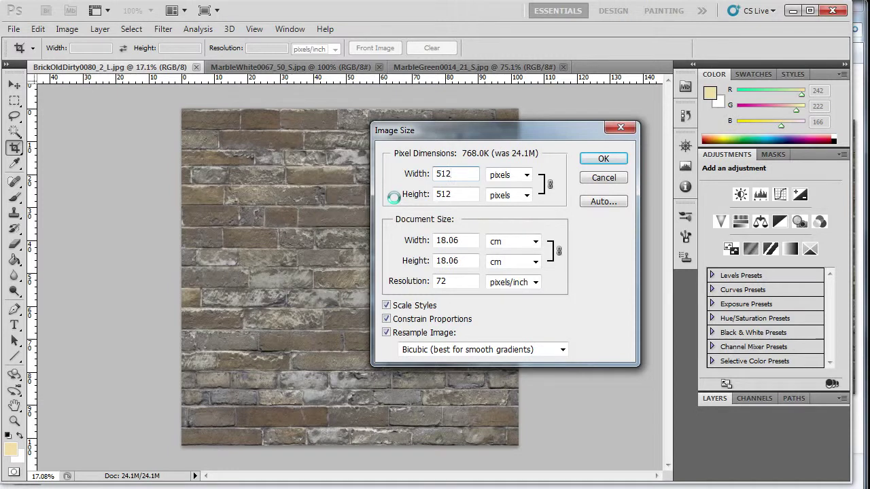
pyautogui.click(601, 160)
# - Resize the MarbleWhite0067_50_S.jpg image to 512 x 512 pixels
pyautogui.click(254, 66)
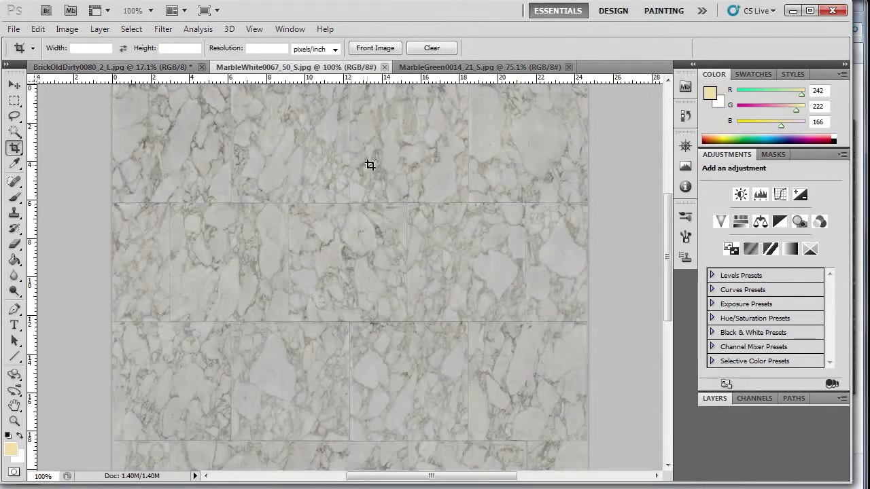
pyautogui.scroll(-2, 370, 184)
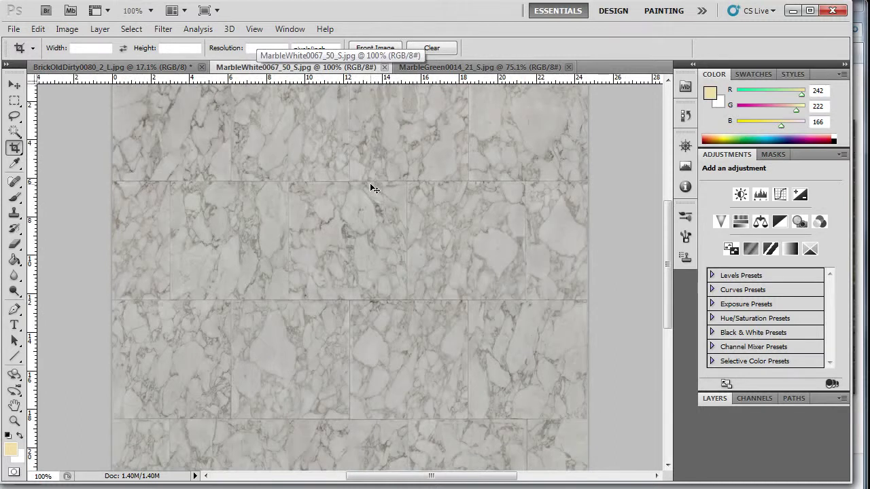
pyautogui.hotkey('ctrl', 'alt', 'i')
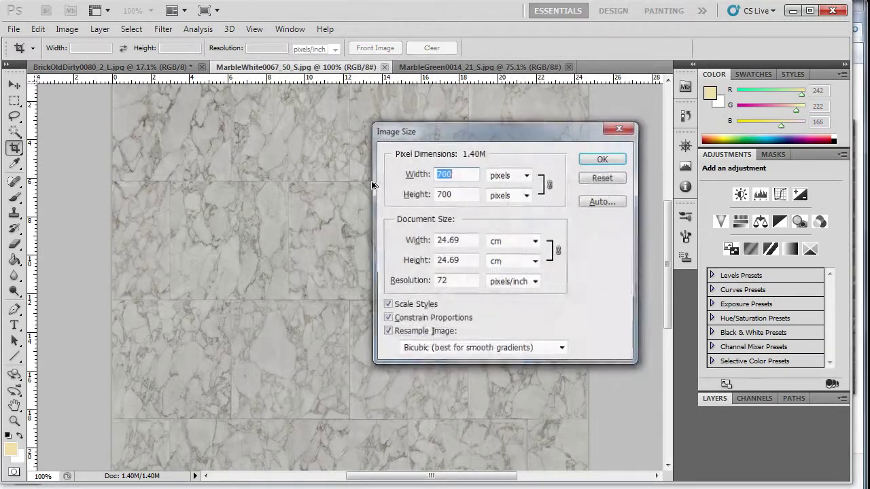
pyautogui.write('512')
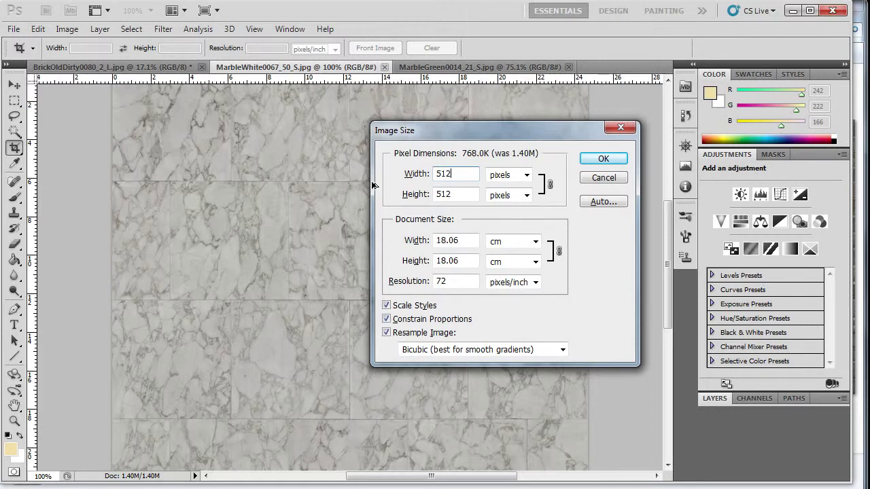
pyautogui.click(594, 157)
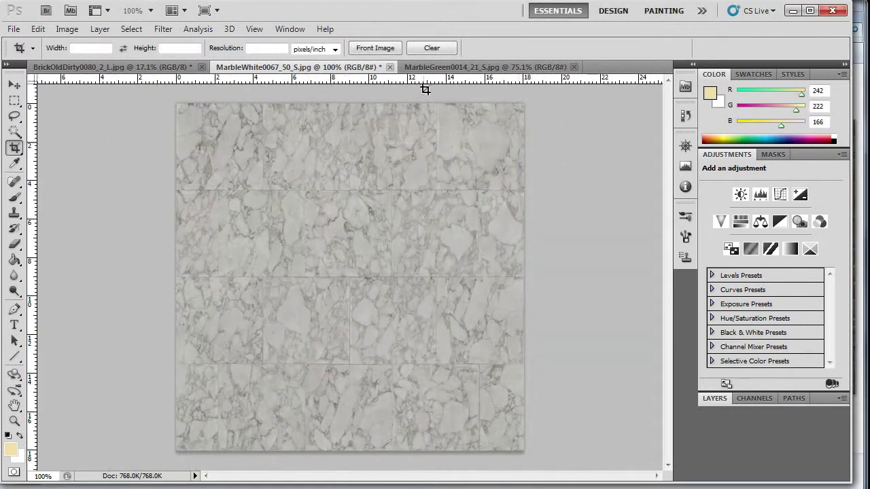
# - Resize the MarbleGreen0014_21_S.jpg image to 512 x 512 pixels
pyautogui.click(441, 68)
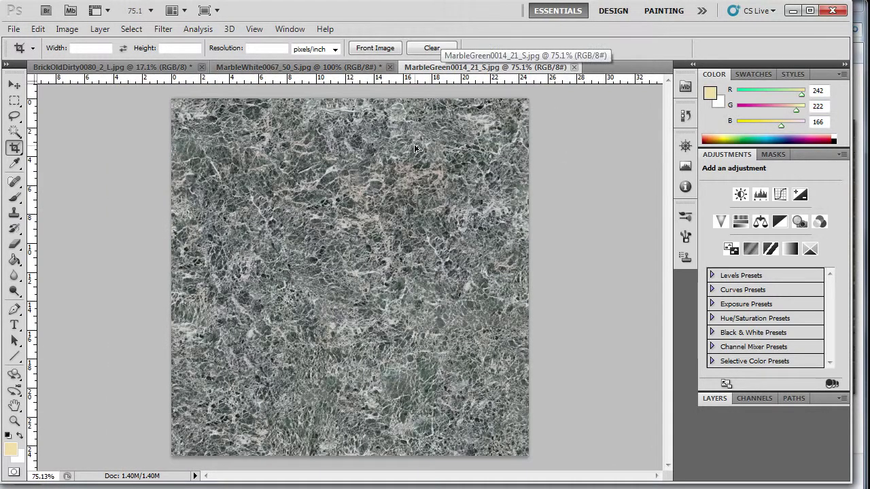
pyautogui.hotkey('ctrl', 'alt', 'i')
pyautogui.write('512')
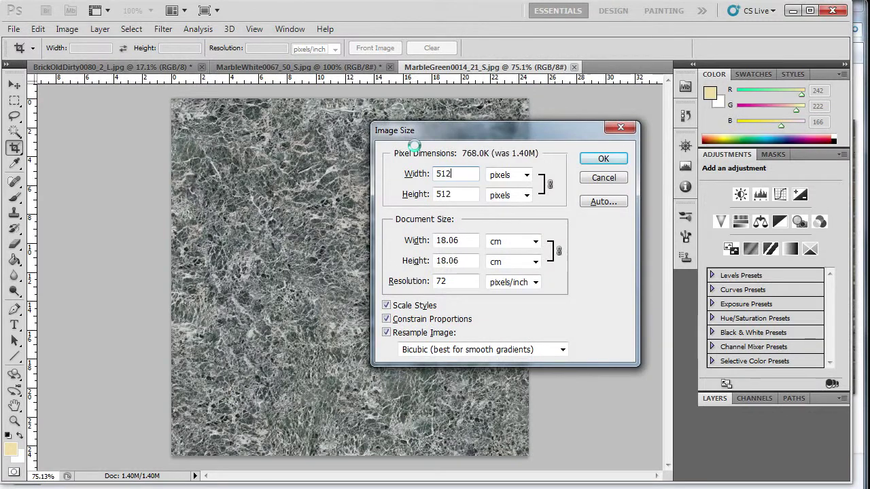
pyautogui.press('Return')
# - Start saving the brick image under a new name in Game\Objects\barcelona_pavillion of Crytek's BENV2423v3_4_0_3696_FreeSDK folder, in Program Files (x86)\Electronic Arts
pyautogui.click(139, 67)
pyautogui.keyDown('alt'); pyautogui.scroll(6, 331, 229); pyautogui.keyUp('alt')
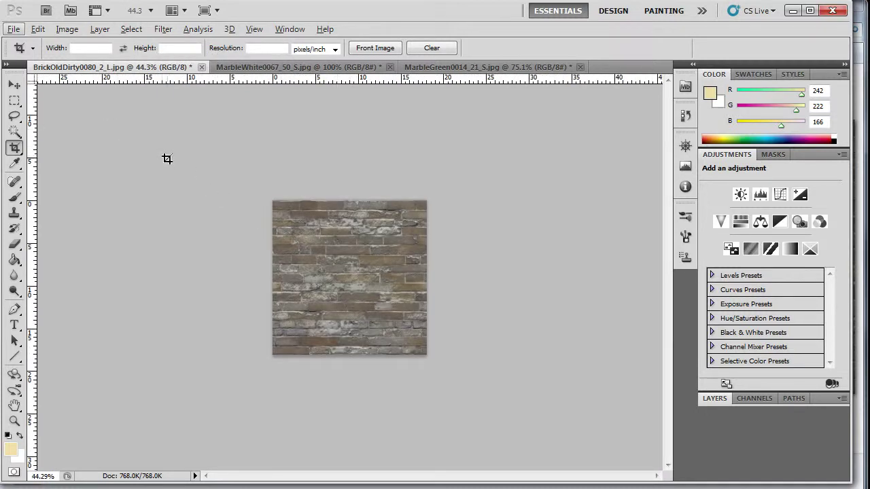
pyautogui.click(14, 29)
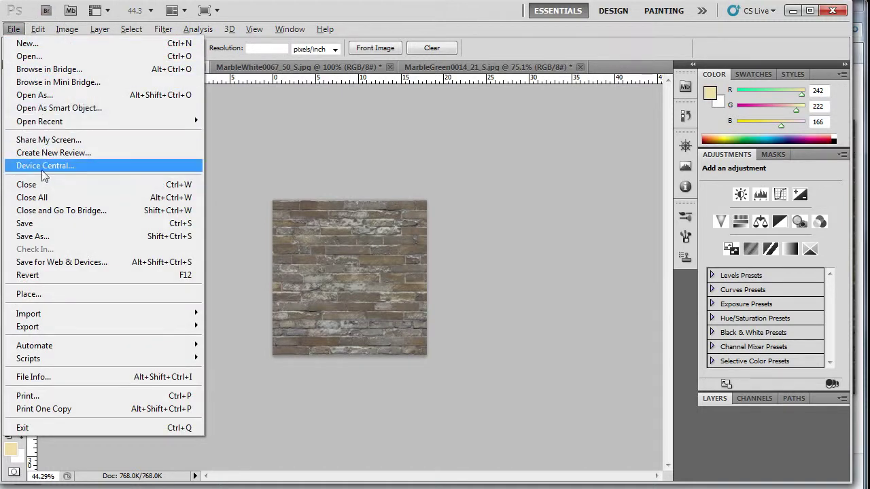
pyautogui.click(32, 235)
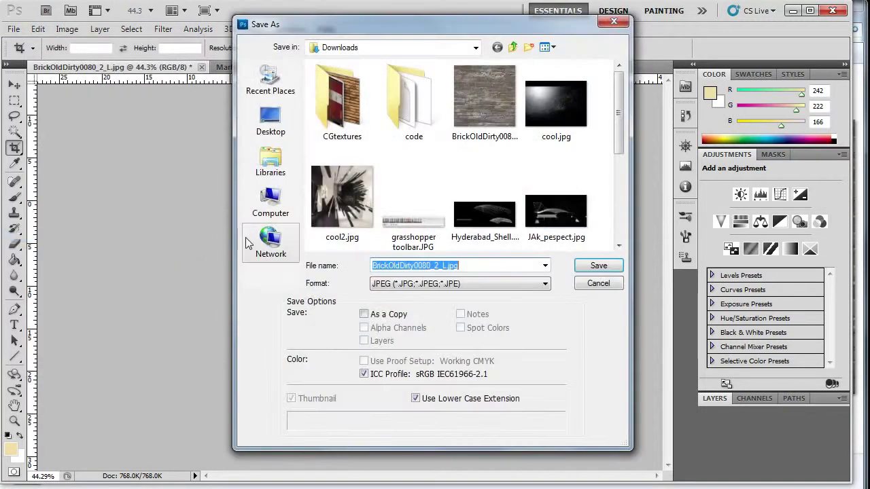
pyautogui.click(266, 204)
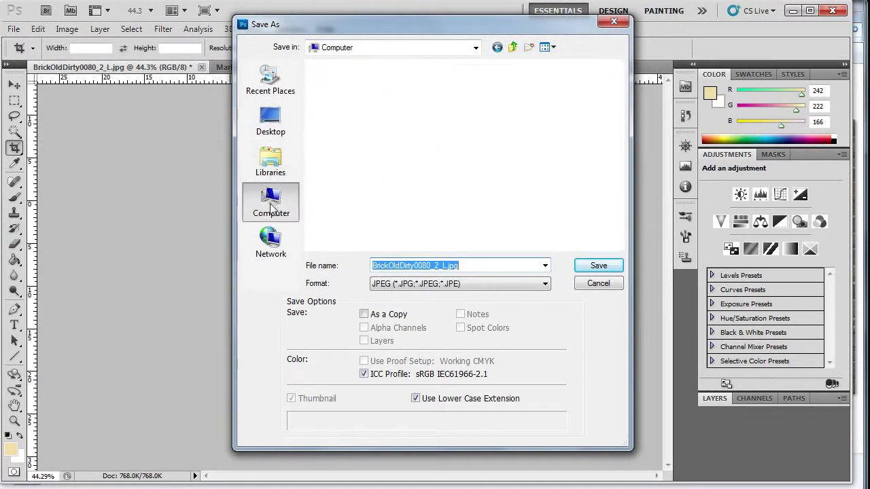
pyautogui.doubleClick(409, 97)
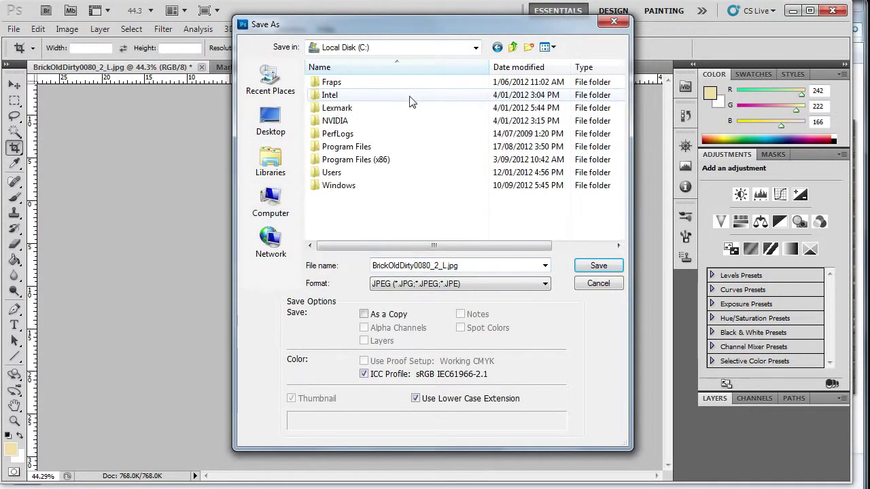
pyautogui.doubleClick(358, 159)
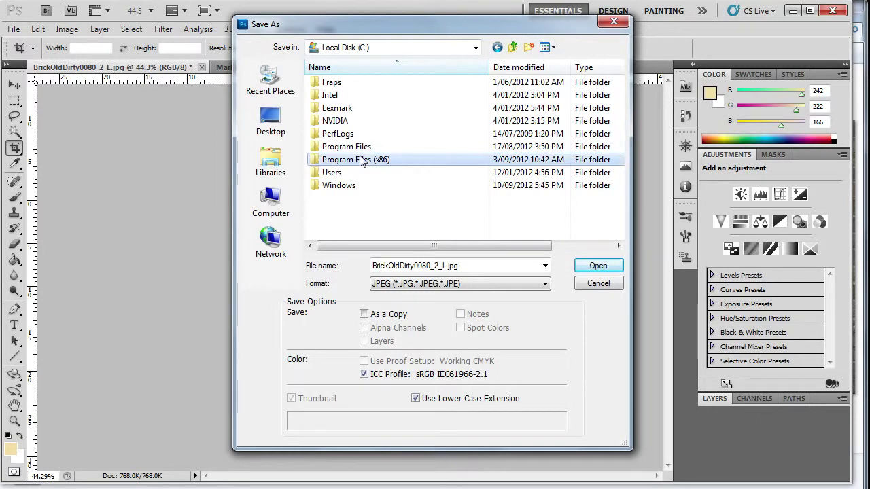
pyautogui.scroll(-1, 363, 172)
pyautogui.doubleClick(359, 134)
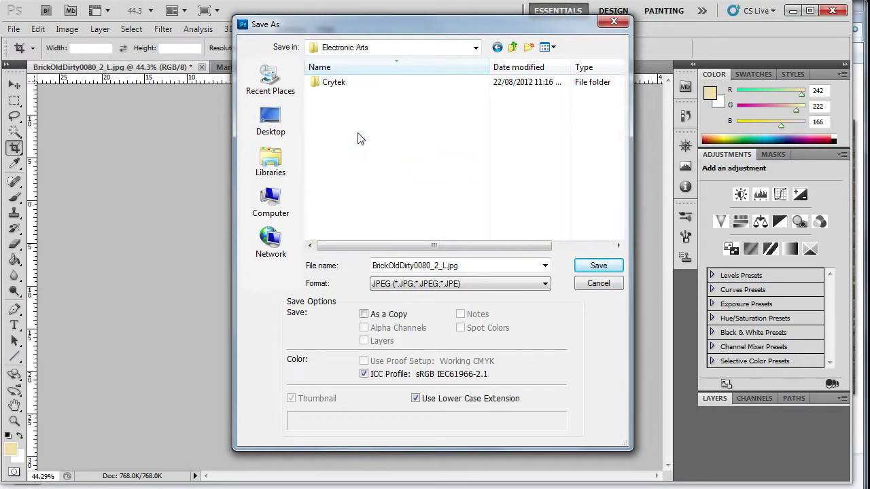
pyautogui.doubleClick(334, 83)
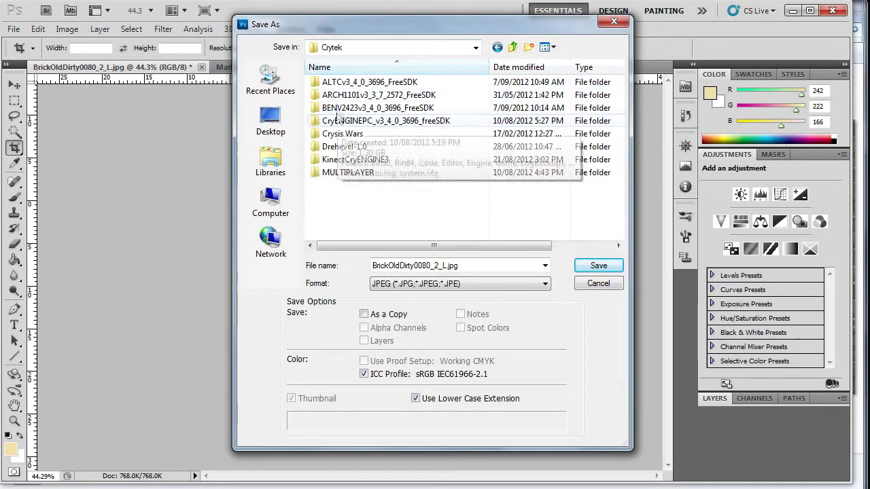
pyautogui.doubleClick(337, 109)
pyautogui.doubleClick(332, 147)
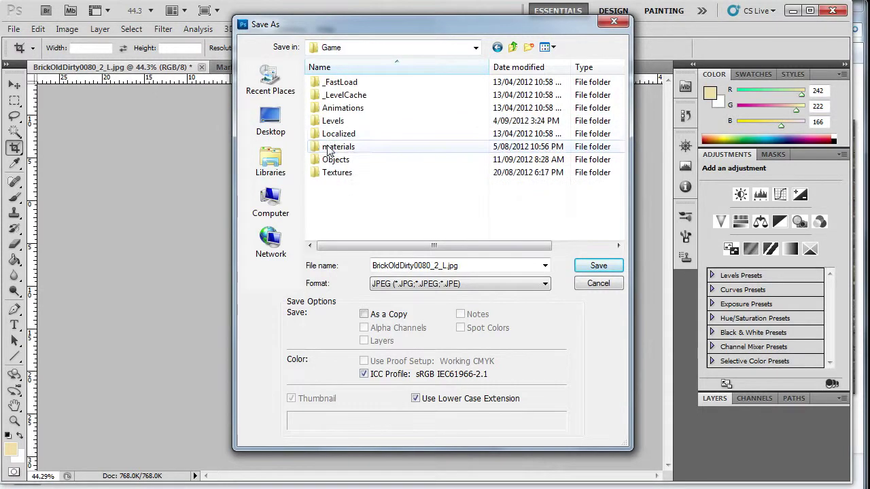
pyautogui.click(326, 159)
pyautogui.doubleClick(327, 160)
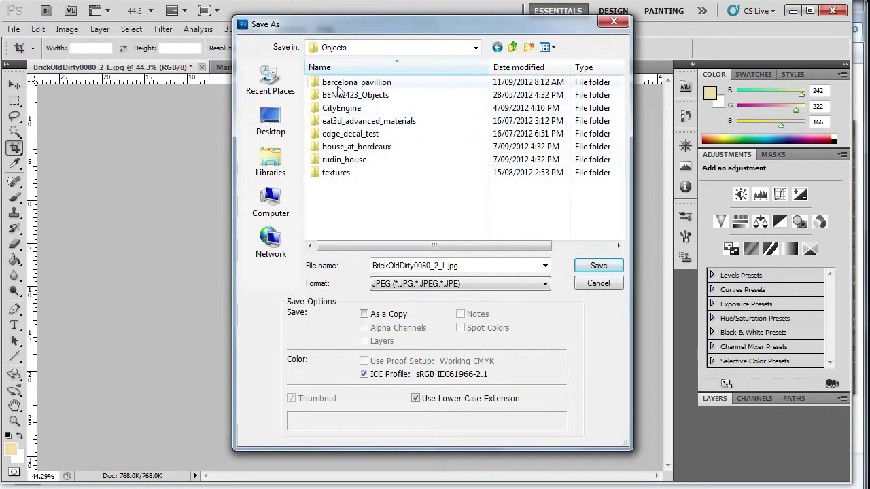
pyautogui.doubleClick(334, 82)
# - Name the file brick and save it in the CryTIFPlugin format
pyautogui.click(469, 265)
pyautogui.write('brick')
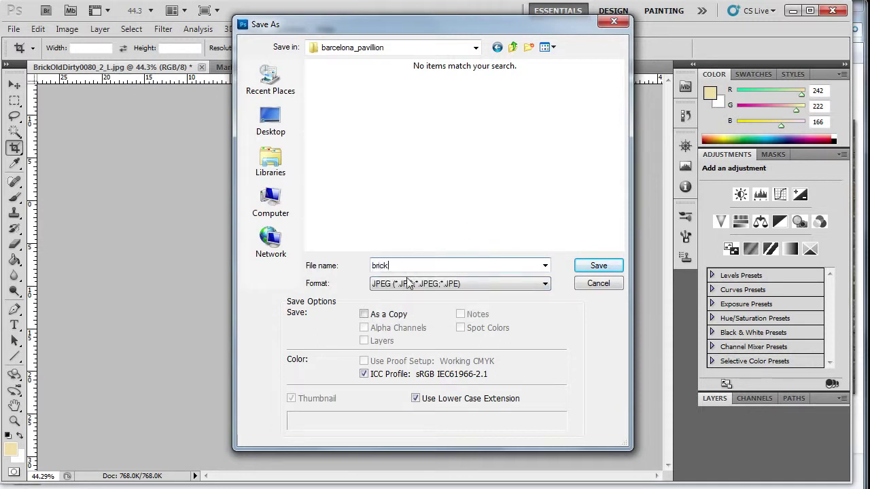
pyautogui.click(408, 283)
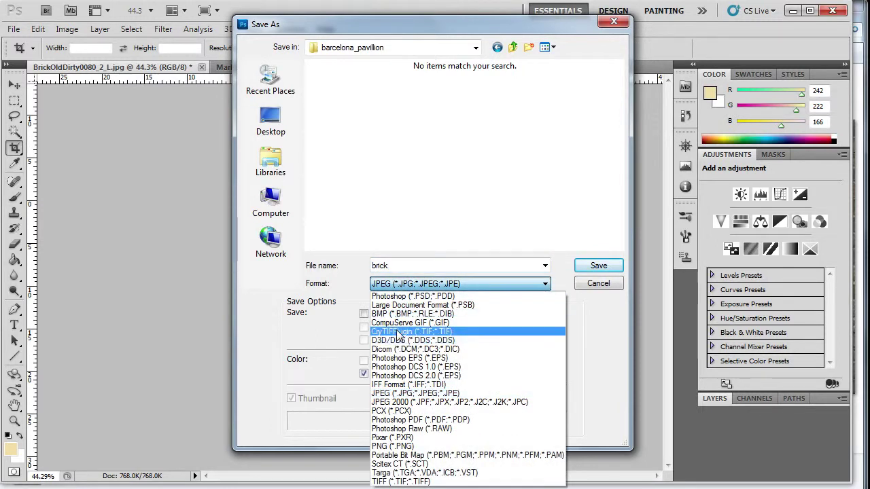
pyautogui.click(399, 331)
pyautogui.click(588, 269)
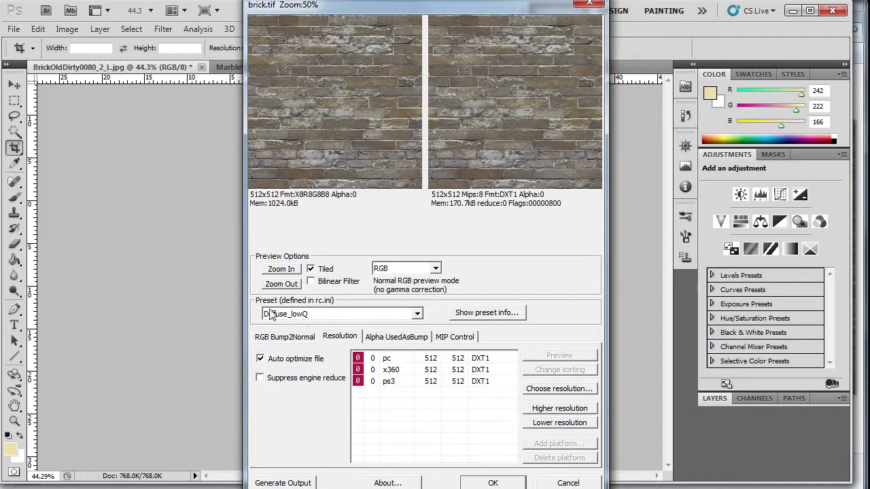
# - Raise the pc platform's resolution setting by two levels to -2 and finish exporting brick.tif
pyautogui.click(370, 360)
pyautogui.click(546, 410)
pyautogui.click(547, 410)
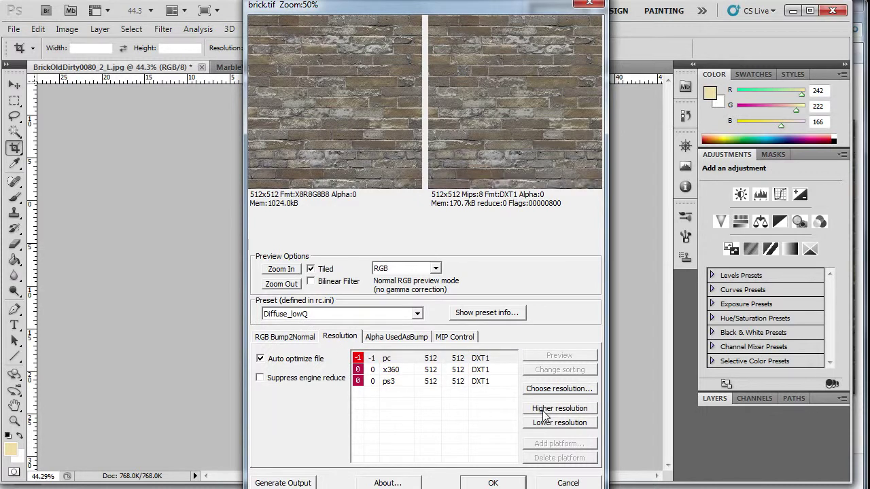
pyautogui.click(492, 482)
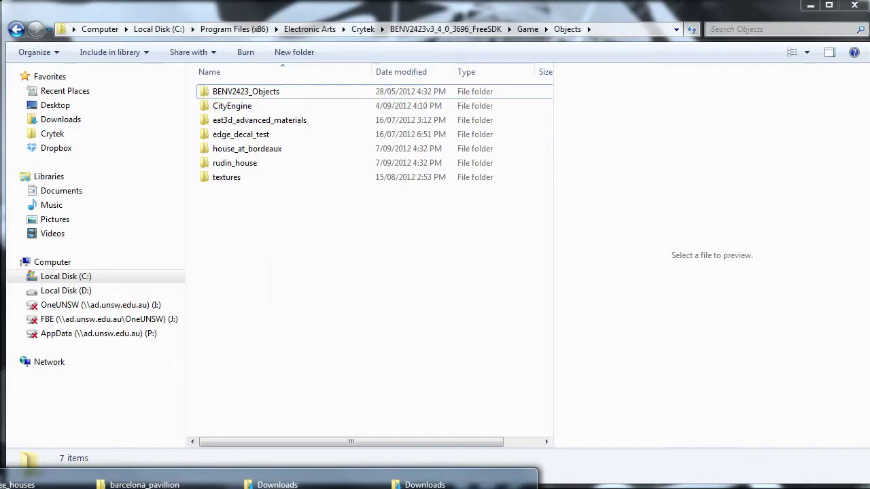
# - Examine brick.tif, marble002.tif and marble001.tif in the barcelona_pavillion folder, and close the folder window
pyautogui.click(21, 488)
pyautogui.doubleClick(246, 93)
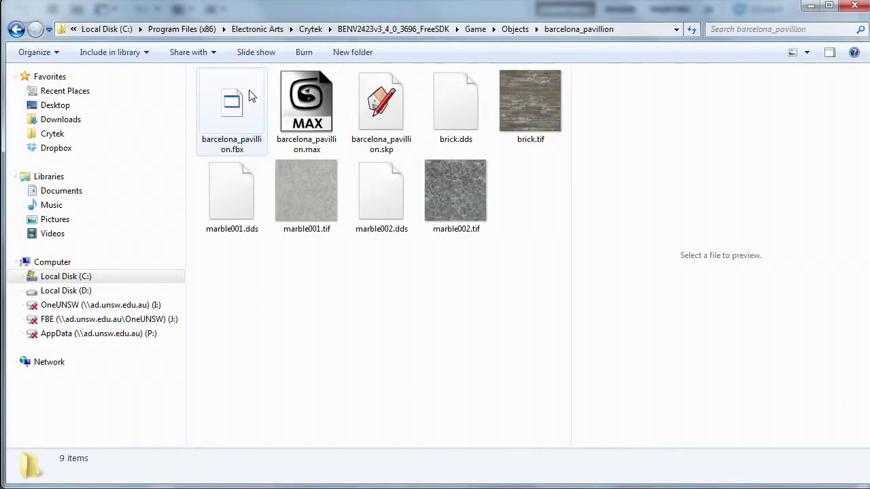
pyautogui.click(530, 102)
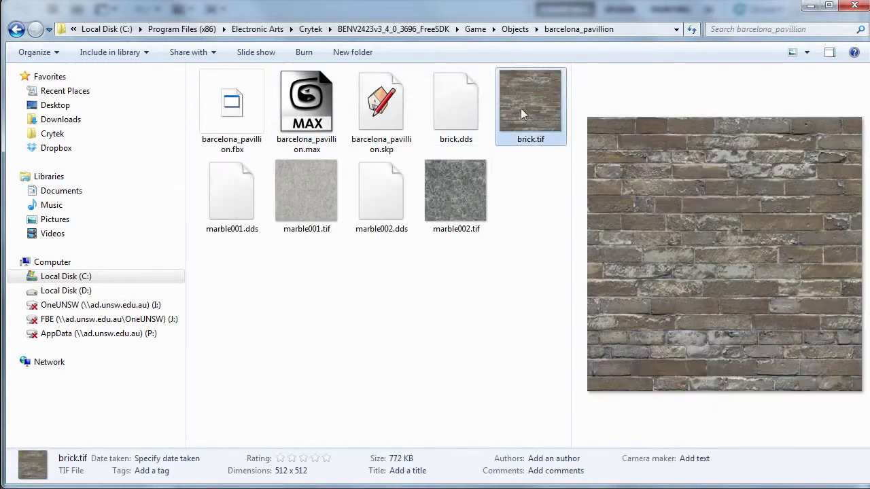
pyautogui.click(455, 192)
pyautogui.click(337, 197)
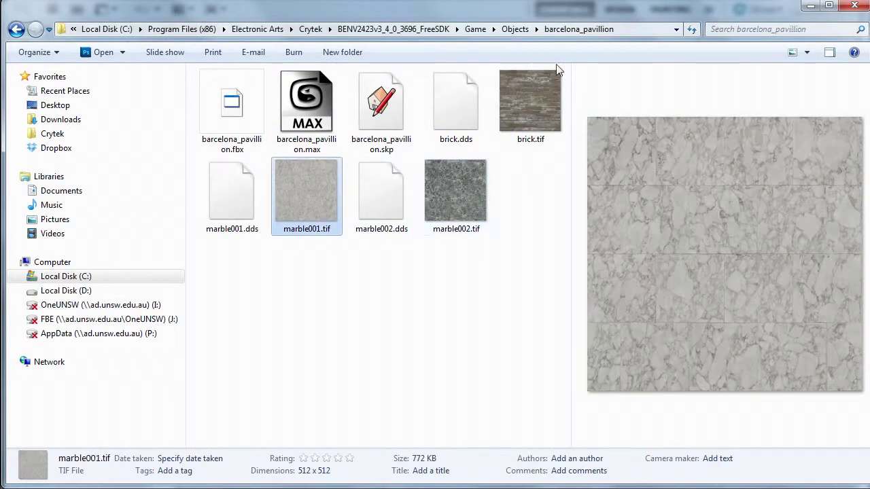
pyautogui.click(834, 13)
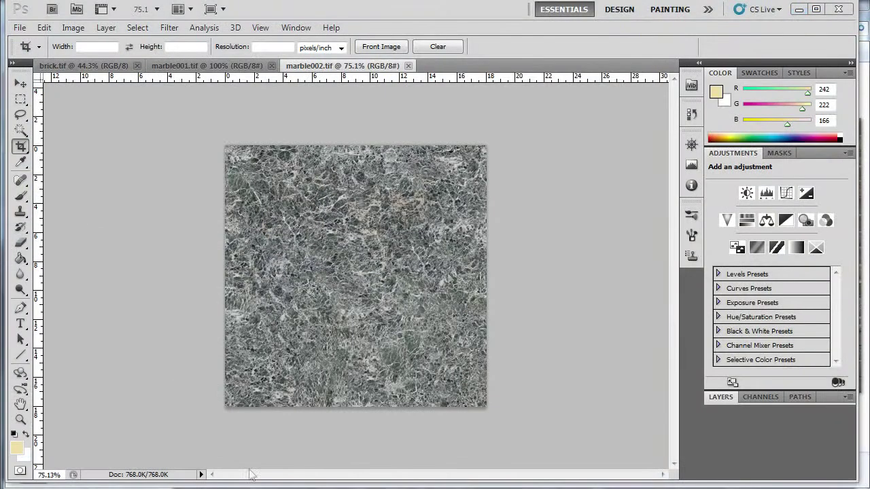
# - Switch to 3ds Max, open the Material Editor and move its window fully into view
pyautogui.click(92, 484)
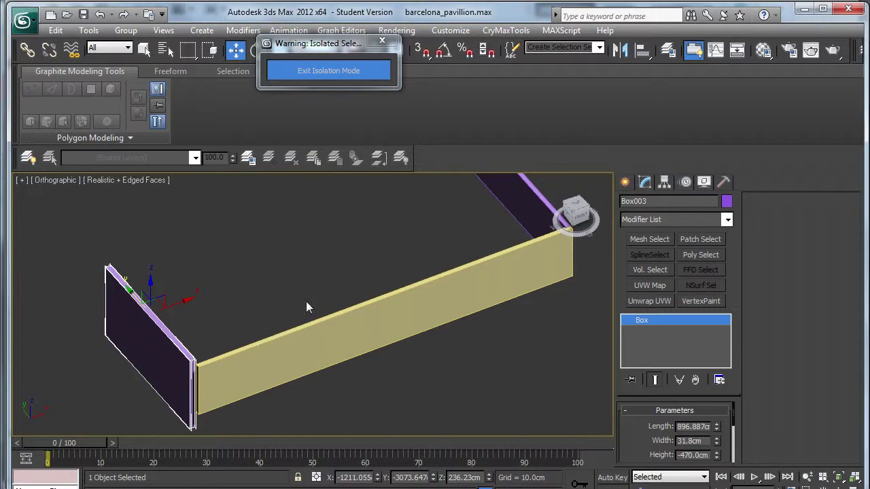
pyautogui.press('m')
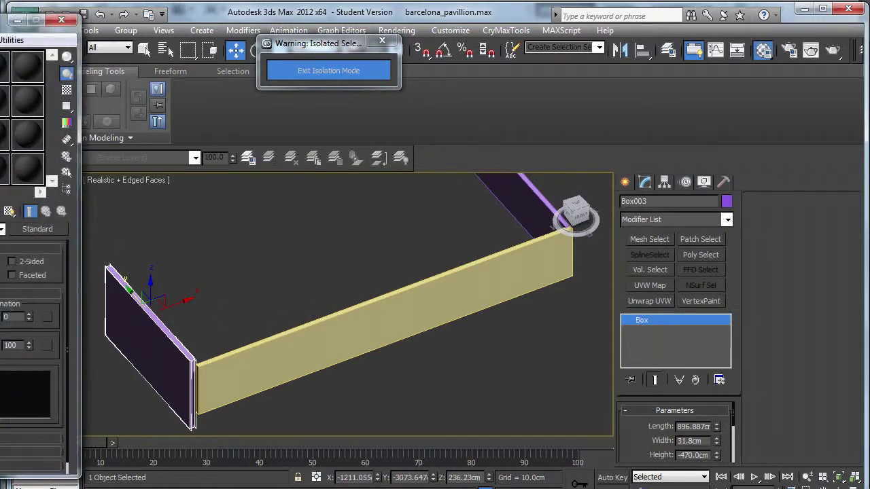
pyautogui.moveTo(0, 22); pyautogui.dragTo(272, 17)
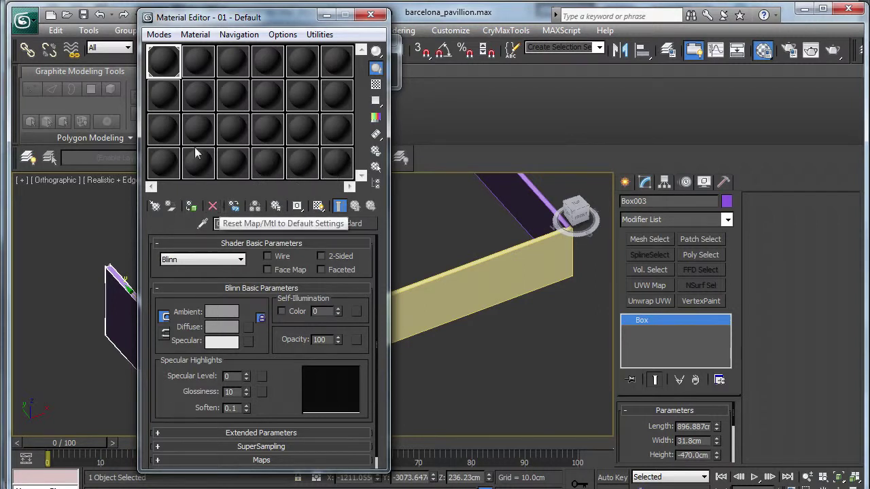
# - Change the 01 - Default material's type to Multi/Sub-Object, discarding the old material
pyautogui.click(347, 224)
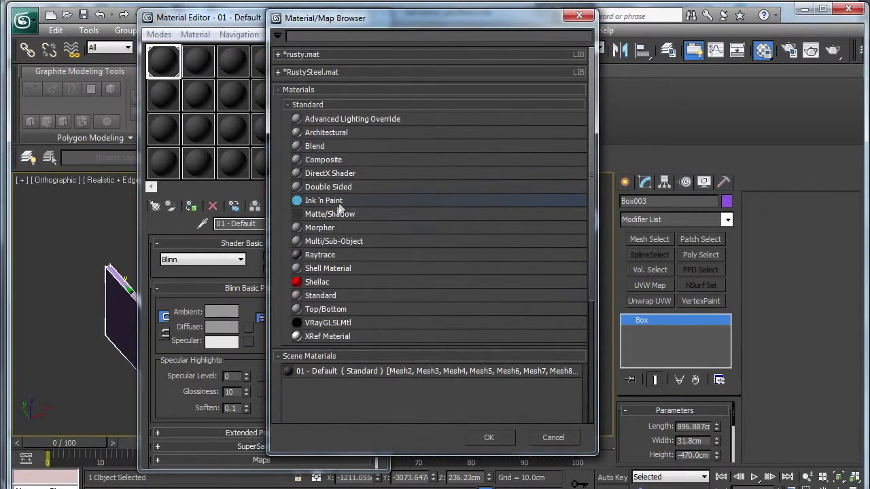
pyautogui.doubleClick(330, 239)
pyautogui.click(219, 228)
pyautogui.click(231, 279)
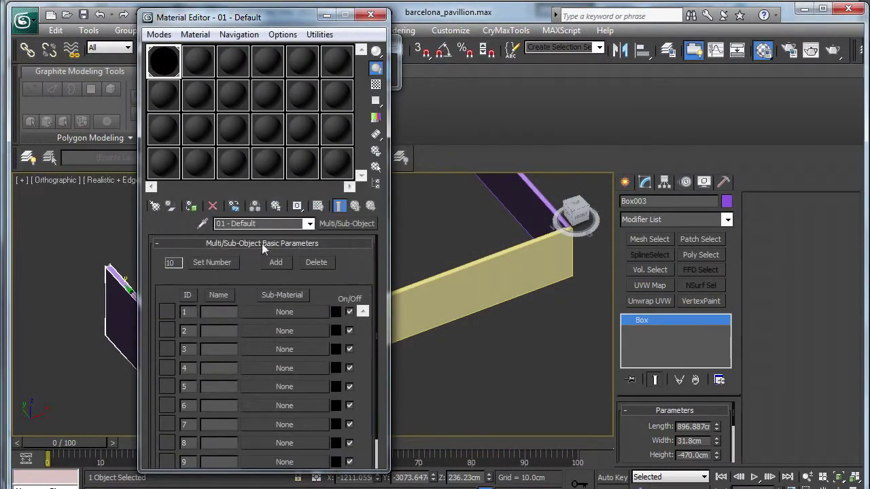
# - Set the number of sub-materials to 3 and name the Multi/Sub-Object material barcelona_pavilion
pyautogui.click(211, 263)
pyautogui.write('3')
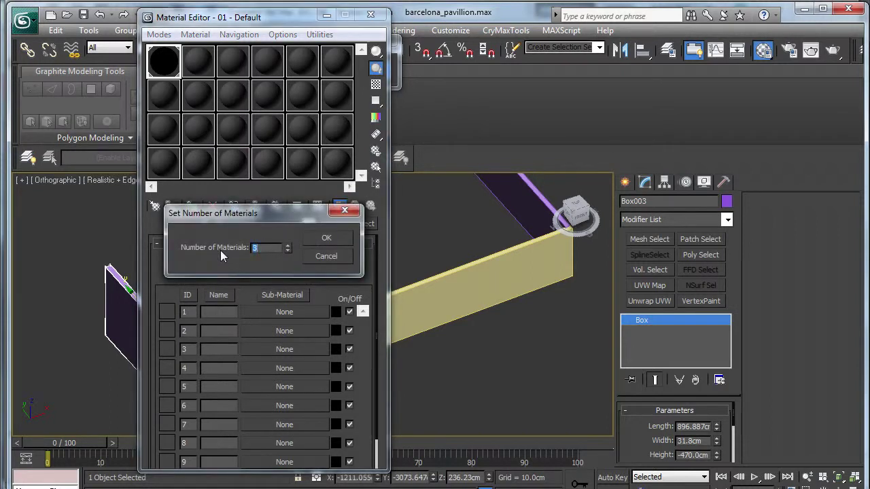
pyautogui.click(329, 238)
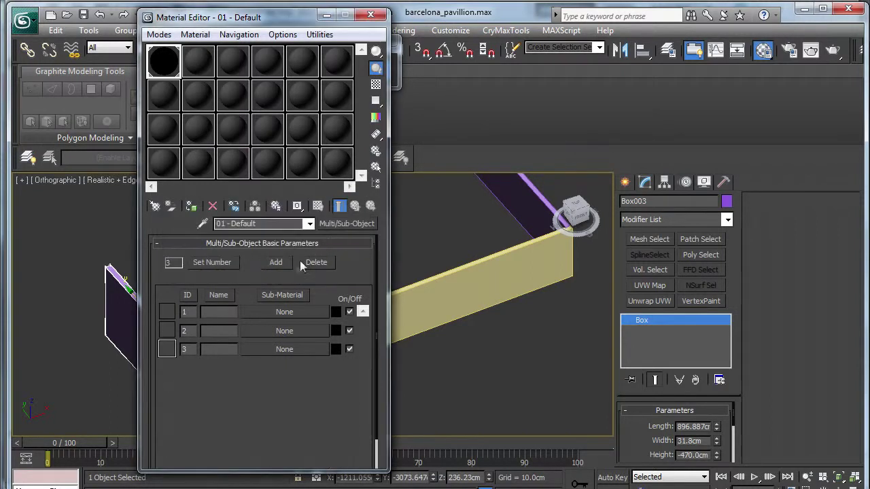
pyautogui.click(268, 223)
pyautogui.write('barcel')
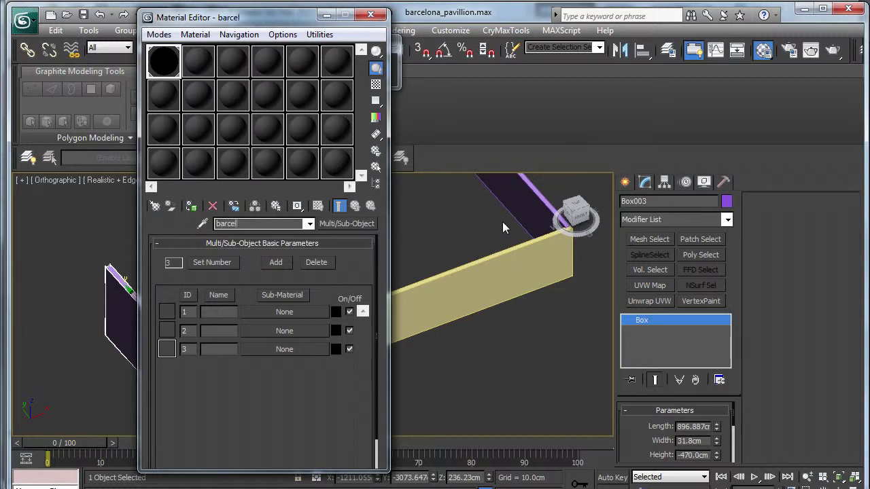
pyautogui.write('one_pa')
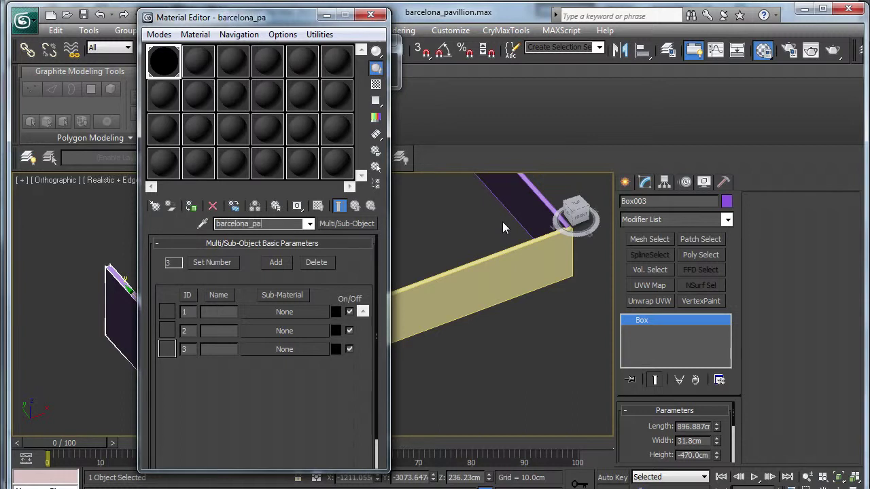
pyautogui.write('vilion')
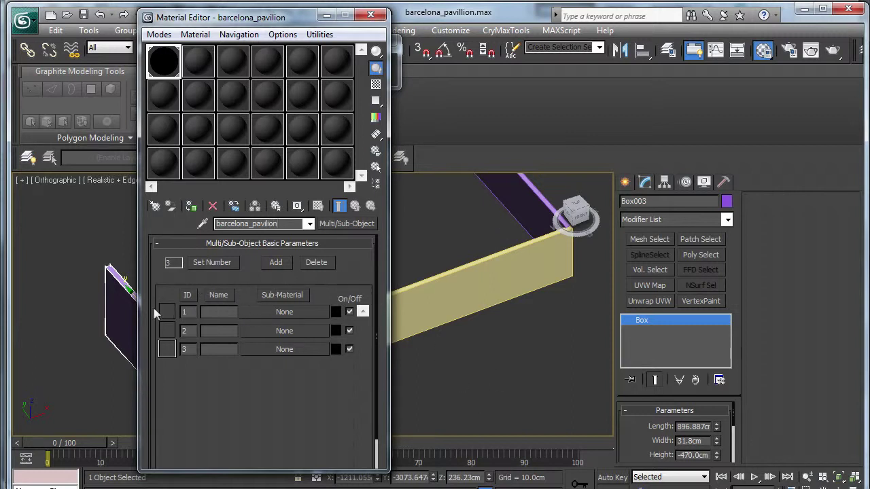
# - Assign a Standard material to sub-material ID 1 and name it brick
pyautogui.click(269, 313)
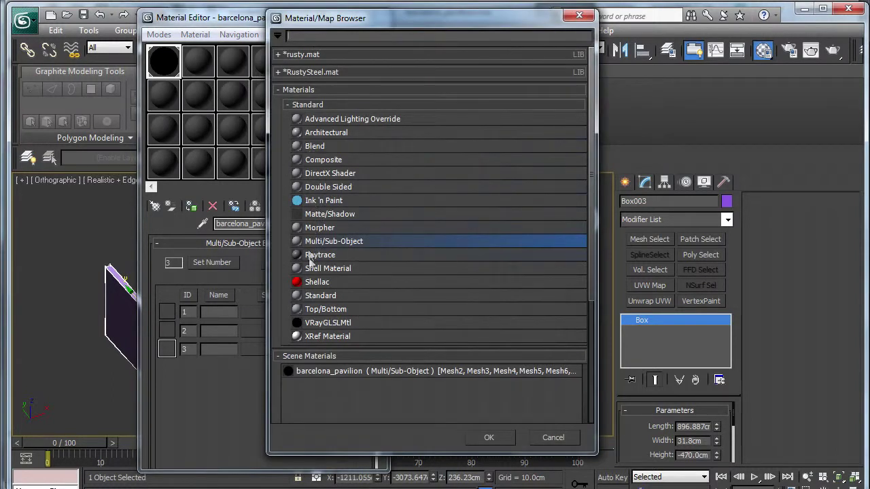
pyautogui.doubleClick(316, 295)
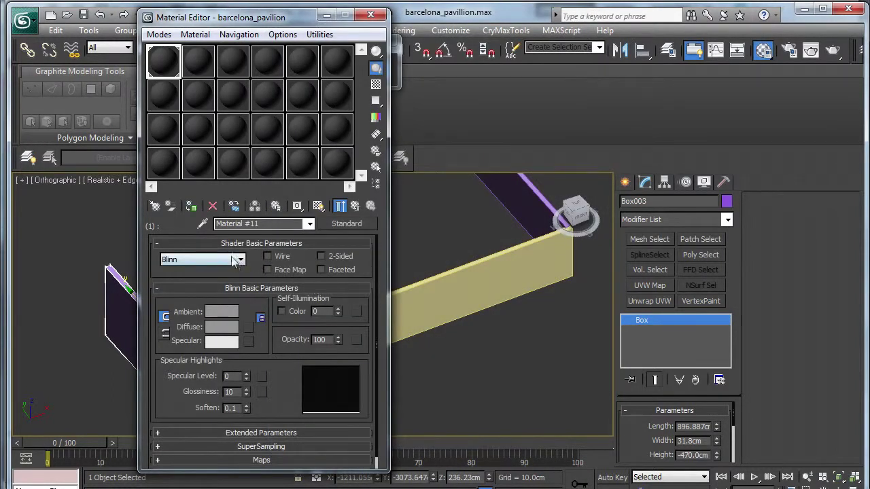
pyautogui.moveTo(267, 225); pyautogui.dragTo(143, 224)
pyautogui.write('brick')
# - Change the brick sub-material's shader to Crytek Shader and enable Physicalize with the Default setting
pyautogui.click(206, 259)
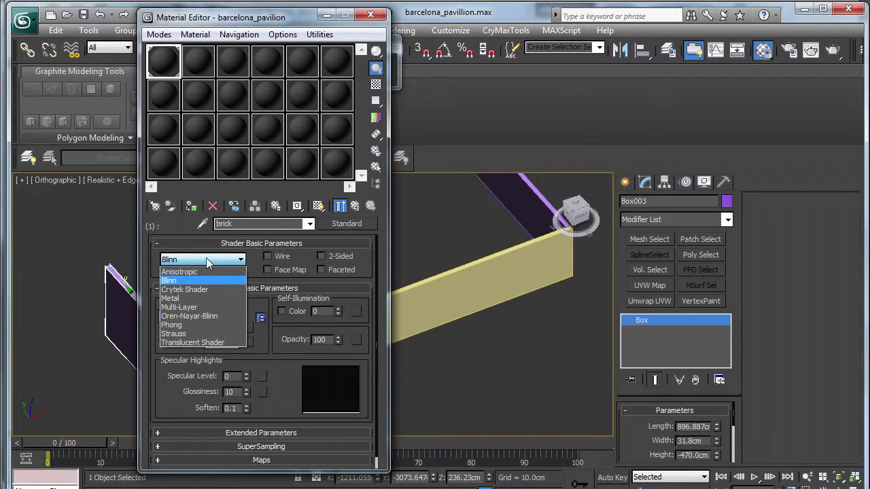
pyautogui.click(201, 290)
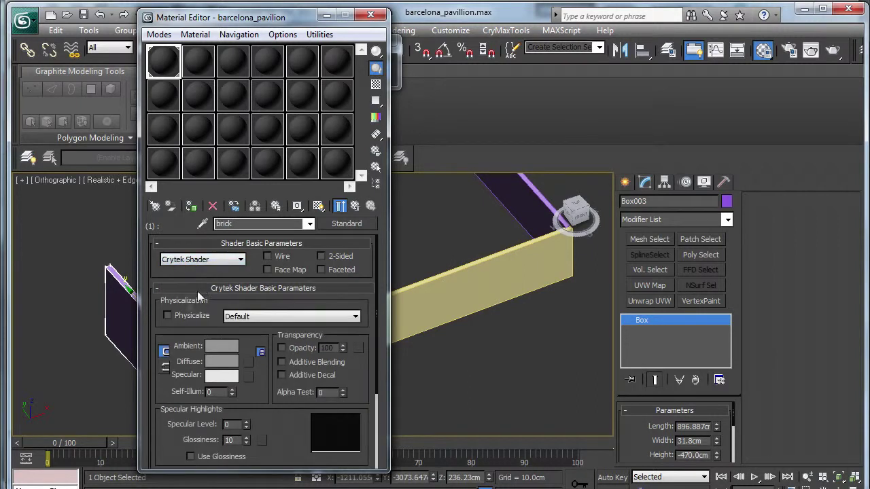
pyautogui.click(168, 315)
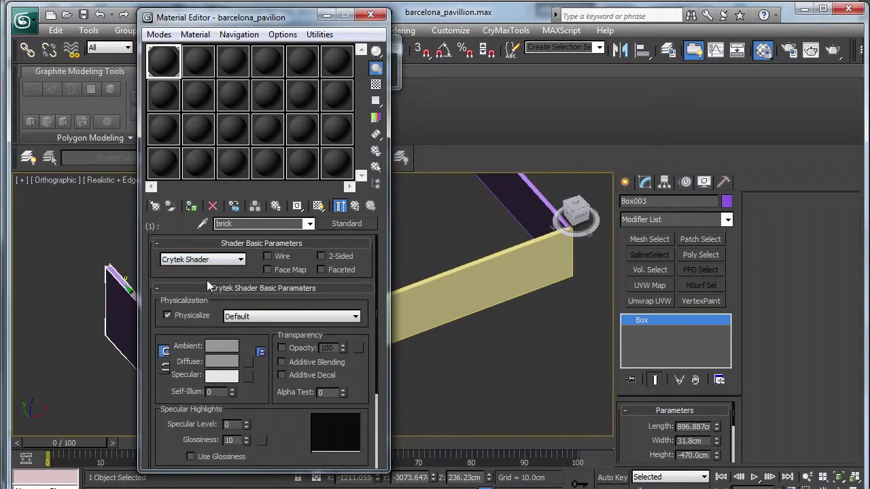
# - Assign brick.tif from the Game\Objects\barcelona_pavillion folder as the brick sub-material's diffuse bitmap
pyautogui.click(248, 362)
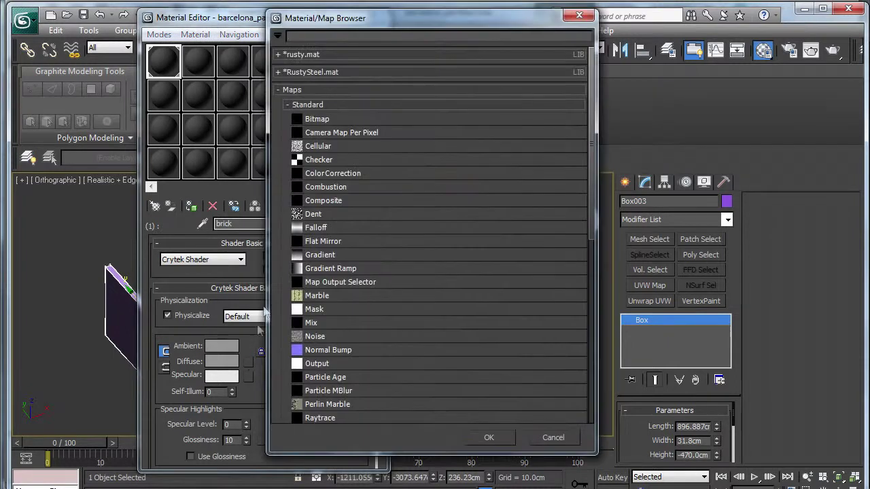
pyautogui.doubleClick(330, 119)
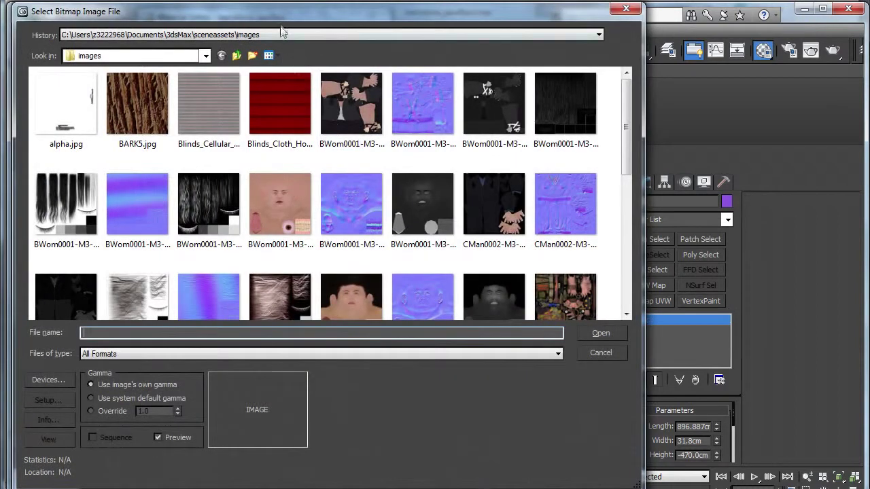
pyautogui.click(282, 32)
pyautogui.click(269, 55)
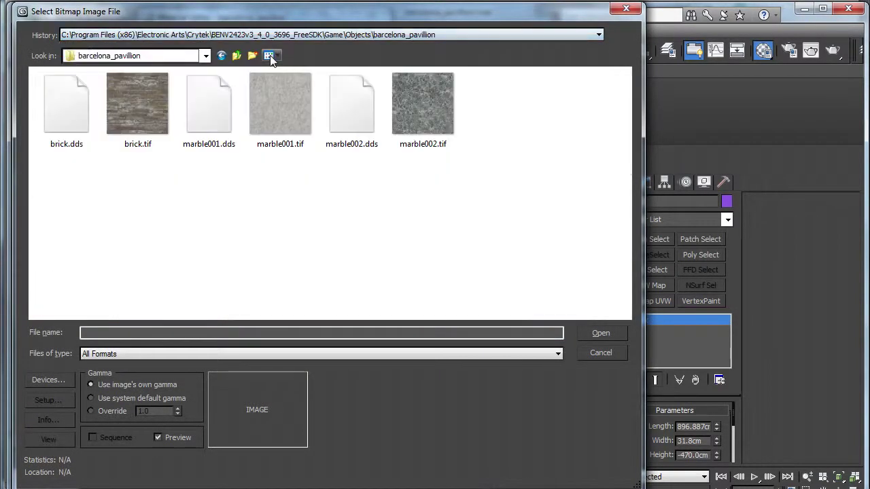
pyautogui.click(148, 122)
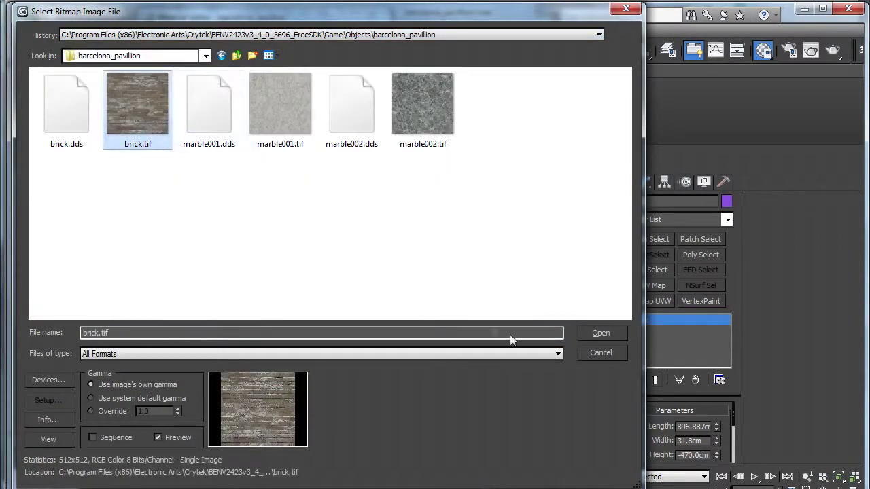
pyautogui.click(587, 332)
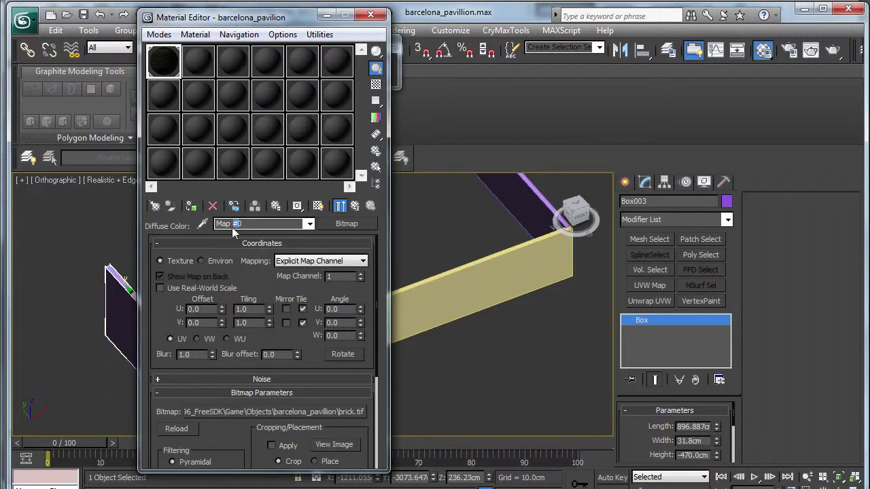
# - Name the brick diffuse map brick_diff and show it shaded in the viewport
pyautogui.moveTo(242, 225); pyautogui.dragTo(187, 226)
pyautogui.write('brick_diff')
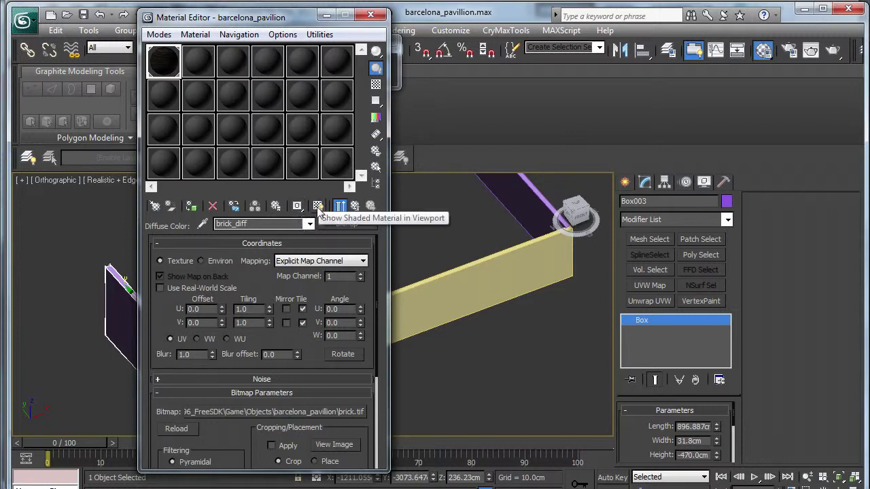
pyautogui.click(317, 206)
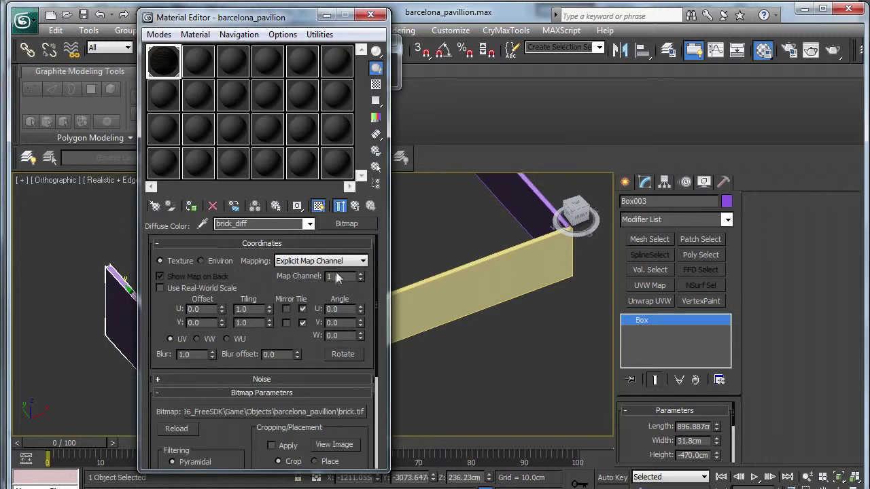
# - Return to the barcelona_pavilion parent material and assign a Standard material named marble001 to sub-material ID 2
pyautogui.click(309, 225)
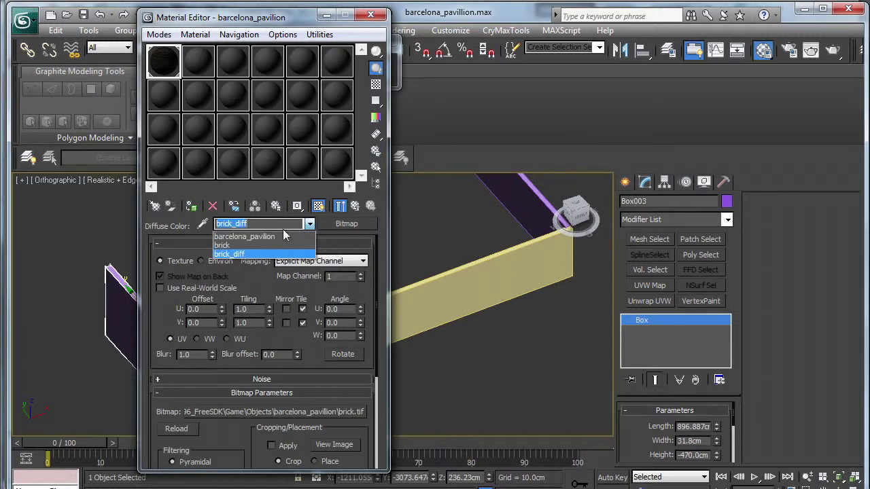
pyautogui.click(280, 236)
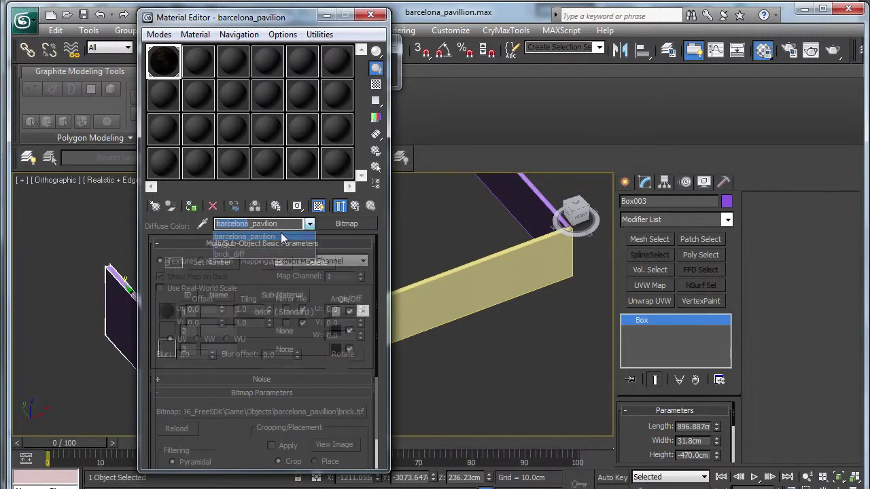
pyautogui.click(259, 330)
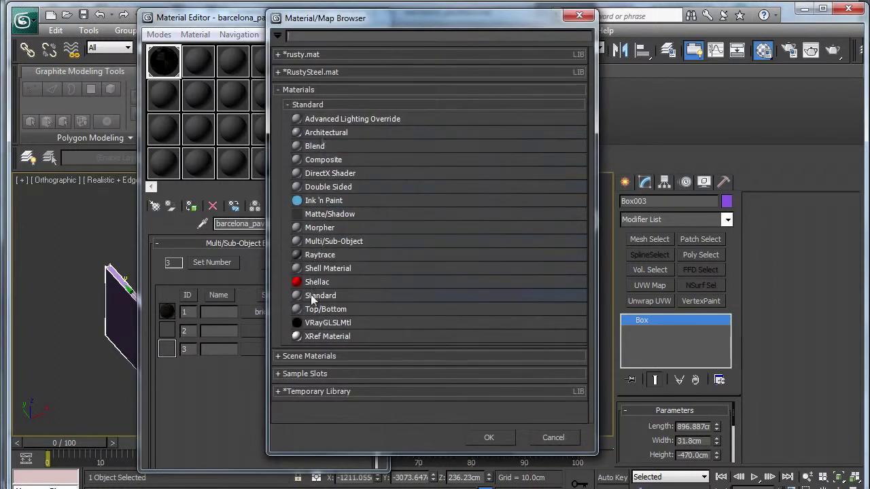
pyautogui.doubleClick(317, 295)
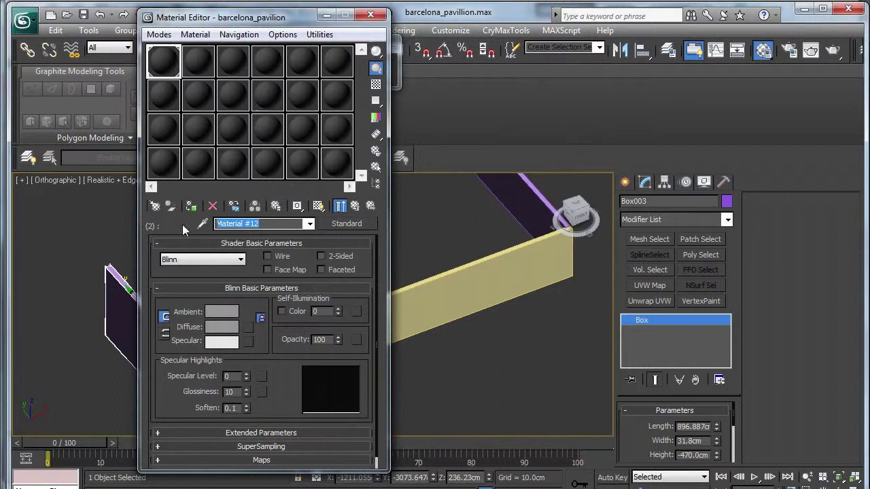
pyautogui.write('marble001')
# - Change the marble001 sub-material's shader to Crytek Shader and enable Physicalize
pyautogui.click(190, 259)
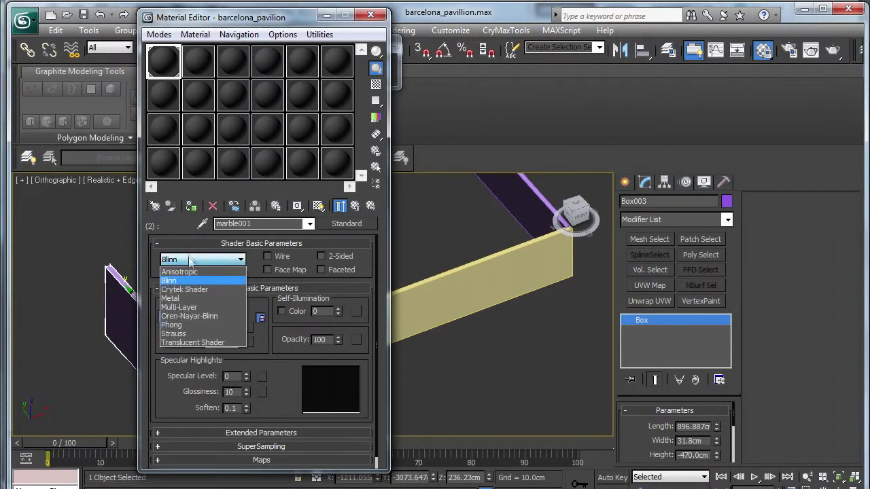
pyautogui.click(184, 290)
pyautogui.click(166, 316)
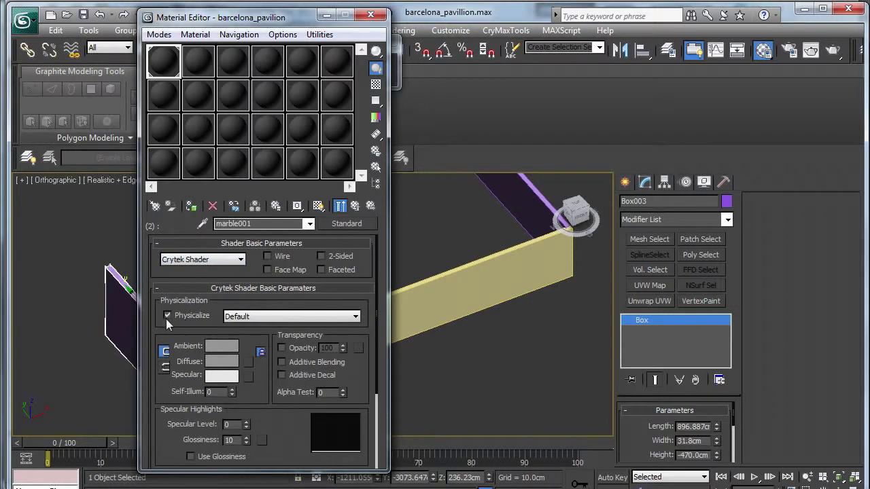
# - Assign marble001.tif as the marble001 sub-material's diffuse bitmap
pyautogui.click(248, 362)
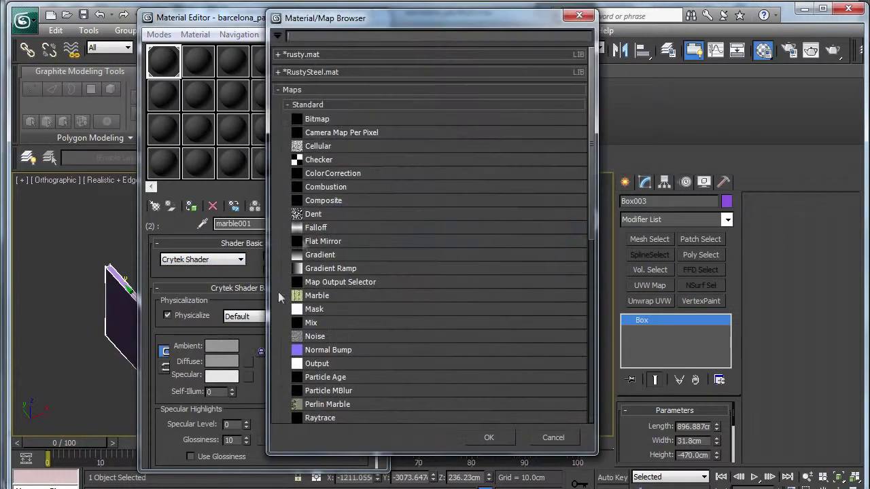
pyautogui.doubleClick(317, 119)
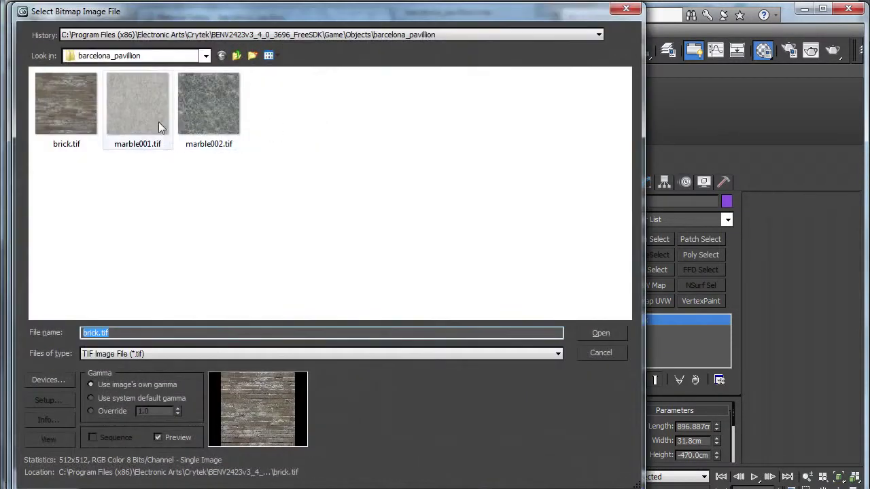
pyautogui.click(137, 109)
pyautogui.click(595, 332)
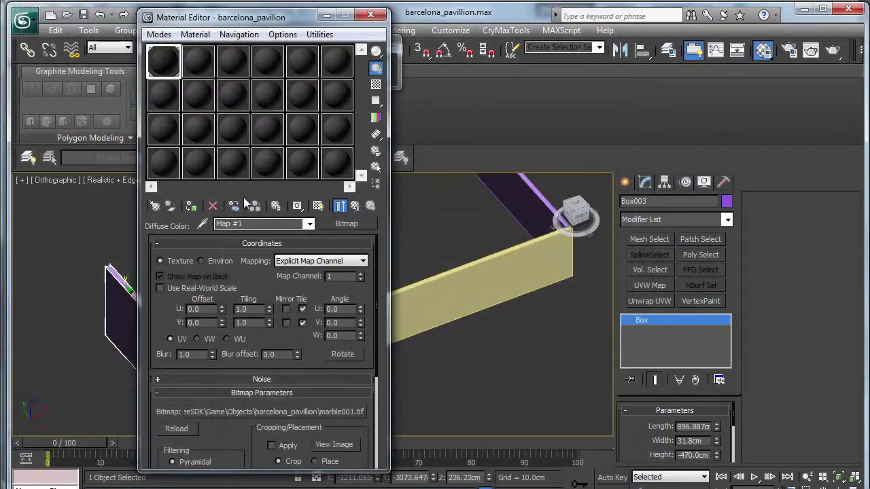
# - Name the marble001 diffuse map marble001_diff and show it shaded in the viewport
pyautogui.click(252, 224)
pyautogui.write('marble001_diff')
pyautogui.click(318, 206)
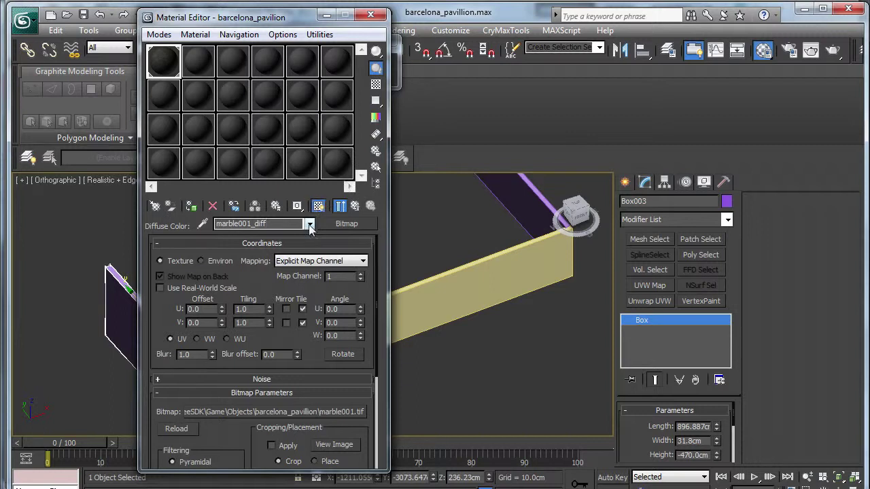
# - Return to the barcelona_pavilion parent material and assign a Standard material named marble002 to sub-material ID 3
pyautogui.click(309, 224)
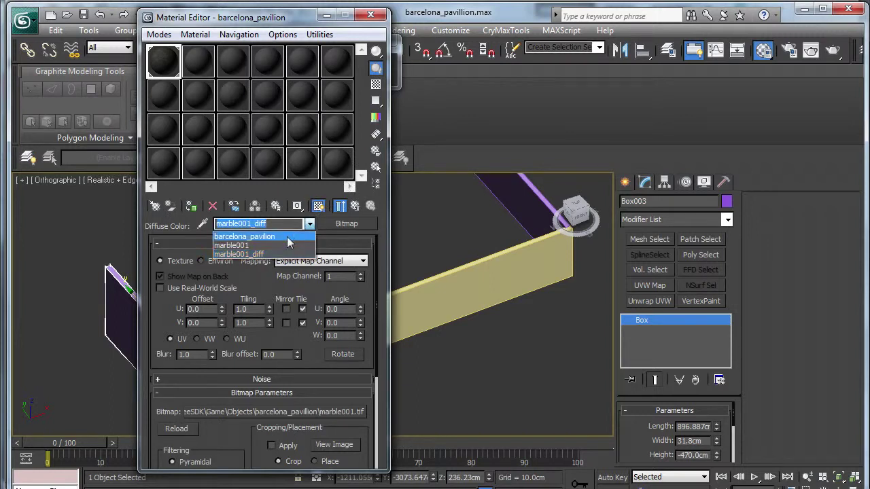
pyautogui.click(288, 237)
pyautogui.click(280, 350)
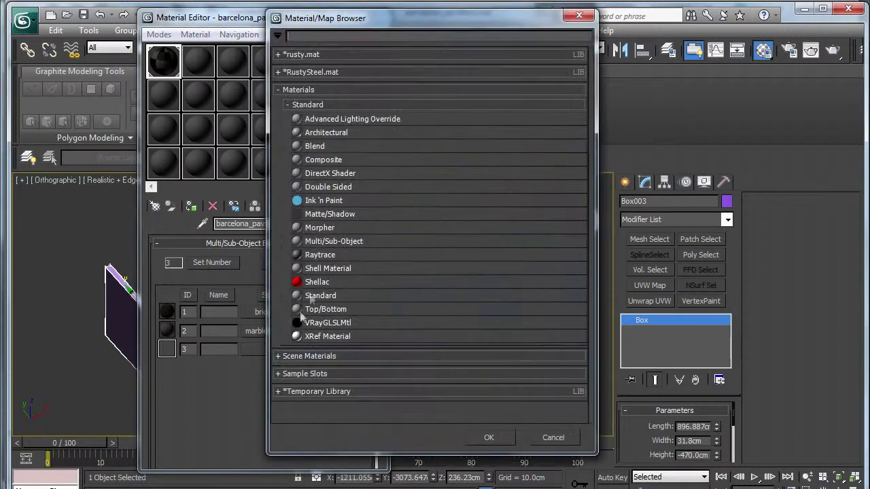
pyautogui.doubleClick(321, 296)
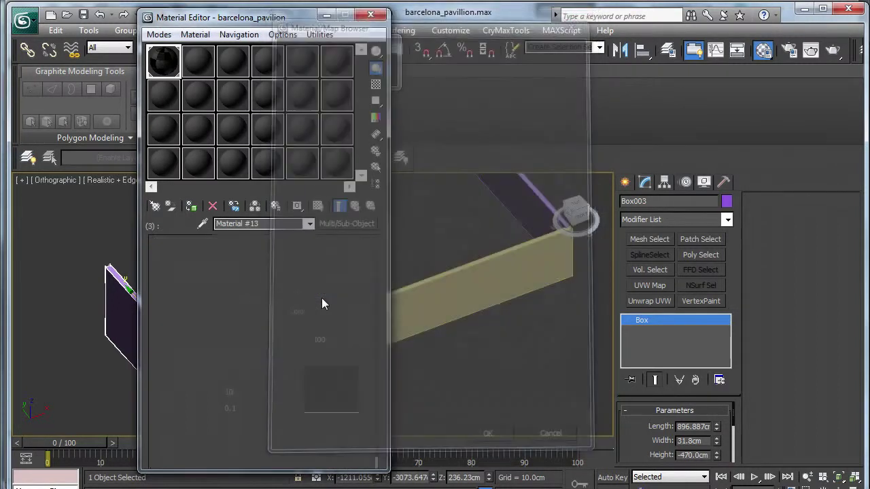
pyautogui.click(283, 223)
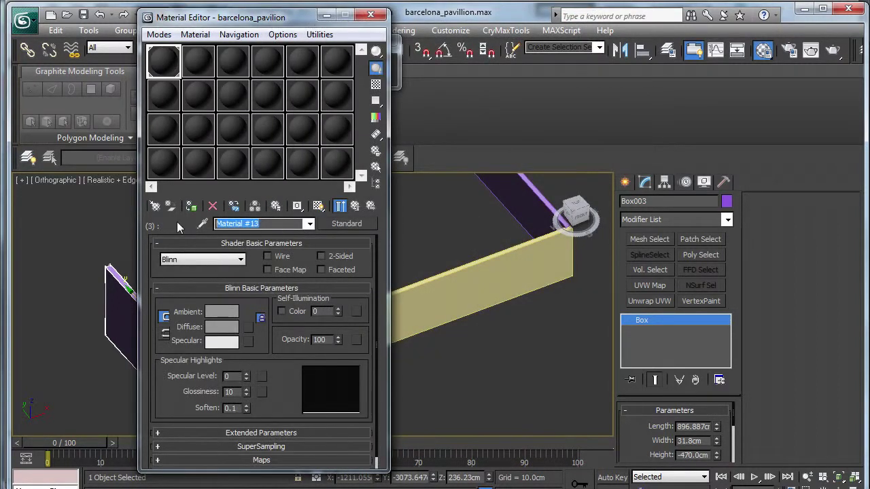
pyautogui.write('marble002')
# - Change the marble002 sub-material's shader to Crytek Shader and enable Physicalize
pyautogui.click(210, 260)
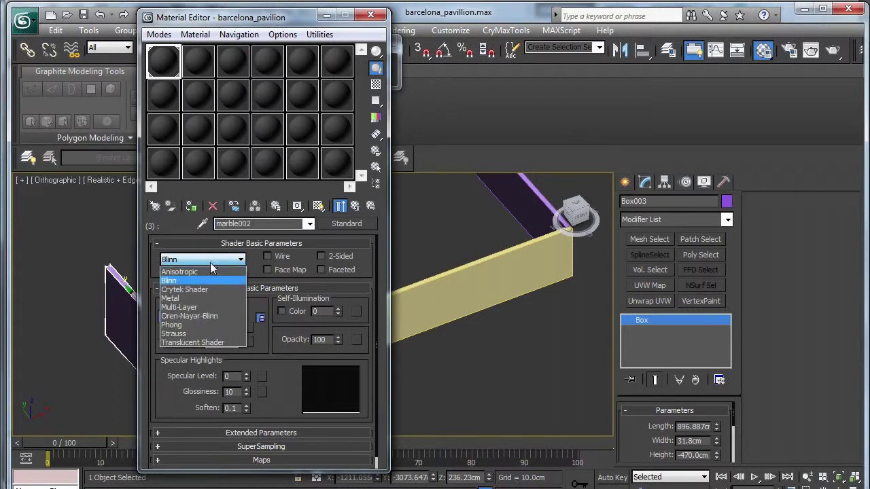
pyautogui.click(203, 288)
pyautogui.click(176, 314)
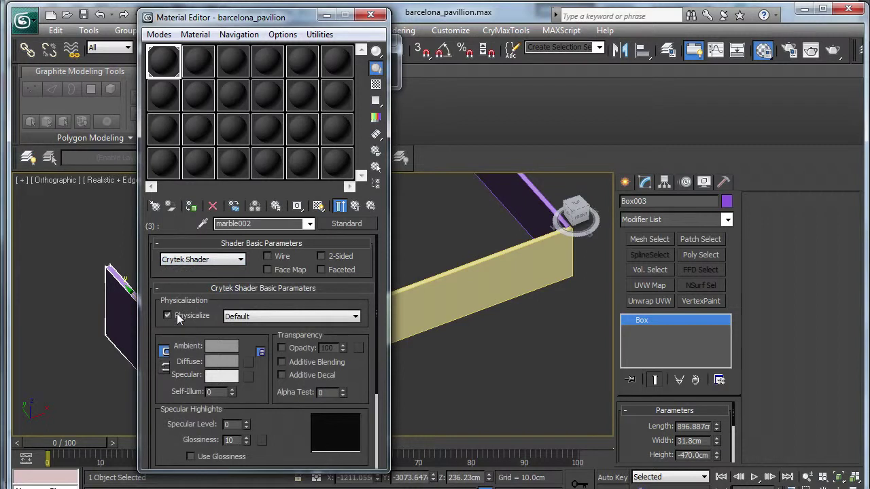
# - Assign marble002.tif as the marble002 sub-material's diffuse bitmap
pyautogui.click(248, 362)
pyautogui.click(327, 118)
pyautogui.doubleClick(326, 118)
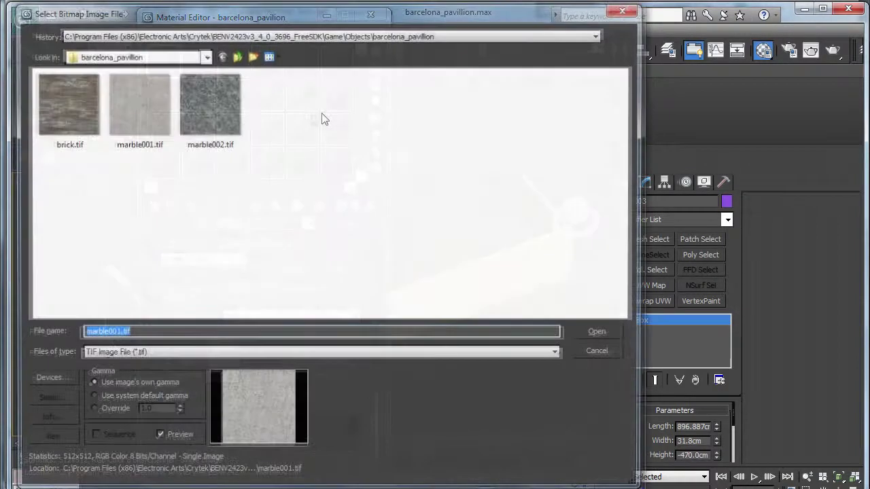
pyautogui.click(199, 114)
pyautogui.click(585, 329)
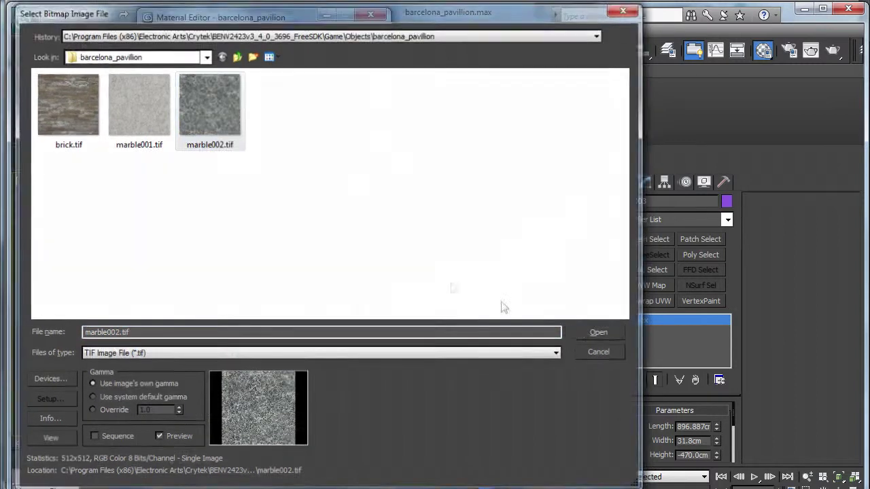
# - Name the diffuse map marble002, show it shaded in the viewport, and return to the barcelona_pavilion parent material
pyautogui.write('marble')
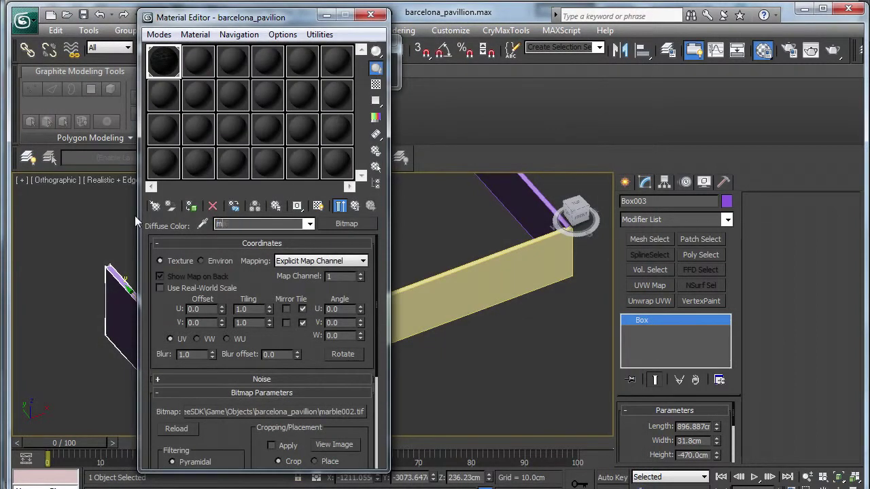
pyautogui.write('002')
pyautogui.click(309, 224)
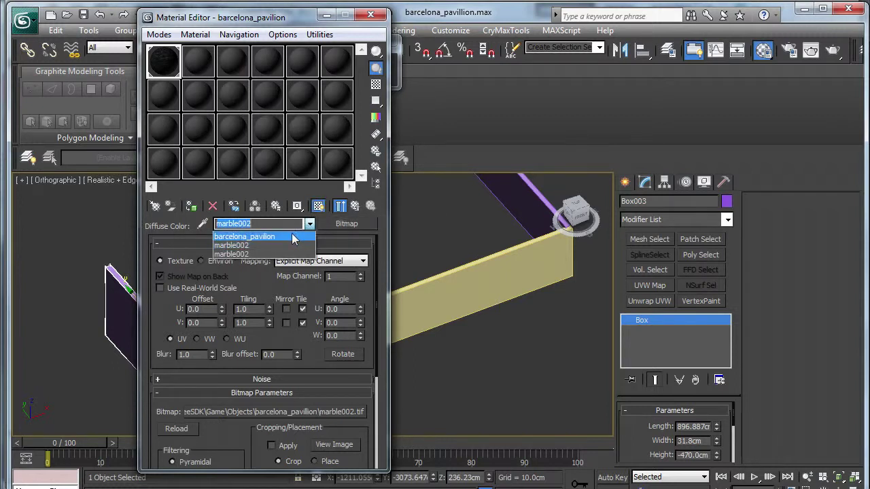
pyautogui.click(292, 237)
# - Select all three wall boxes and assign the barcelona_pavilion Multi/Sub-Object material to them
pyautogui.moveTo(247, 17); pyautogui.dragTo(207, 0)
pyautogui.moveTo(453, 303); pyautogui.dragTo(523, 306, button='middle')
pyautogui.scroll(-3, 523, 305)
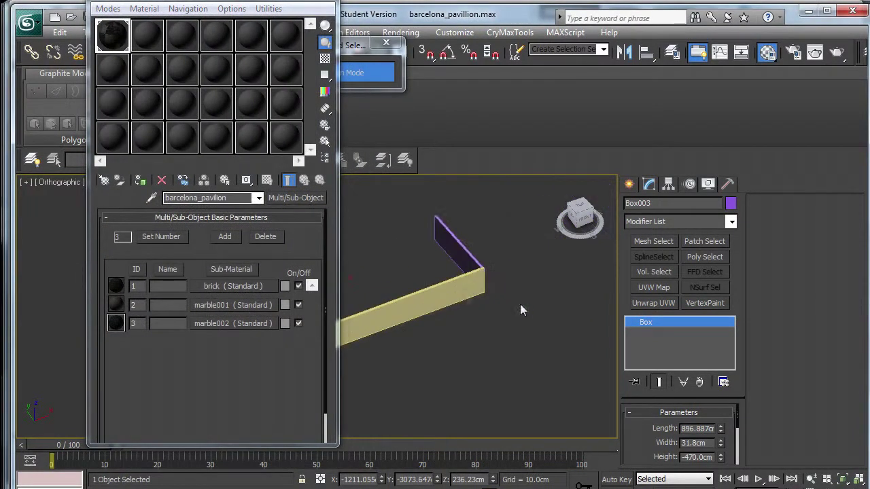
pyautogui.click(457, 286)
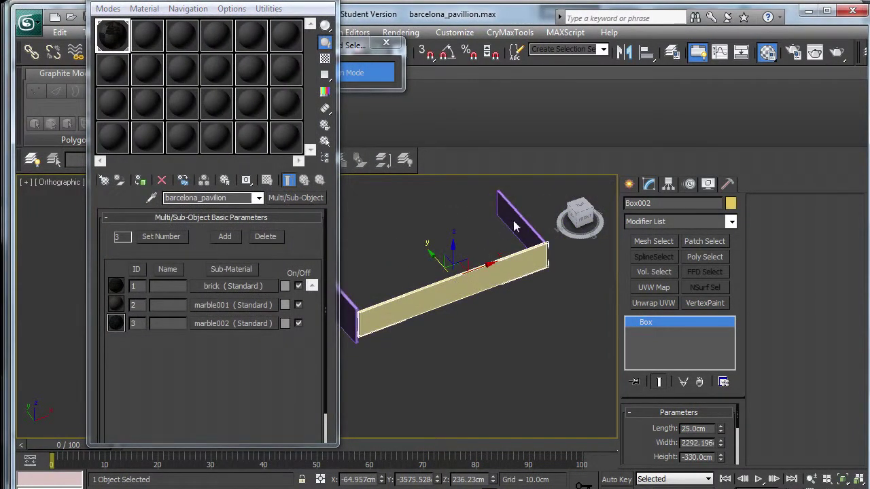
pyautogui.keyDown('ctrl'); pyautogui.click(514, 226); pyautogui.keyUp('ctrl')
pyautogui.moveTo(421, 309); pyautogui.dragTo(406, 301, button='middle')
pyautogui.keyDown('ctrl'); pyautogui.click(454, 298); pyautogui.keyUp('ctrl')
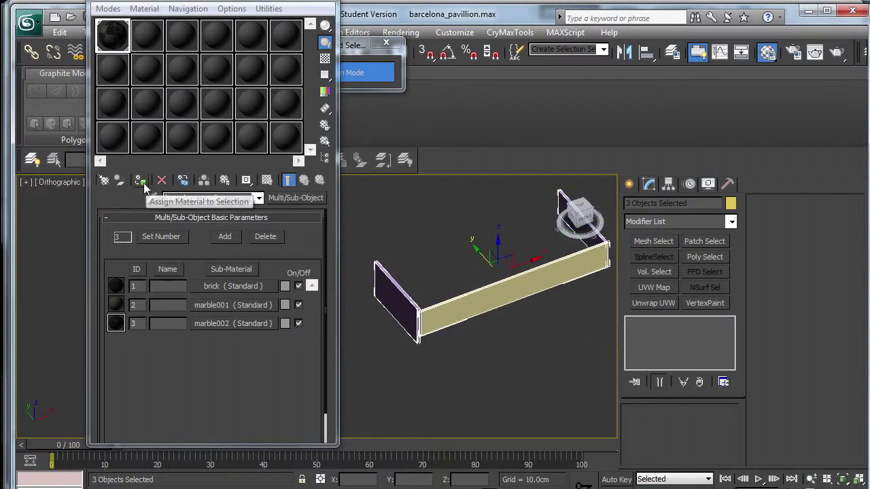
pyautogui.click(141, 182)
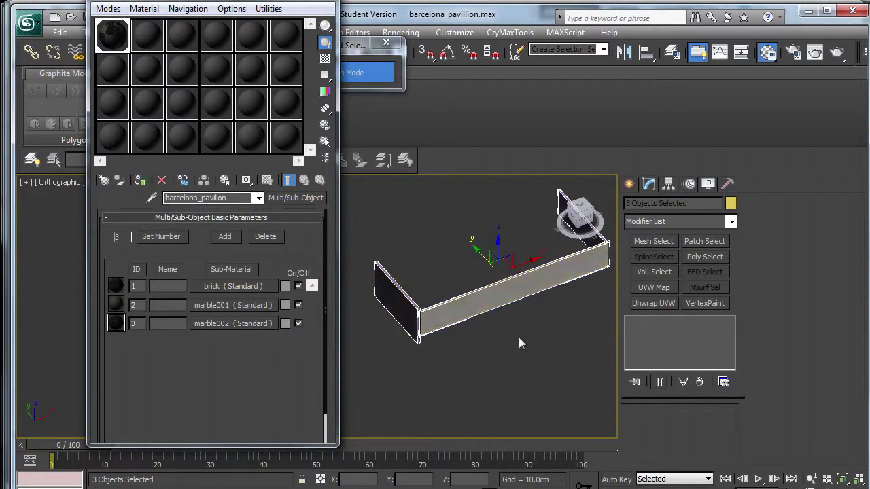
# - Examine how the brick and marble textures fall on the inner and outer faces of the three walls
pyautogui.scroll(5, 459, 321)
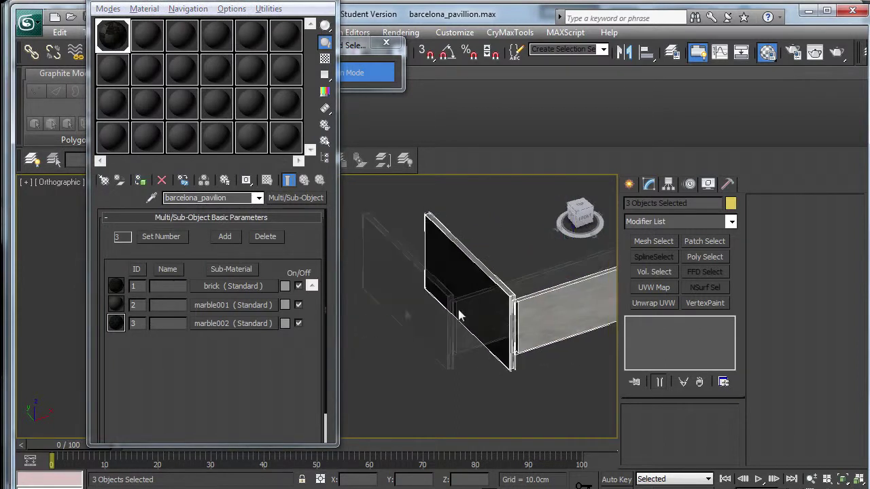
pyautogui.keyDown('alt'); pyautogui.moveTo(492, 330); pyautogui.dragTo(447, 335, button='middle'); pyautogui.keyUp('alt')
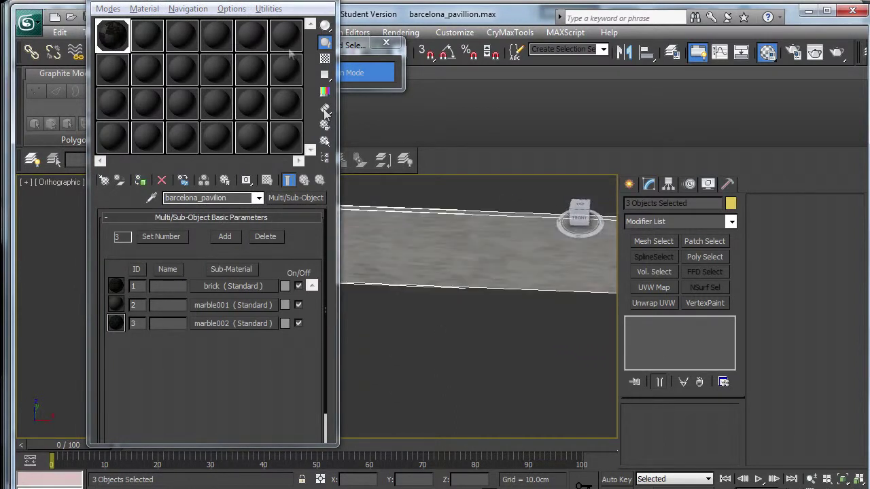
pyautogui.moveTo(229, 2); pyautogui.dragTo(105, 2)
pyautogui.keyDown('alt'); pyautogui.moveTo(467, 325); pyautogui.dragTo(342, 334, button='middle'); pyautogui.keyUp('alt')
pyautogui.scroll(-4, 472, 270)
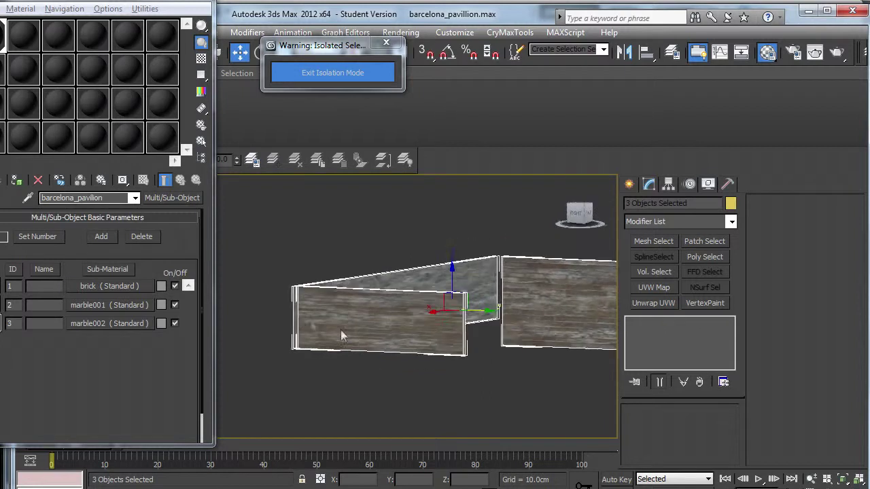
pyautogui.keyDown('alt'); pyautogui.moveTo(466, 346); pyautogui.dragTo(435, 362, button='middle'); pyautogui.keyUp('alt')
pyautogui.click(408, 365)
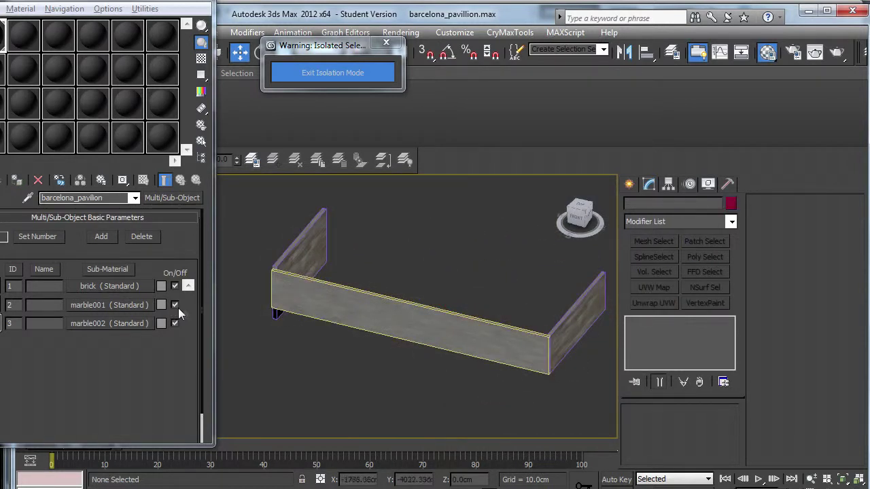
# - Apply a UVW Map modifier with Box mapping to all three walls together
pyautogui.click(382, 281)
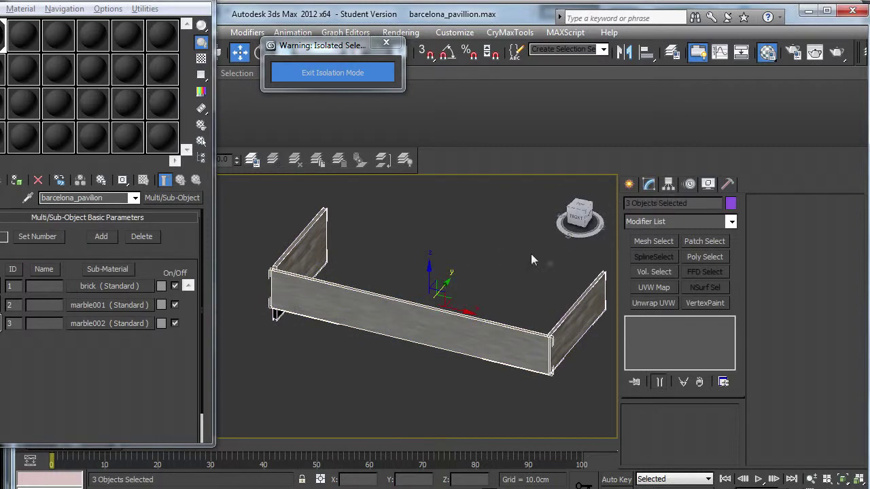
pyautogui.click(641, 288)
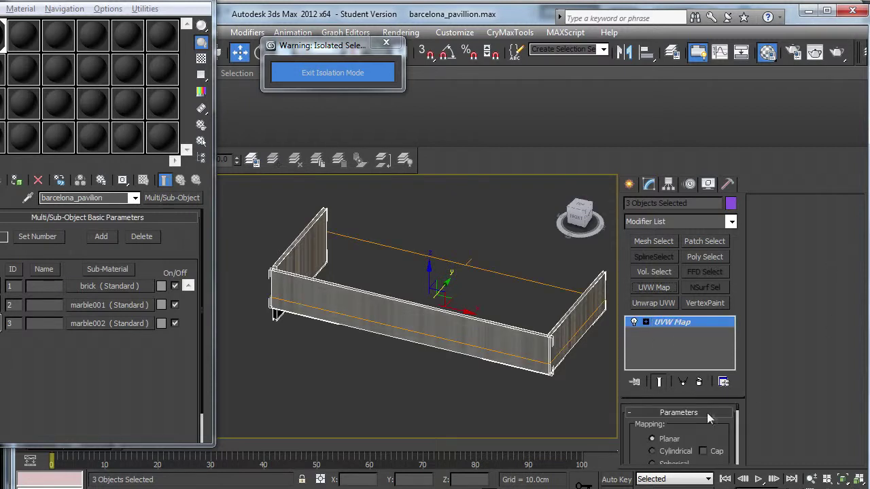
pyautogui.moveTo(735, 404); pyautogui.dragTo(738, 415)
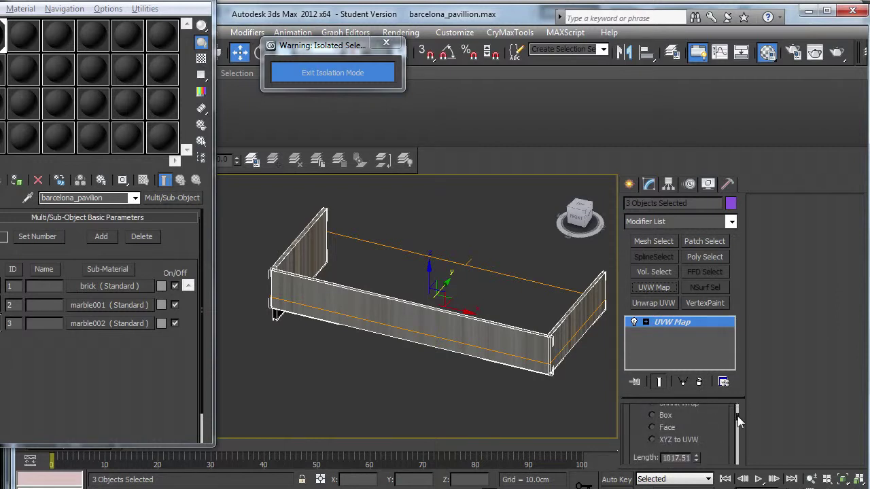
pyautogui.click(652, 414)
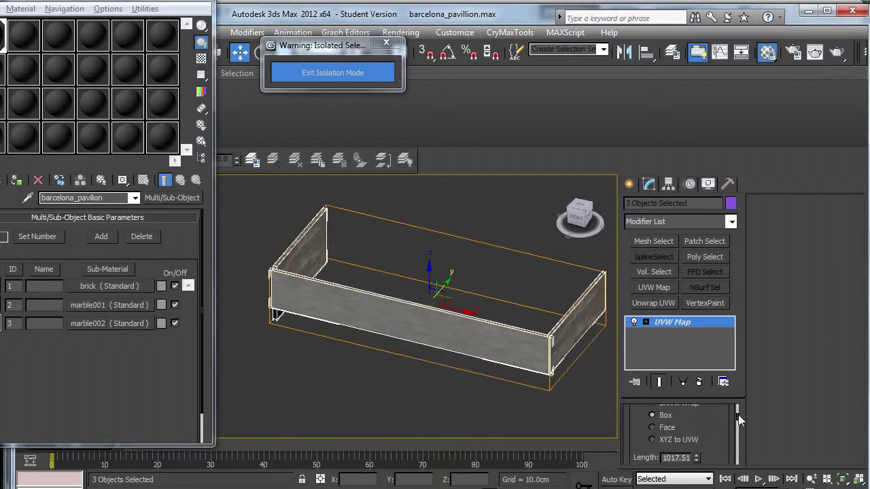
# - Set the walls' UVW Map length, width and height to 200 cm and check the texture scale
pyautogui.moveTo(738, 415); pyautogui.dragTo(738, 418)
pyautogui.doubleClick(681, 438)
pyautogui.write('200')
pyautogui.press('Tab')
pyautogui.write('200')
pyautogui.press('Tab')
pyautogui.write('200')
pyautogui.press('Return')
pyautogui.keyDown('alt'); pyautogui.moveTo(378, 326); pyautogui.dragTo(514, 422, button='middle'); pyautogui.keyUp('alt')
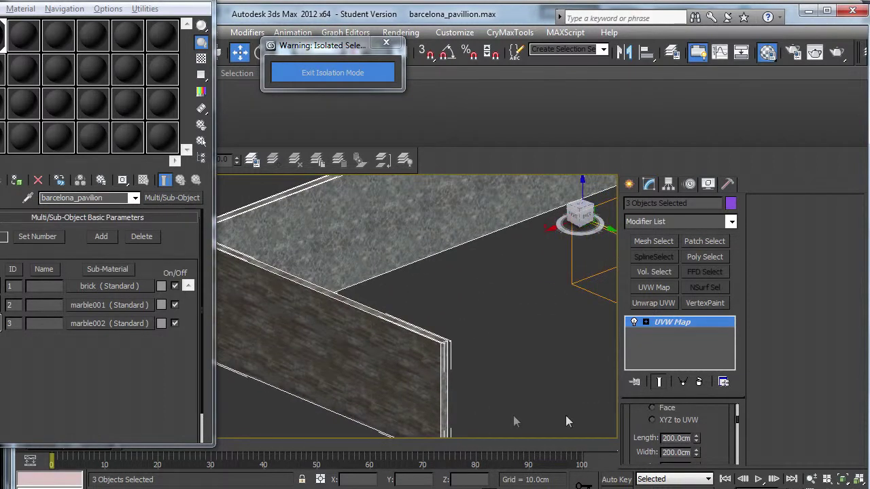
# - Set the walls' UVW Map length, width and height to 400 cm
pyautogui.click(675, 438)
pyautogui.write('400')
pyautogui.press('Tab')
pyautogui.write('400')
pyautogui.press('Tab')
pyautogui.write('400')
pyautogui.press('Return')
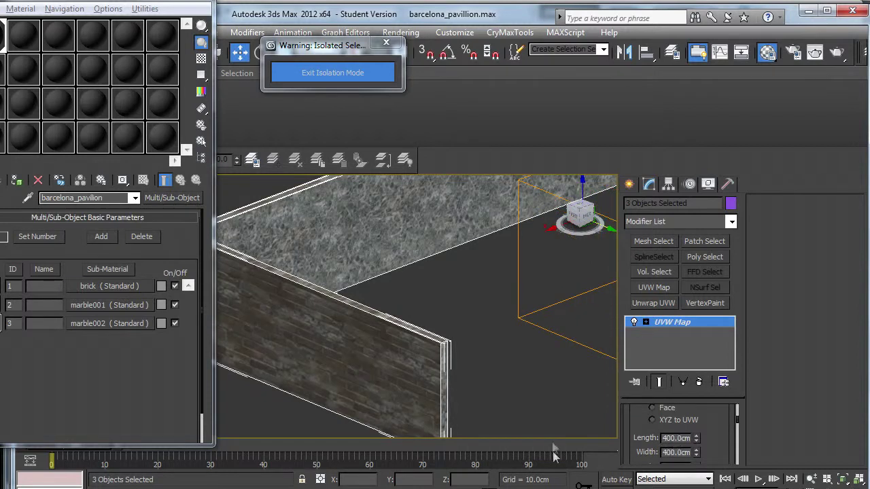
# - Convert the three mapped walls to Editable Poly
pyautogui.moveTo(549, 421); pyautogui.dragTo(543, 374, button='middle')
pyautogui.scroll(-2, 478, 326)
pyautogui.moveTo(479, 326); pyautogui.dragTo(486, 383, button='middle')
pyautogui.scroll(-3, 486, 383)
pyautogui.moveTo(427, 294); pyautogui.dragTo(430, 305, button='middle')
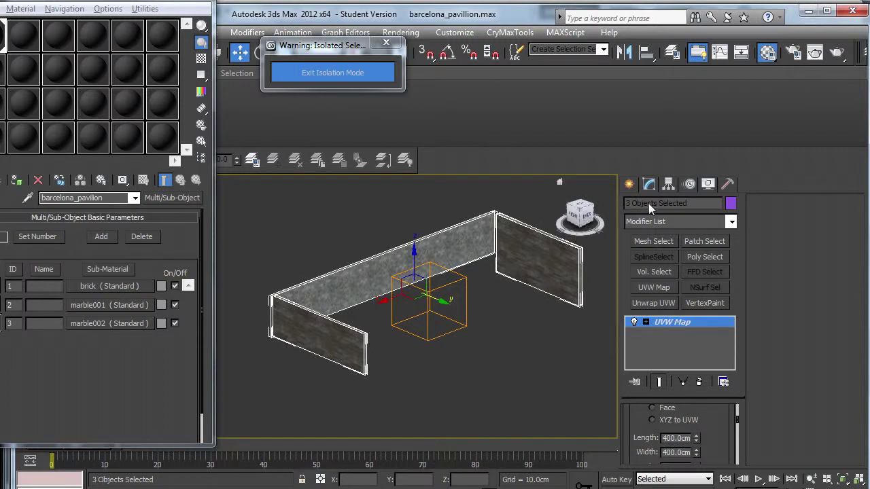
pyautogui.rightClick(375, 271)
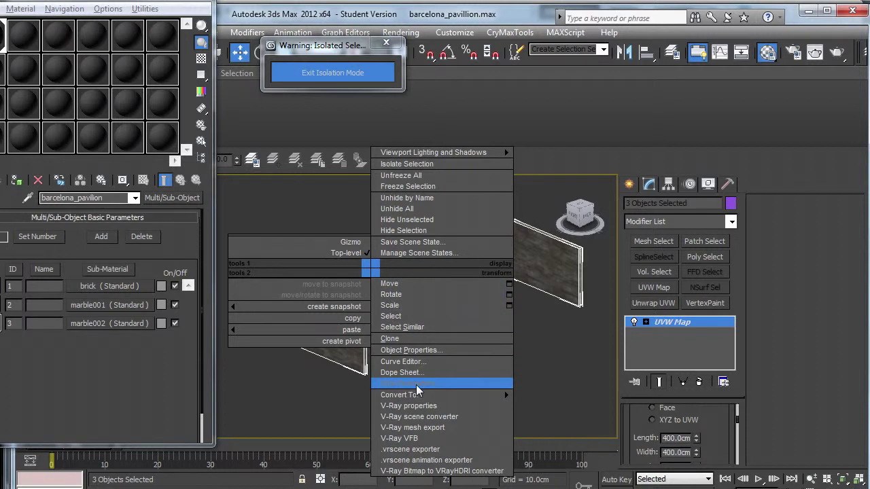
pyautogui.moveTo(418, 397)
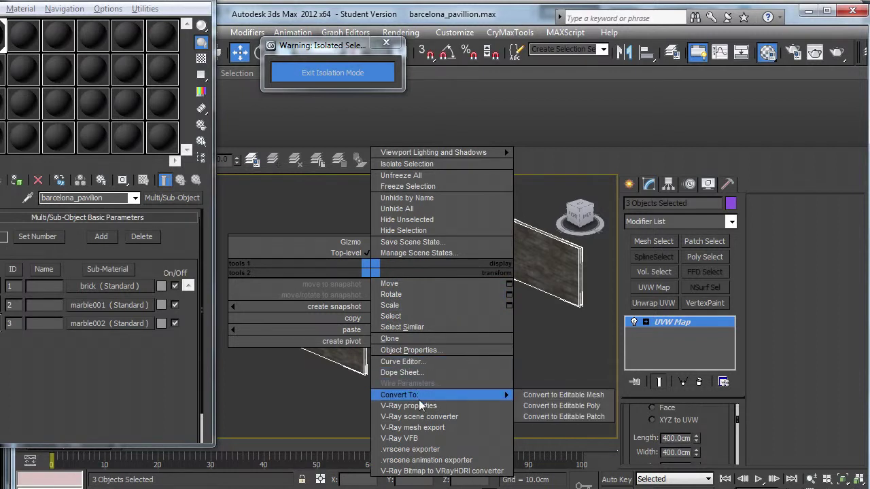
pyautogui.click(527, 407)
# - Apply a new UVW Map modifier with Box mapping to the end wall Box003 only
pyautogui.keyDown('alt'); pyautogui.moveTo(424, 310); pyautogui.dragTo(524, 330, button='middle'); pyautogui.keyUp('alt')
pyautogui.scroll(2, 520, 329)
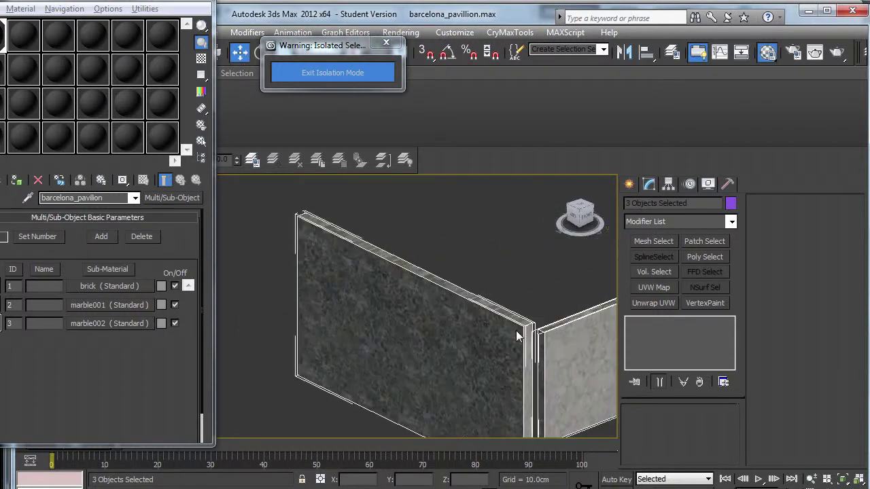
pyautogui.click(528, 274)
pyautogui.click(483, 332)
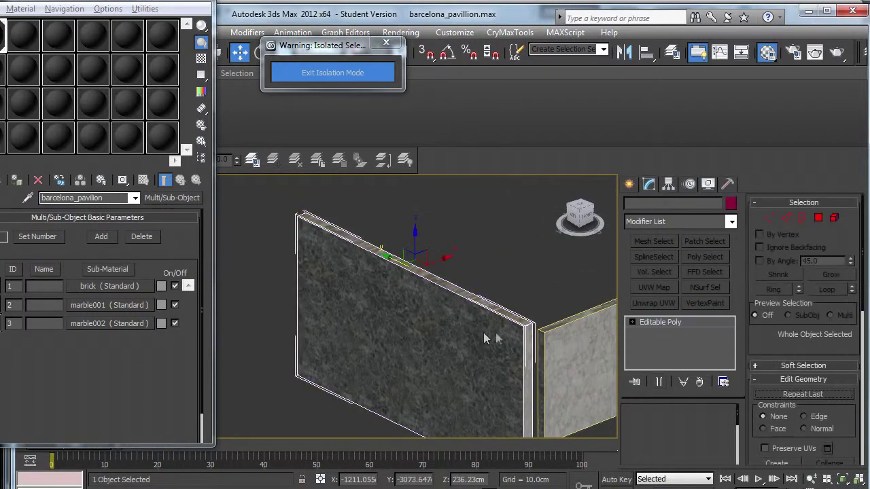
pyautogui.click(644, 288)
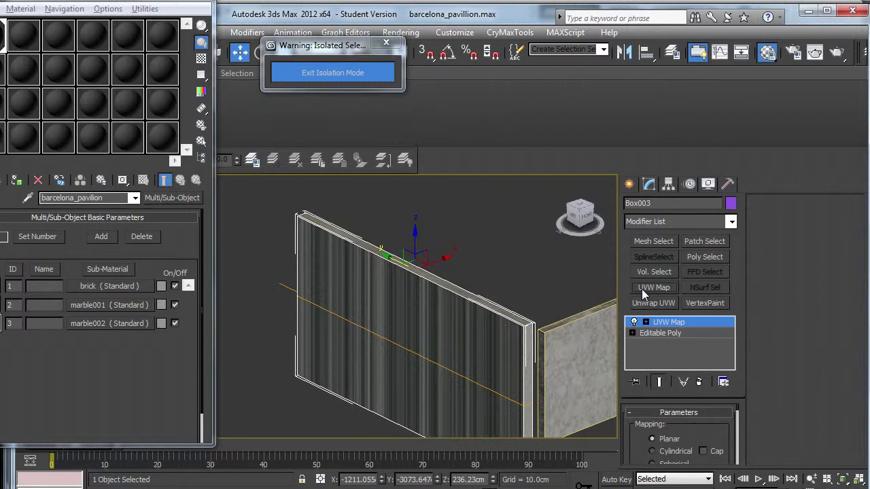
pyautogui.scroll(-2, 737, 410)
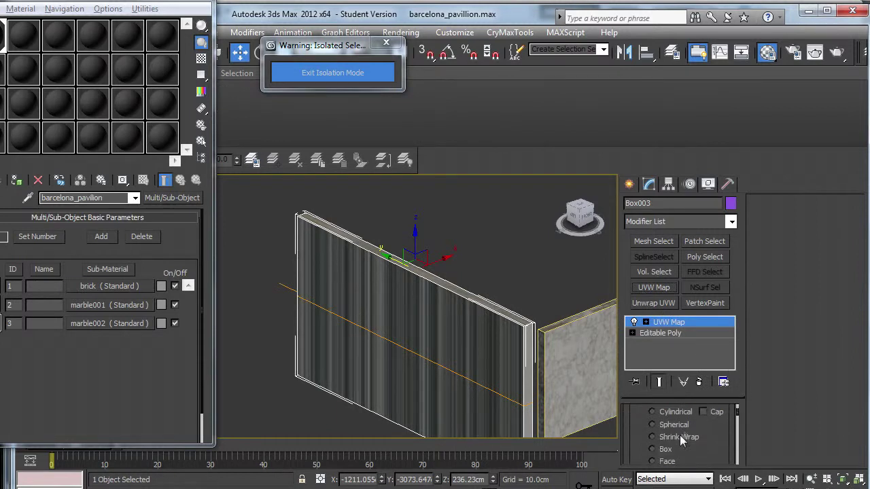
pyautogui.click(652, 449)
# - Set the Box003 UVW Map length, width and height to 500 cm
pyautogui.moveTo(737, 414); pyautogui.dragTo(739, 424)
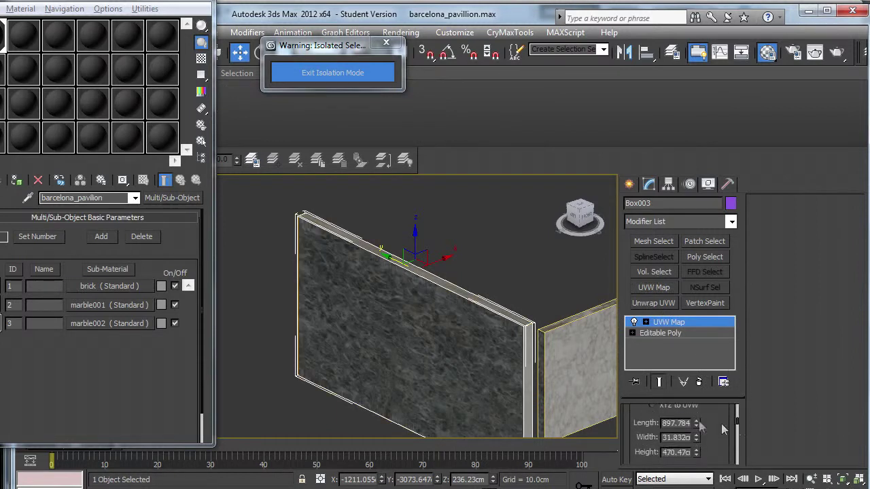
pyautogui.doubleClick(673, 422)
pyautogui.write('500')
pyautogui.press('Tab')
pyautogui.write('500')
pyautogui.press('Tab')
pyautogui.write('50')
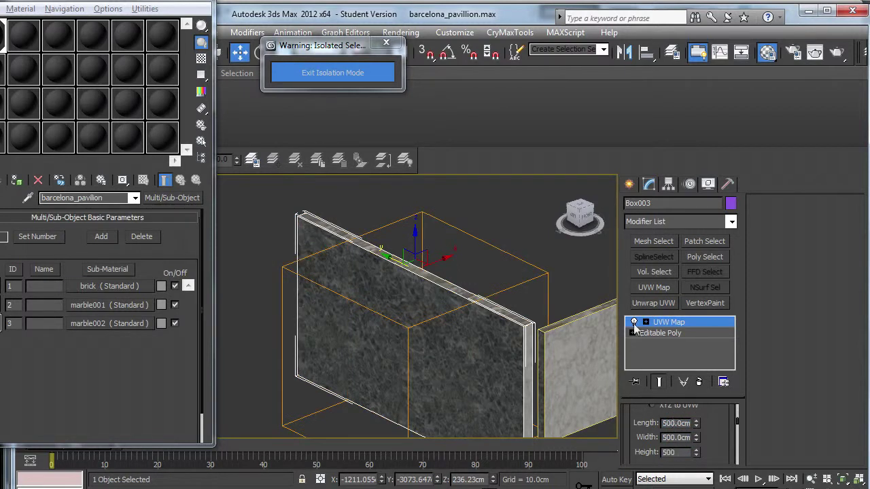
# - Move the UVW Map gizmo of Box003 to realign its brick texture and collapse the wall's entire modifier stack
pyautogui.click(646, 322)
pyautogui.click(664, 336)
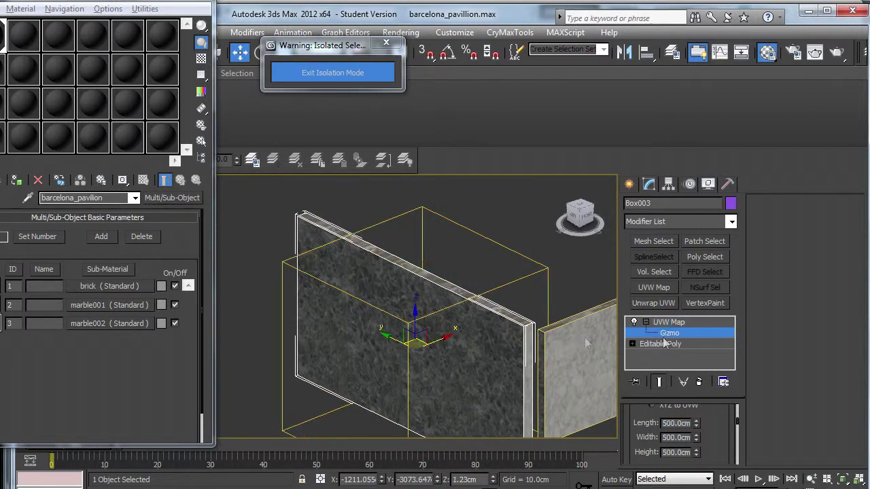
pyautogui.moveTo(427, 362); pyautogui.dragTo(425, 354, button='middle')
pyautogui.moveTo(401, 337); pyautogui.dragTo(424, 329)
pyautogui.keyDown('alt'); pyautogui.moveTo(444, 327); pyautogui.dragTo(250, 320, button='middle'); pyautogui.keyUp('alt')
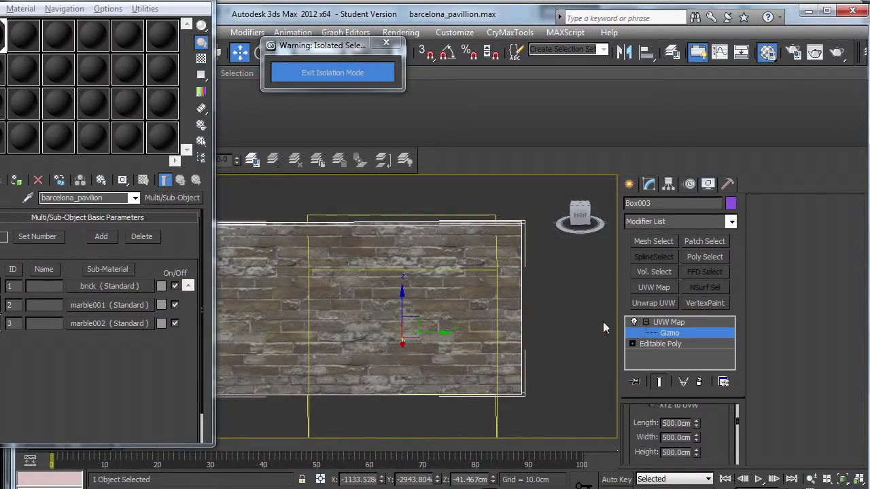
pyautogui.rightClick(667, 323)
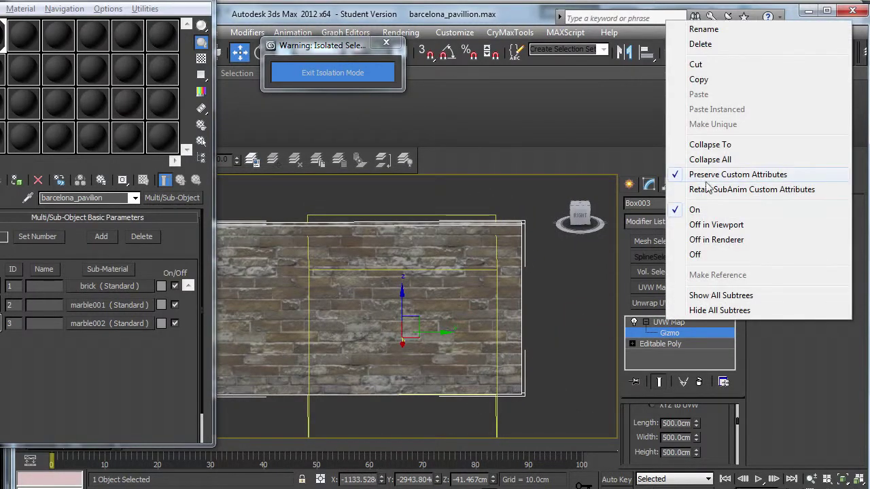
pyautogui.click(704, 160)
# - Examine the textures on the top edges, inner faces and corner joints of the walls
pyautogui.keyDown('alt'); pyautogui.moveTo(549, 249); pyautogui.dragTo(477, 366, button='middle'); pyautogui.keyUp('alt')
pyautogui.scroll(5, 477, 364)
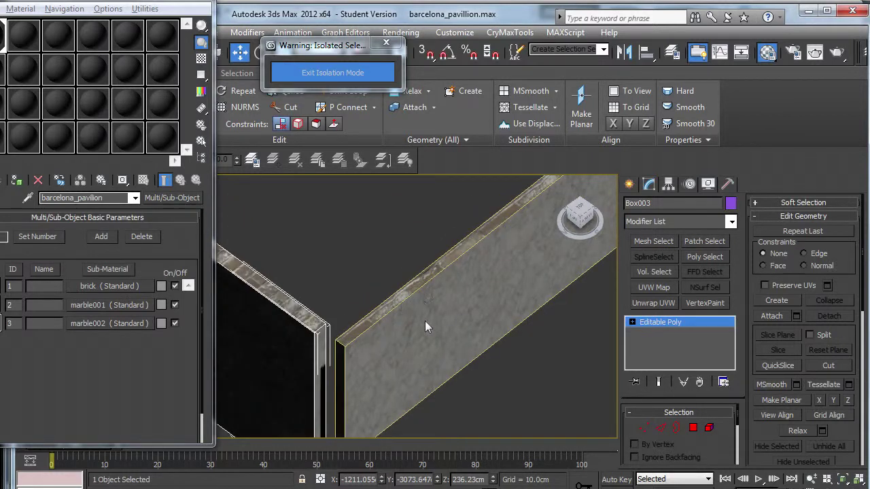
pyautogui.scroll(-4, 425, 321)
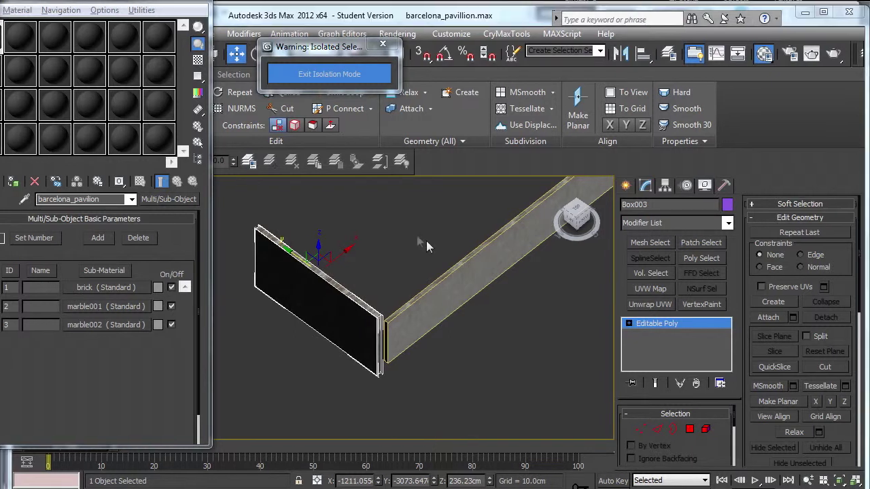
pyautogui.scroll(2, 353, 291)
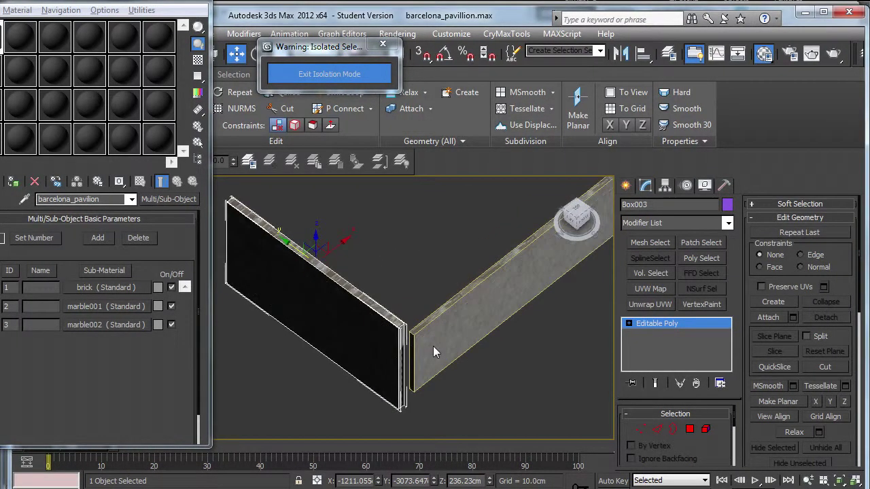
pyautogui.click(506, 260)
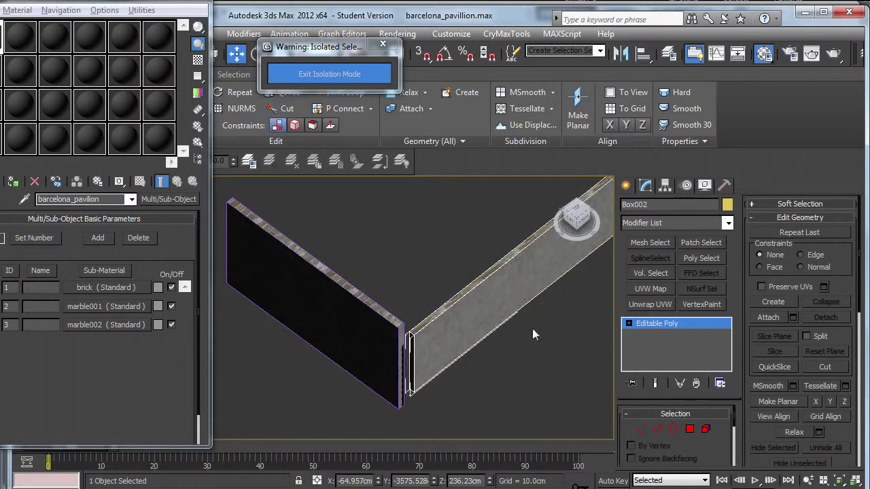
pyautogui.press('z')
pyautogui.scroll(-2, 448, 382)
pyautogui.moveTo(434, 294); pyautogui.dragTo(322, 413, button='middle')
# - Assign material ID 1 to the whole element of the end wall Box001
pyautogui.click(471, 242)
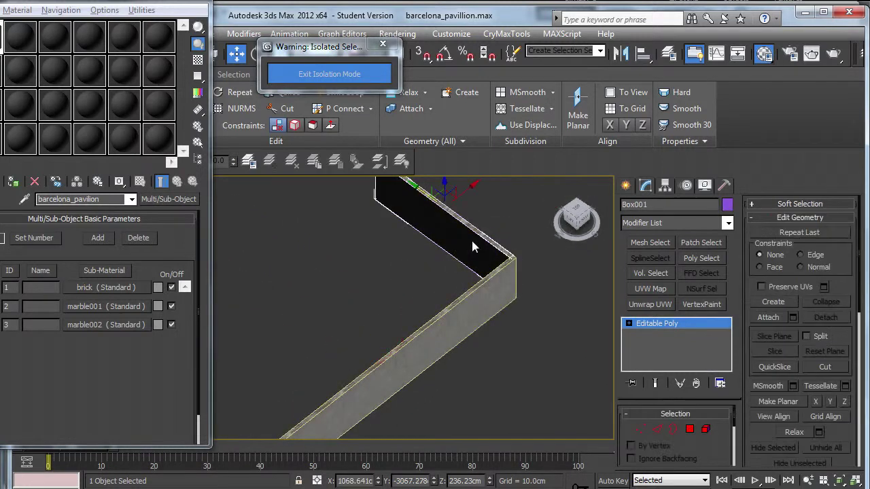
pyautogui.click(708, 431)
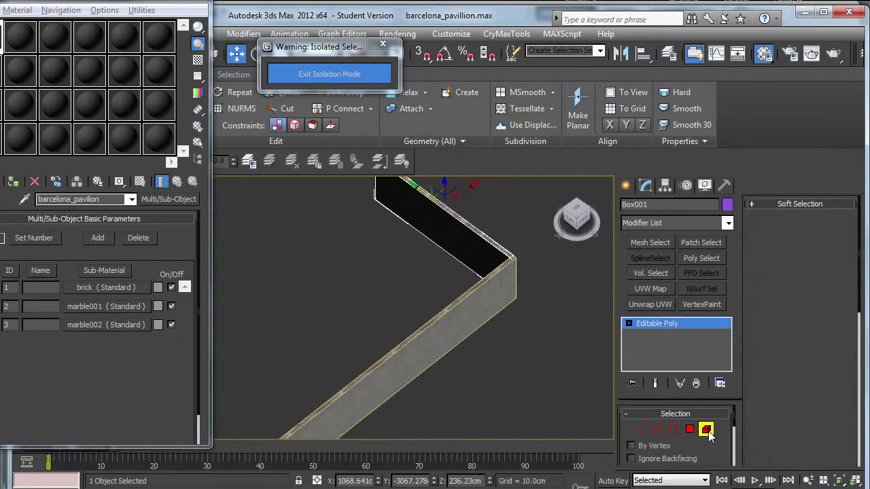
pyautogui.click(471, 246)
pyautogui.keyDown('alt'); pyautogui.moveTo(481, 252); pyautogui.dragTo(287, 331, button='middle'); pyautogui.keyUp('alt')
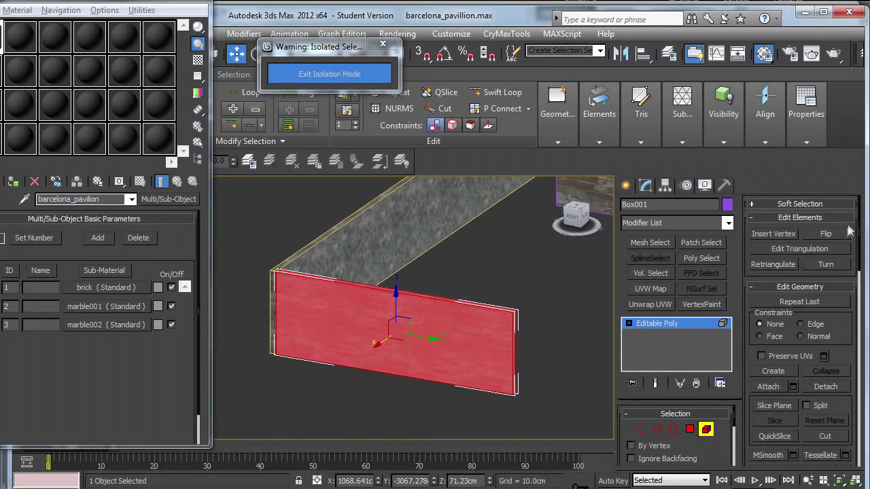
pyautogui.moveTo(859, 230); pyautogui.dragTo(857, 325)
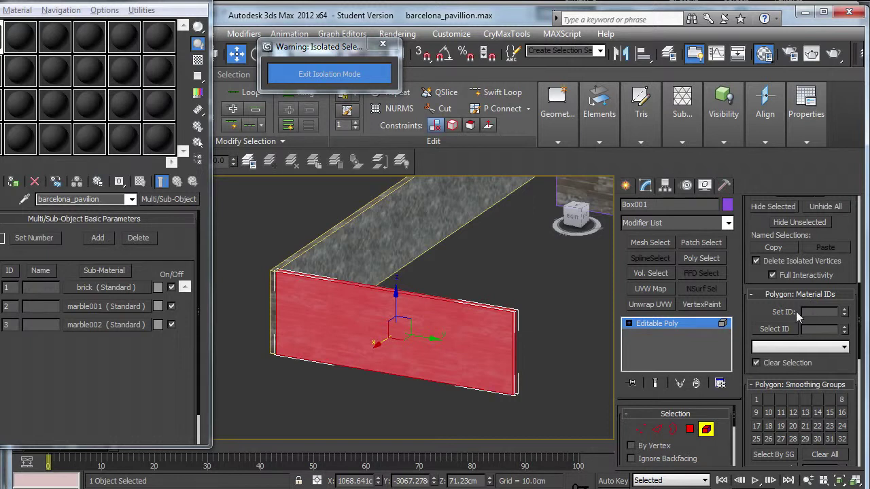
pyautogui.moveTo(109, 2); pyautogui.dragTo(144, 14)
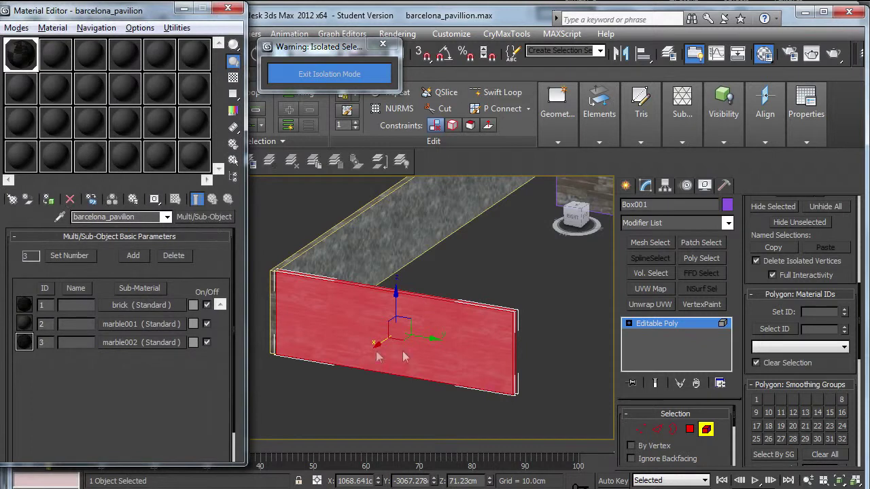
pyautogui.scroll(4, 412, 339)
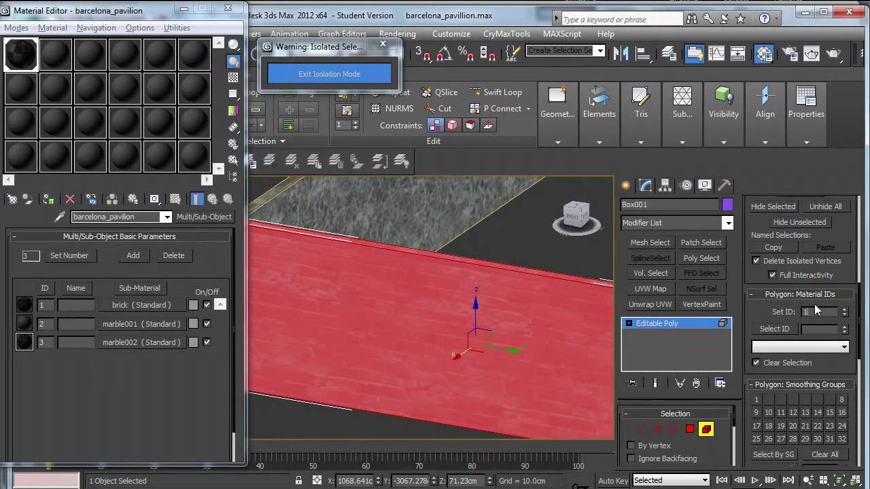
pyautogui.press('Return')
# - Clear all smoothing groups on the Box001 wall element and auto smooth it with a threshold of 45
pyautogui.keyDown('alt'); pyautogui.moveTo(526, 334); pyautogui.dragTo(548, 352, button='middle'); pyautogui.keyUp('alt')
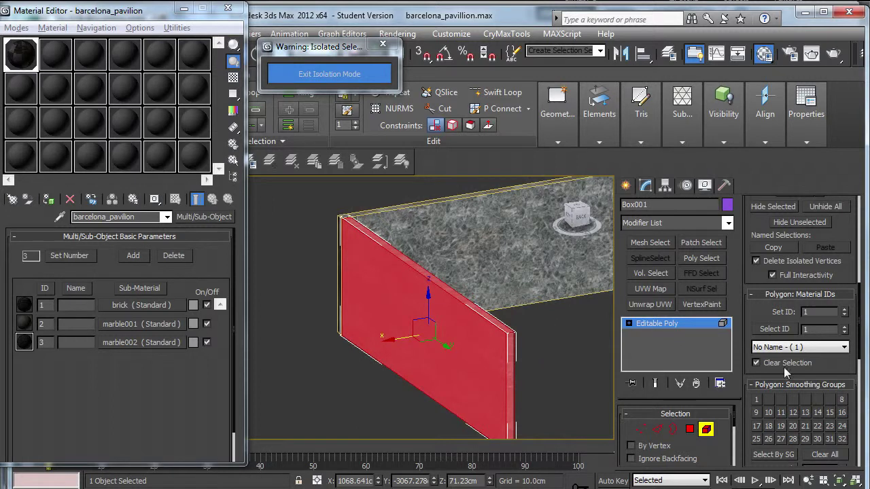
pyautogui.moveTo(485, 305); pyautogui.dragTo(488, 317, button='middle')
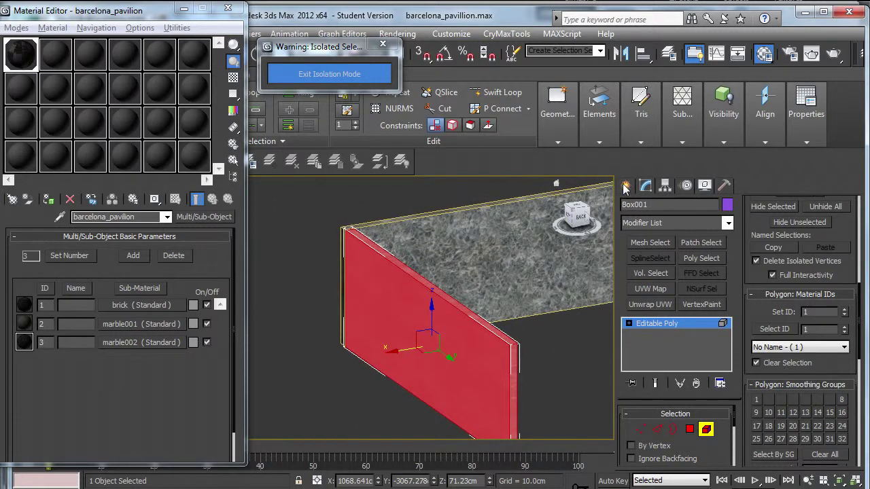
pyautogui.scroll(-3, 829, 388)
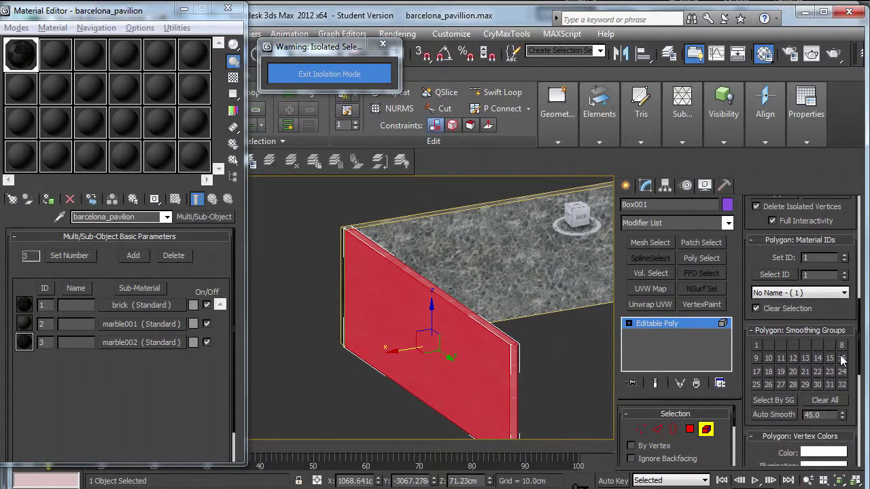
pyautogui.click(820, 398)
pyautogui.click(772, 415)
pyautogui.click(706, 429)
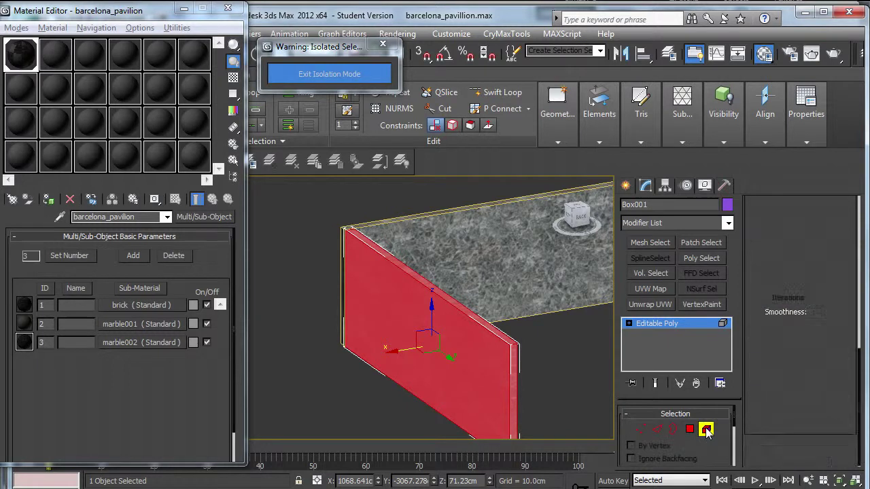
# - Assign material ID 2 to the whole element of the long wall Box002
pyautogui.moveTo(485, 329); pyautogui.dragTo(484, 341, button='middle')
pyautogui.scroll(-3, 483, 335)
pyautogui.click(485, 294)
pyautogui.keyDown('alt'); pyautogui.moveTo(408, 320); pyautogui.dragTo(354, 327, button='middle'); pyautogui.keyUp('alt')
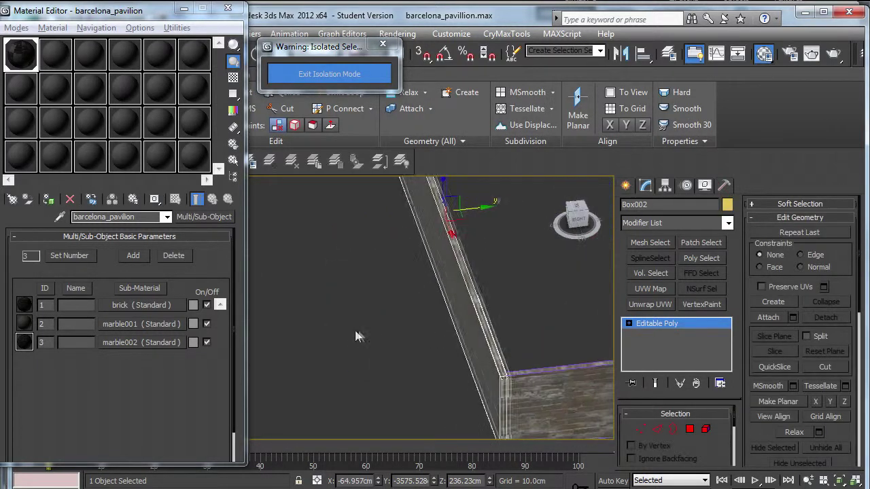
pyautogui.click(705, 428)
pyautogui.click(481, 360)
pyautogui.keyDown('alt'); pyautogui.moveTo(482, 363); pyautogui.dragTo(500, 351, button='middle'); pyautogui.keyUp('alt')
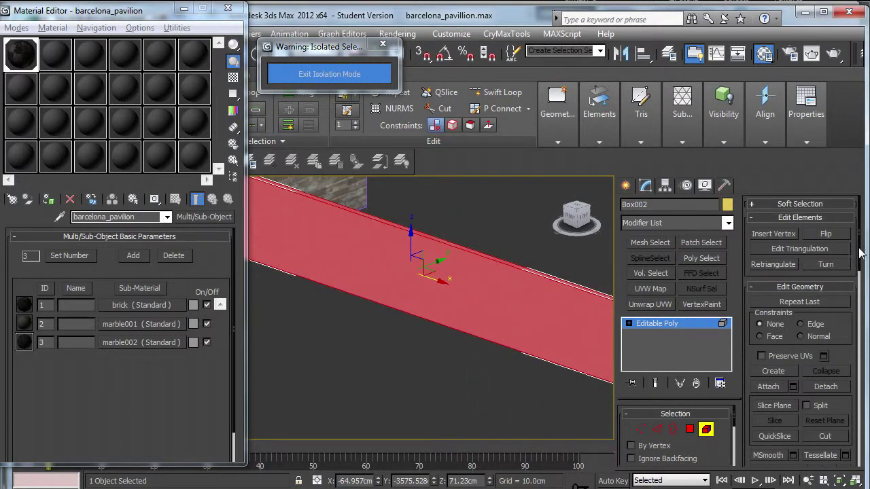
pyautogui.scroll(-10, 815, 328)
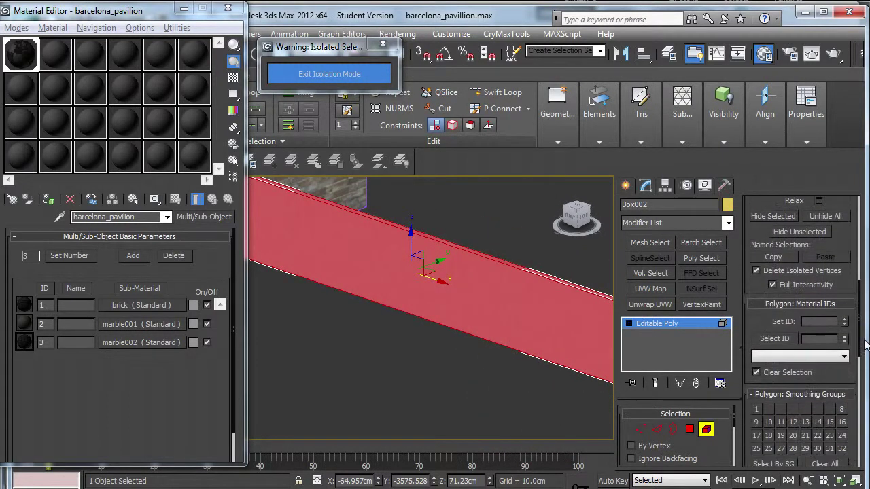
pyautogui.click(819, 321)
pyautogui.write('2')
pyautogui.press('Return')
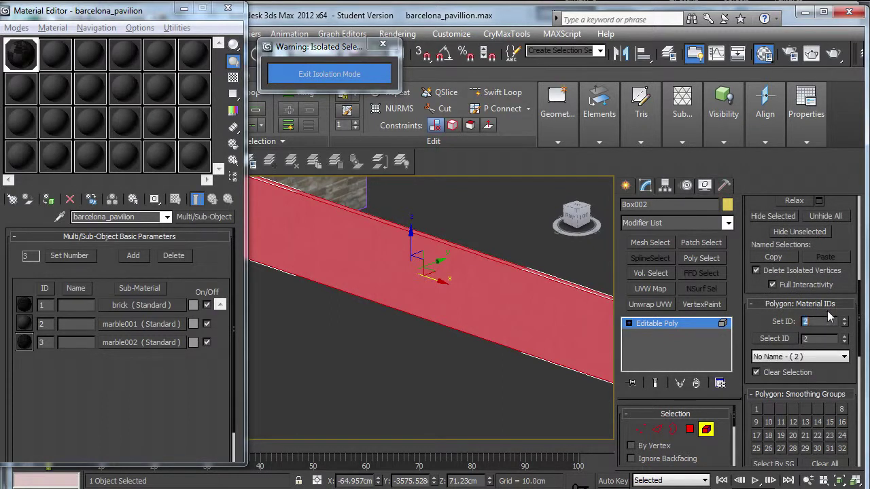
# - Clear all smoothing groups on the Box002 wall element and auto smooth it with a threshold of 45
pyautogui.keyDown('alt'); pyautogui.moveTo(513, 320); pyautogui.dragTo(479, 332, button='middle'); pyautogui.keyUp('alt')
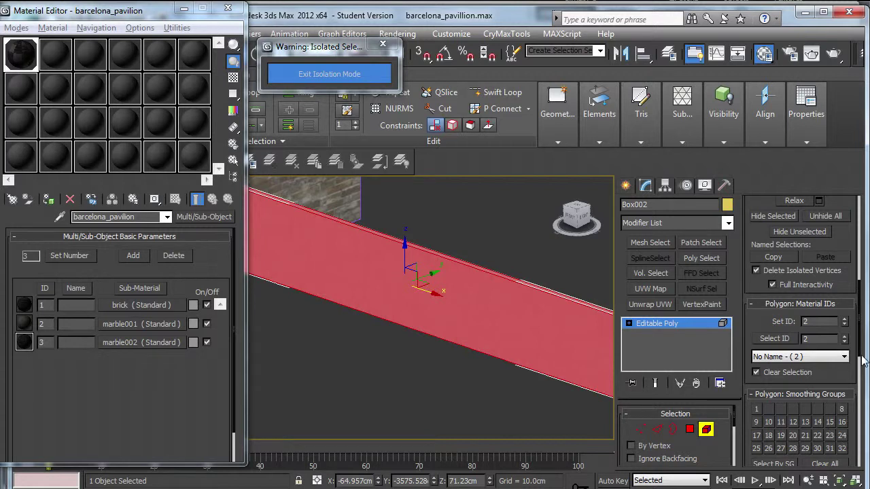
pyautogui.scroll(-5, 830, 367)
pyautogui.click(824, 344)
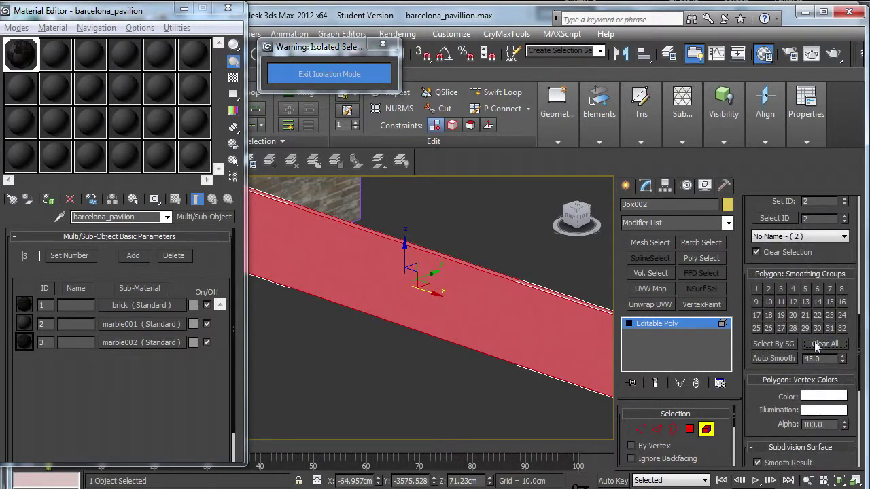
pyautogui.keyDown('alt'); pyautogui.moveTo(488, 328); pyautogui.dragTo(547, 397, button='middle'); pyautogui.keyUp('alt')
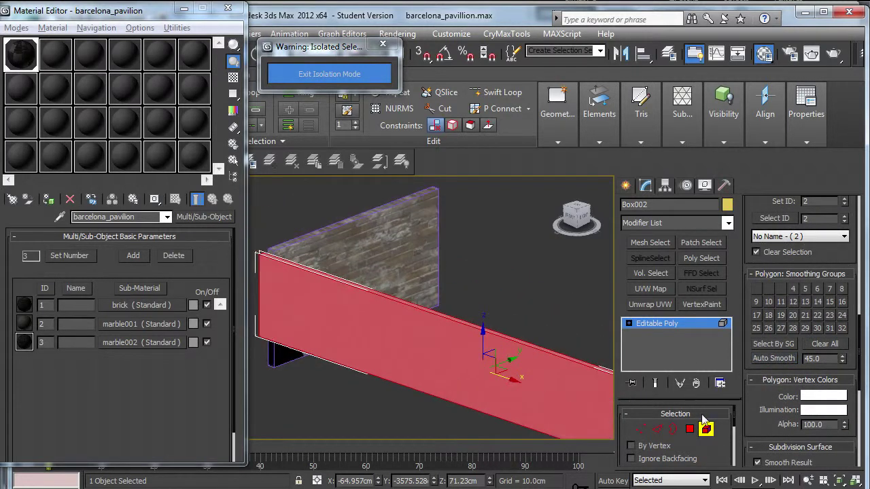
pyautogui.click(706, 430)
# - Assign material ID 3 to the whole element of the other end wall, Box003
pyautogui.moveTo(403, 318); pyautogui.dragTo(497, 363, button='middle')
pyautogui.click(493, 322)
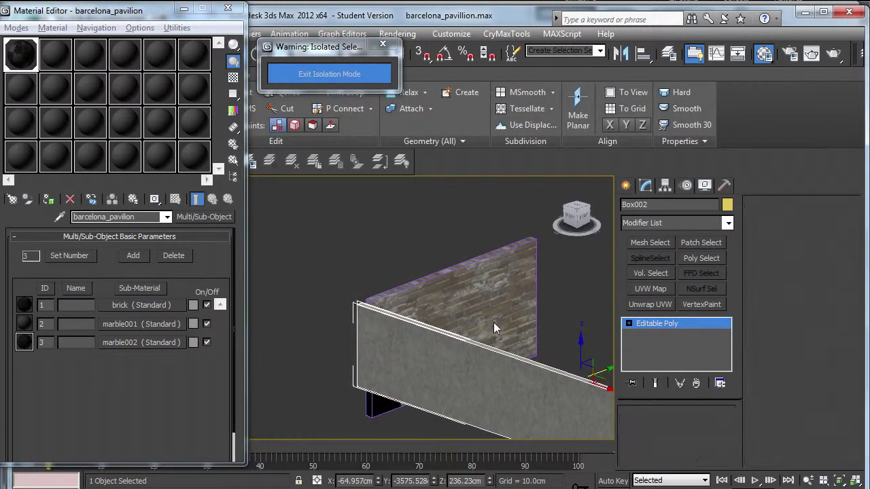
pyautogui.click(706, 429)
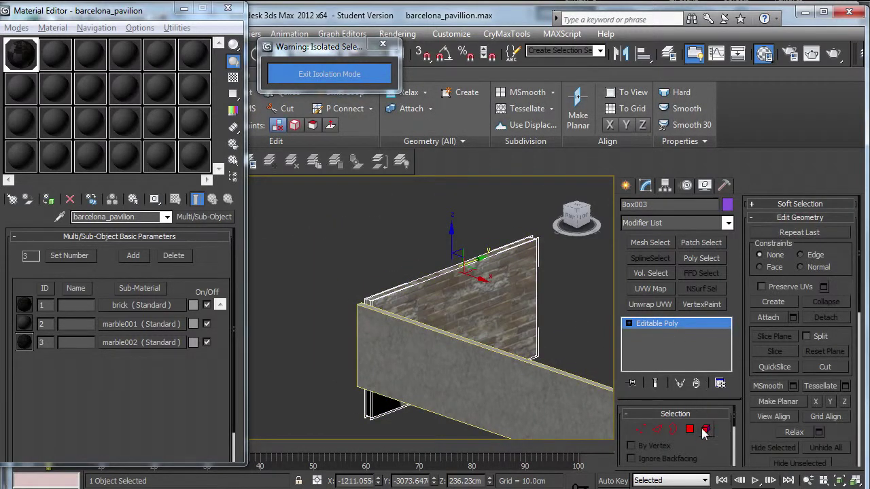
pyautogui.moveTo(861, 231); pyautogui.dragTo(861, 318)
pyautogui.click(809, 318)
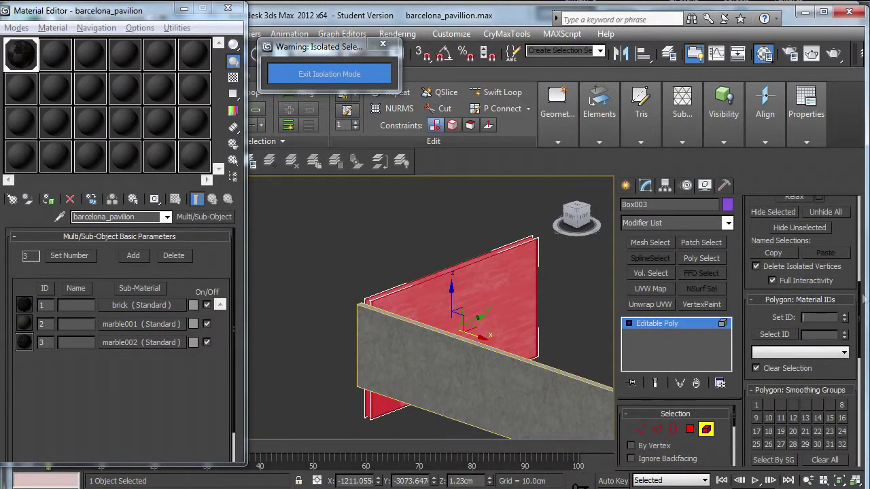
pyautogui.write('3')
pyautogui.press('Return')
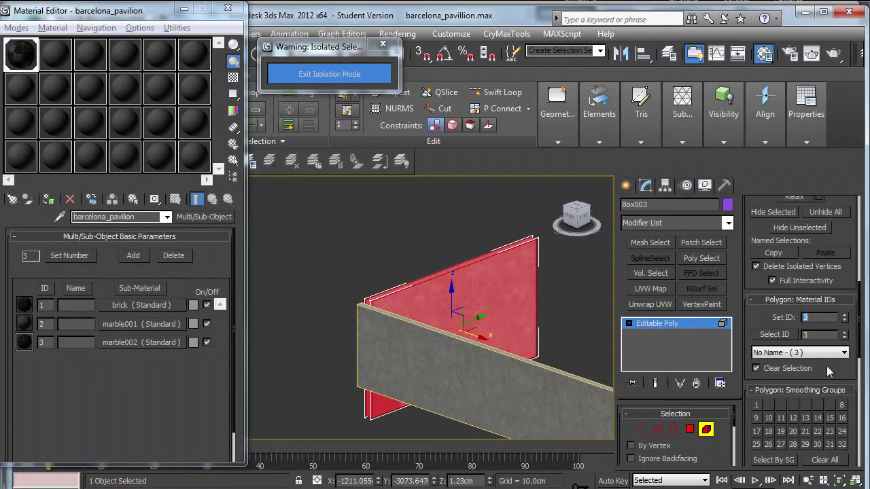
# - Clear all smoothing groups on the Box003 wall element and auto smooth it with a threshold of 45
pyautogui.scroll(-3, 826, 365)
pyautogui.click(783, 424)
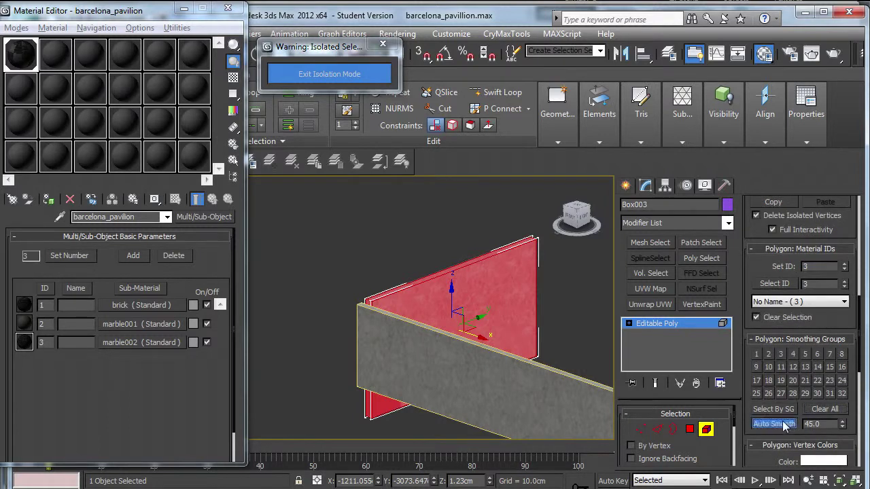
pyautogui.click(705, 429)
# - Create a small Dummy helper between the two end walls and name it barcelona_pavilion
pyautogui.keyDown('alt'); pyautogui.moveTo(444, 338); pyautogui.dragTo(537, 374, button='middle'); pyautogui.keyUp('alt')
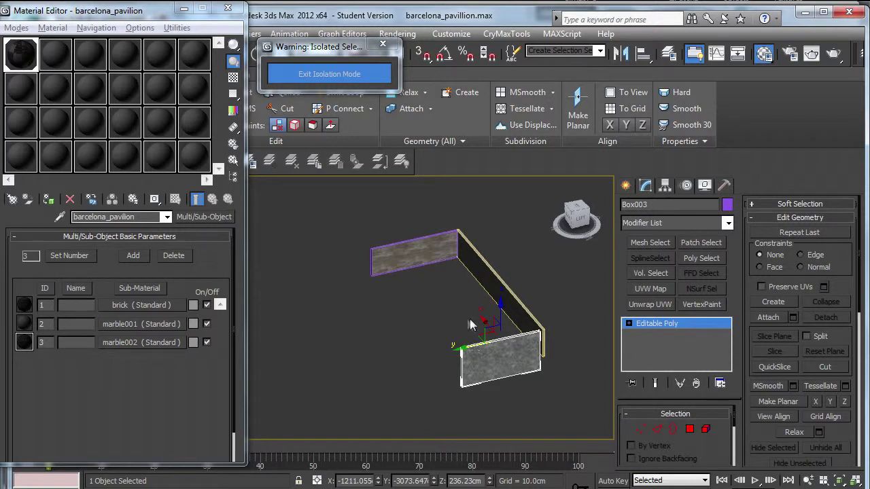
pyautogui.keyDown('alt'); pyautogui.moveTo(469, 334); pyautogui.dragTo(520, 334, button='middle'); pyautogui.keyUp('alt')
pyautogui.keyDown('alt'); pyautogui.moveTo(406, 326); pyautogui.dragTo(412, 378, button='middle'); pyautogui.keyUp('alt')
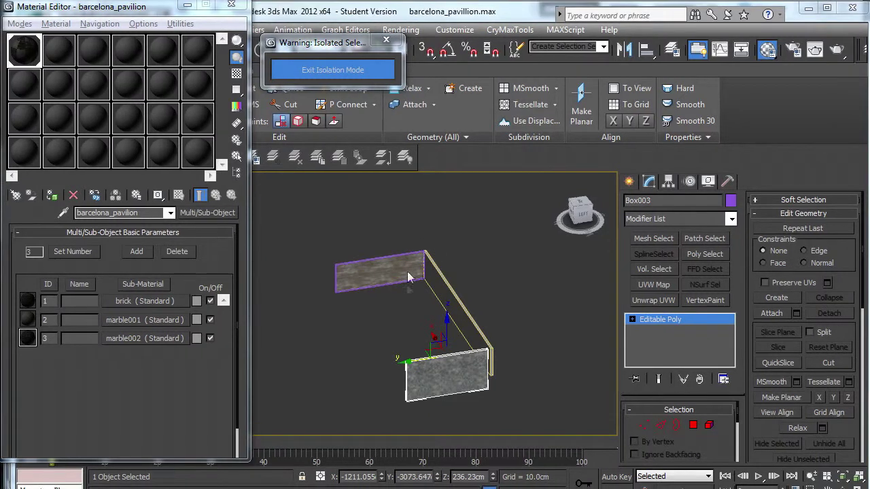
pyautogui.moveTo(595, 228)
pyautogui.click(630, 180)
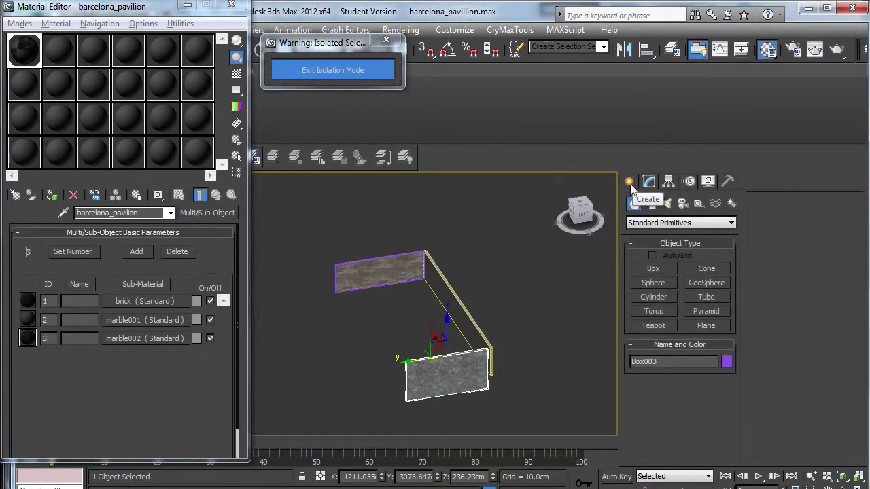
pyautogui.click(698, 205)
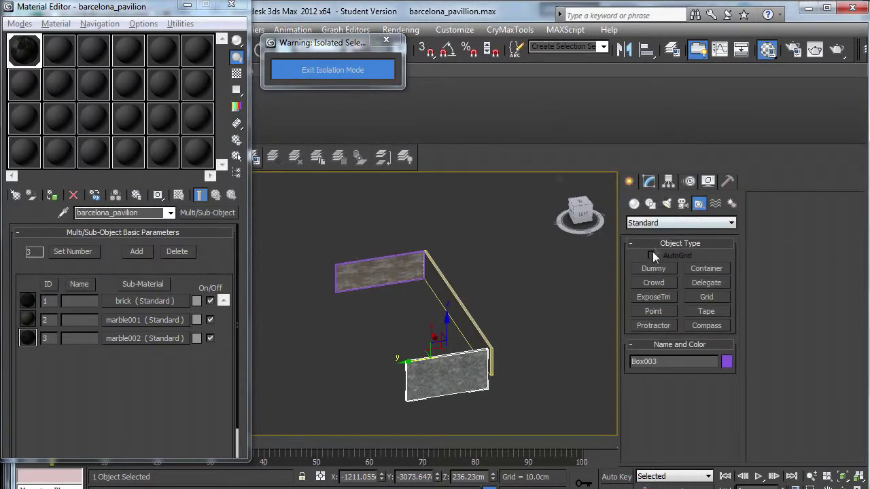
pyautogui.click(650, 268)
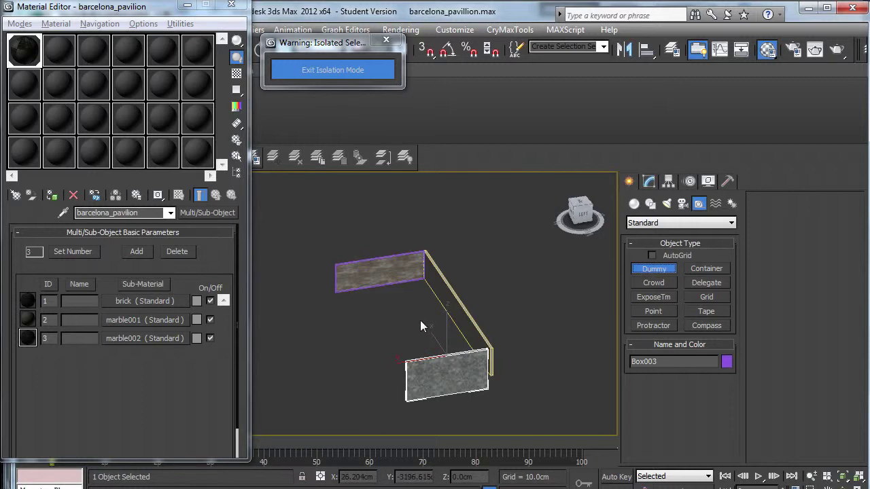
pyautogui.moveTo(386, 322); pyautogui.dragTo(393, 333)
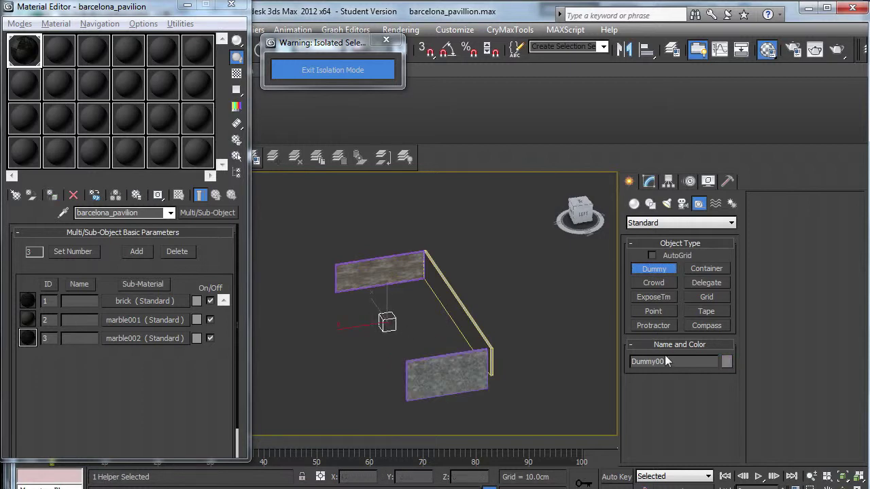
pyautogui.doubleClick(713, 361)
pyautogui.write('barcelona_pavilion')
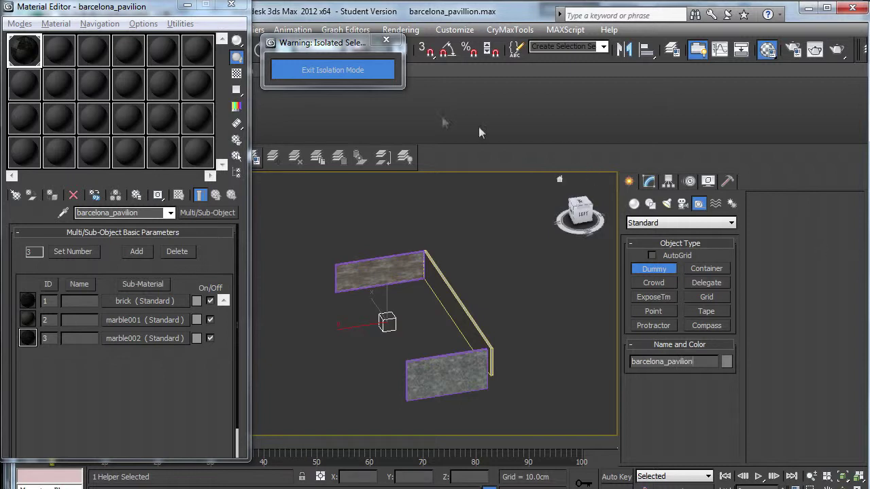
# - Close the Material Editor and move the barcelona_pavilion dummy to the origin at X 0, Y 0, Z 0
pyautogui.moveTo(162, 12); pyautogui.dragTo(145, 53)
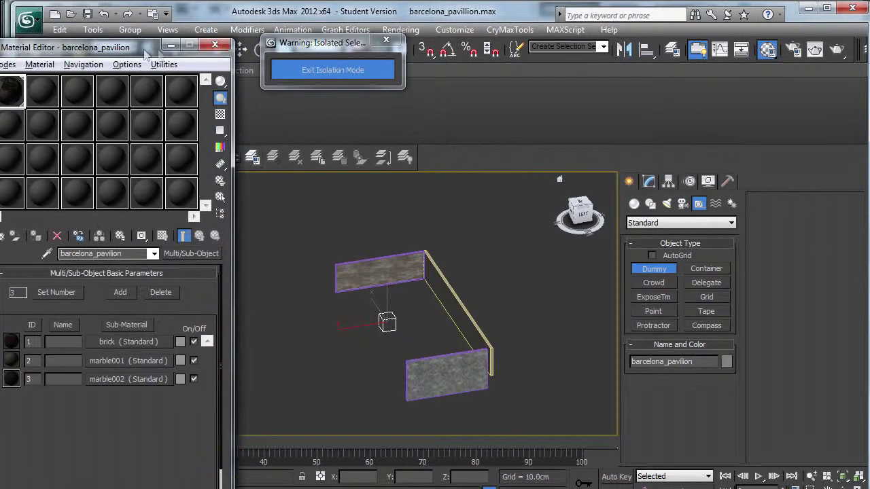
pyautogui.click(215, 45)
pyautogui.click(239, 49)
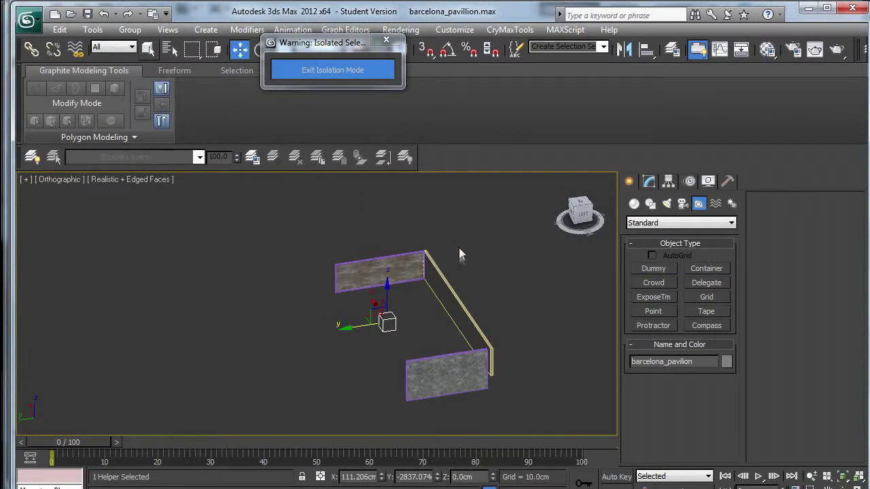
pyautogui.click(355, 477)
pyautogui.write('0')
pyautogui.press('Tab')
pyautogui.write('0')
pyautogui.press('Tab')
pyautogui.write('0')
pyautogui.press('Tab')
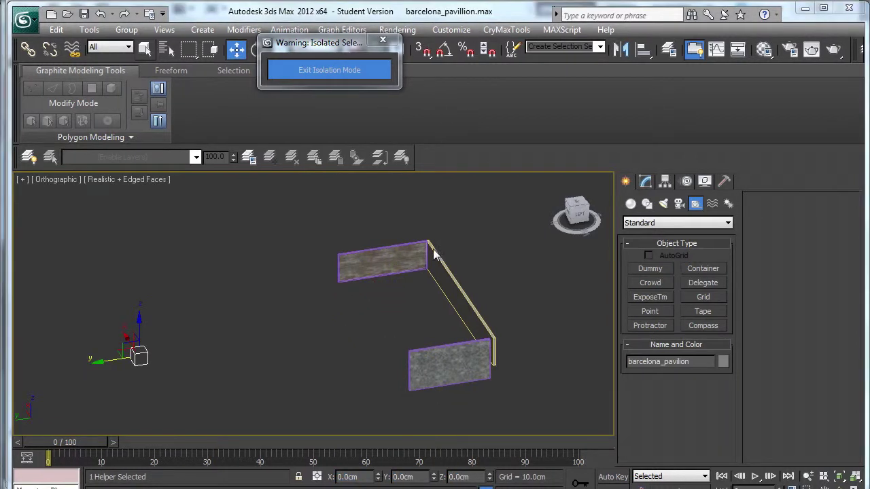
# - Link the three walls to the barcelona_pavilion dummy as their parent and return to the Move tool
pyautogui.click(399, 271)
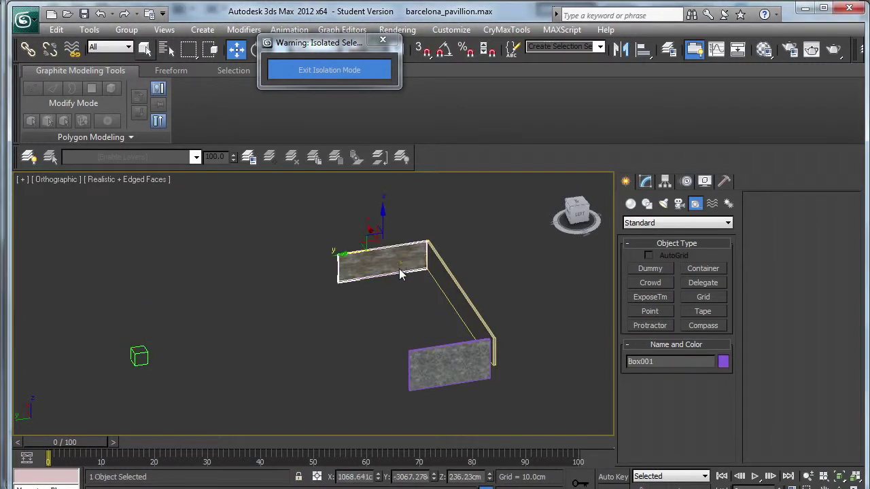
pyautogui.keyDown('ctrl'); pyautogui.click(463, 292); pyautogui.keyUp('ctrl')
pyautogui.keyDown('ctrl'); pyautogui.click(459, 346); pyautogui.keyUp('ctrl')
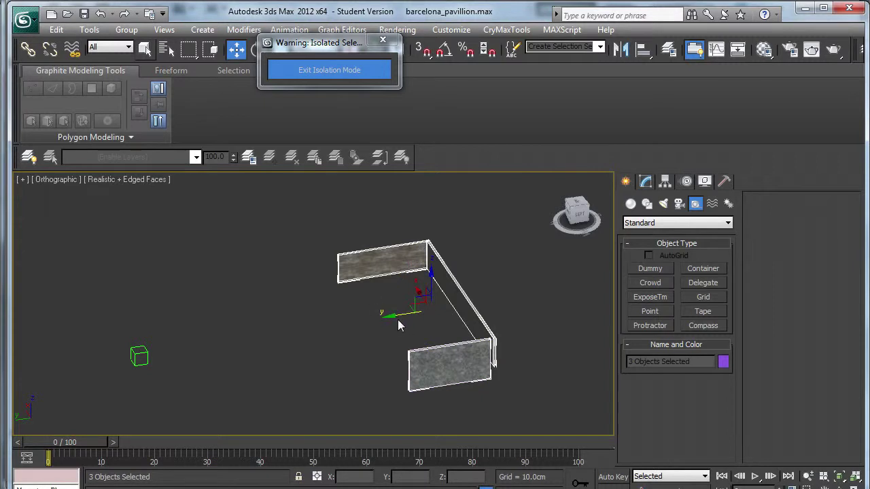
pyautogui.click(30, 52)
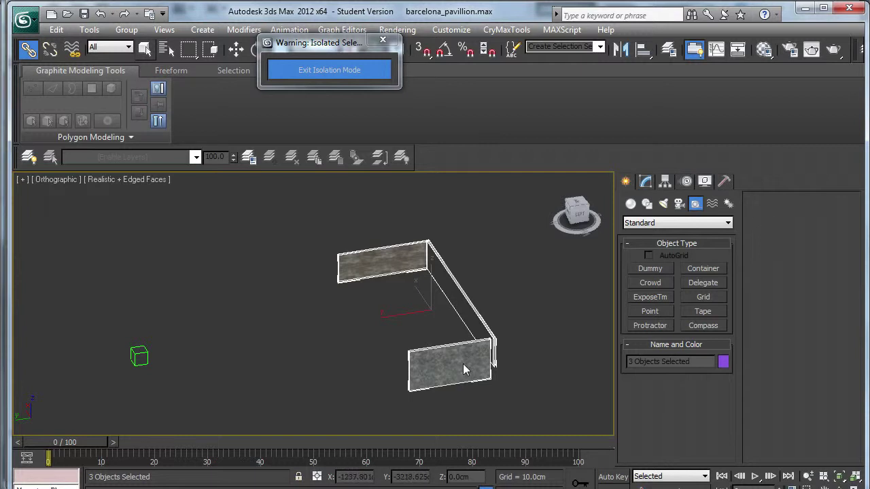
pyautogui.moveTo(463, 363); pyautogui.dragTo(144, 360)
pyautogui.moveTo(144, 360); pyautogui.dragTo(144, 360)
pyautogui.click(165, 53)
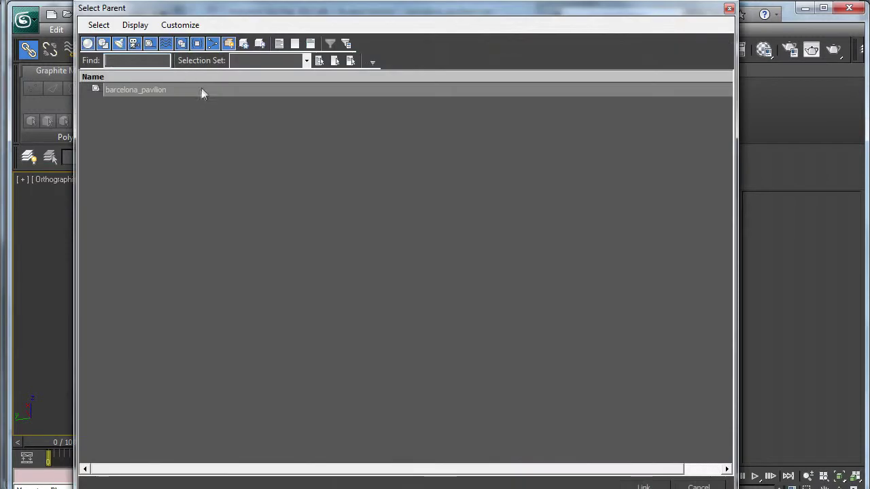
pyautogui.click(114, 93)
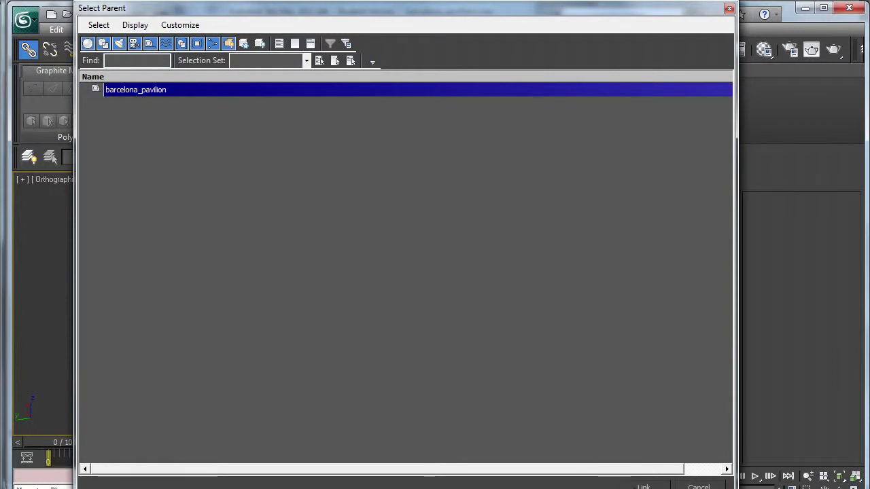
pyautogui.click(644, 487)
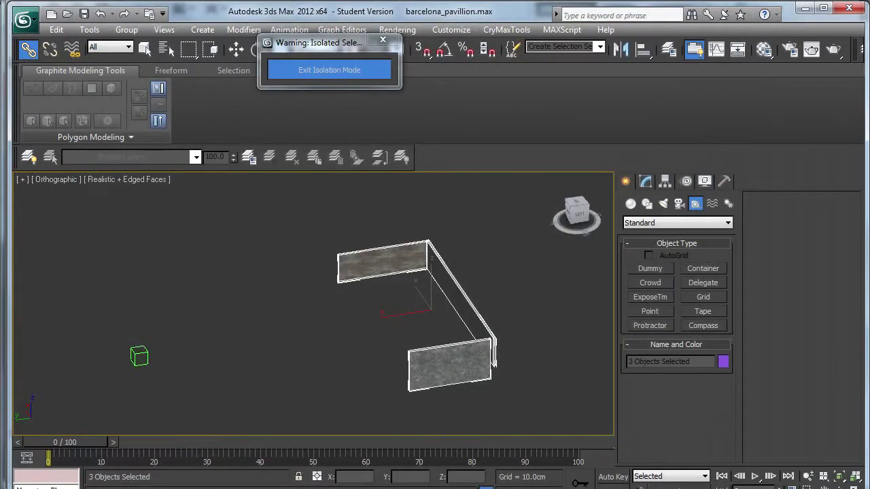
pyautogui.click(237, 50)
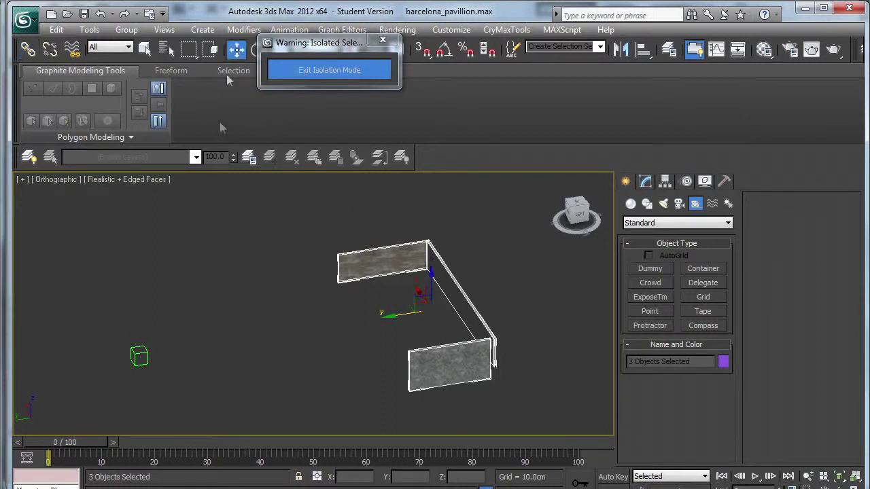
# - Select the barcelona_pavilion dummy, move it slightly to test the wall links, and undo that move
pyautogui.click(140, 365)
pyautogui.moveTo(112, 362)
pyautogui.mouseDown()
pyautogui.moveTo(136, 365)
pyautogui.moveTo(121, 356)
pyautogui.mouseUp()
pyautogui.hotkey('ctrl', 'z')
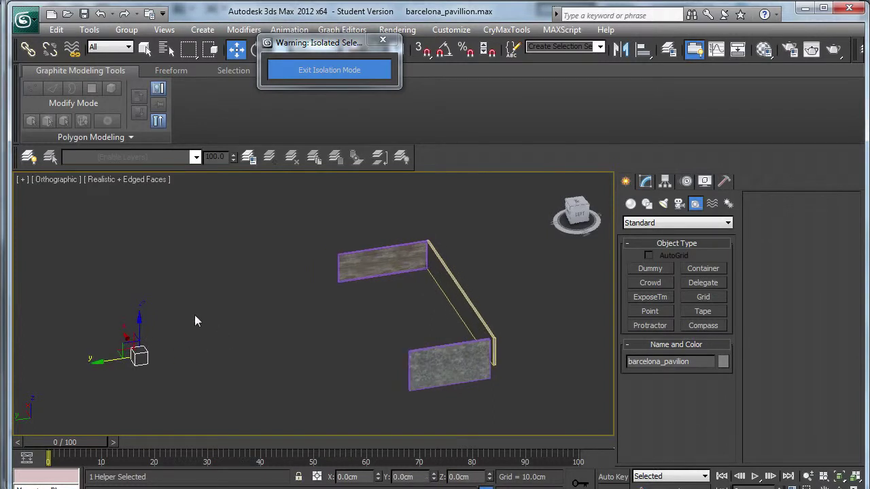
# - Open the Material Editor and copy the Multi/Sub-Object material's name, barcelona_pavilion
pyautogui.press('m')
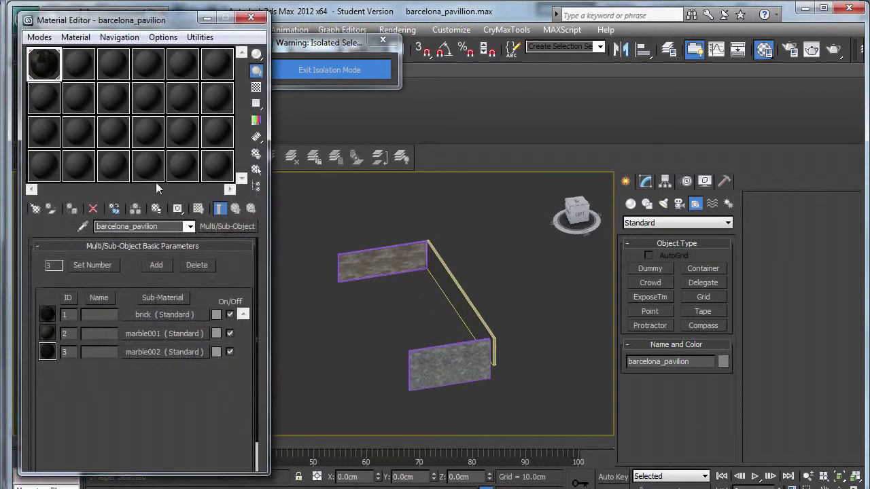
pyautogui.doubleClick(102, 227)
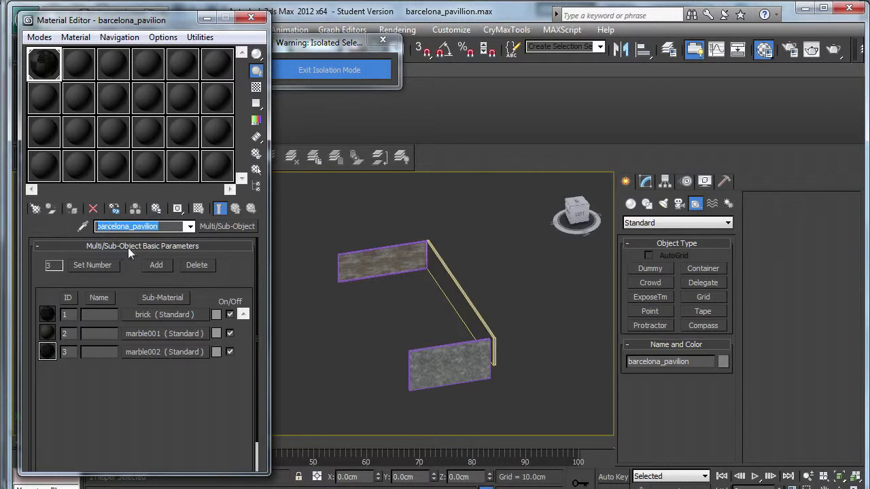
pyautogui.click(191, 226)
pyautogui.click(180, 241)
pyautogui.moveTo(165, 227); pyautogui.dragTo(57, 213)
# - Create a material with the CryENGINE3 Exporter and save it as barcelona_pavilion in the Objects/barcelona_pavillion folder
pyautogui.click(724, 185)
pyautogui.click(677, 398)
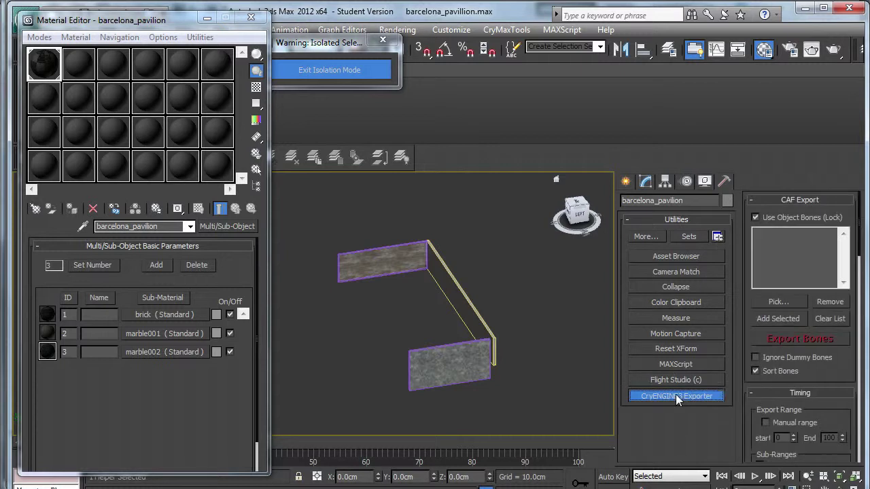
pyautogui.moveTo(860, 234); pyautogui.dragTo(860, 288)
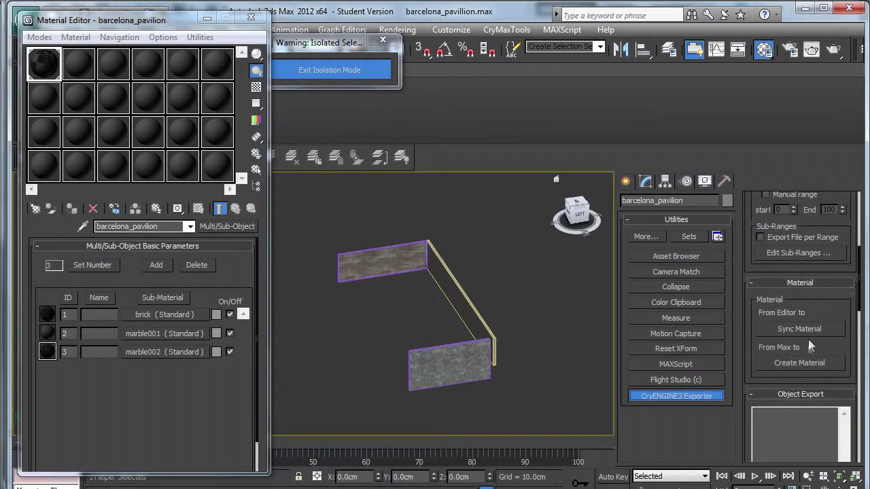
pyautogui.click(777, 362)
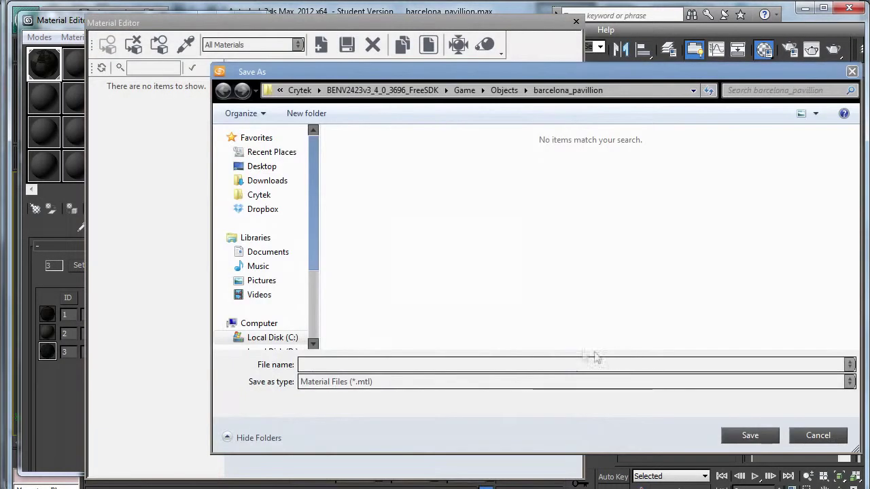
pyautogui.click(503, 91)
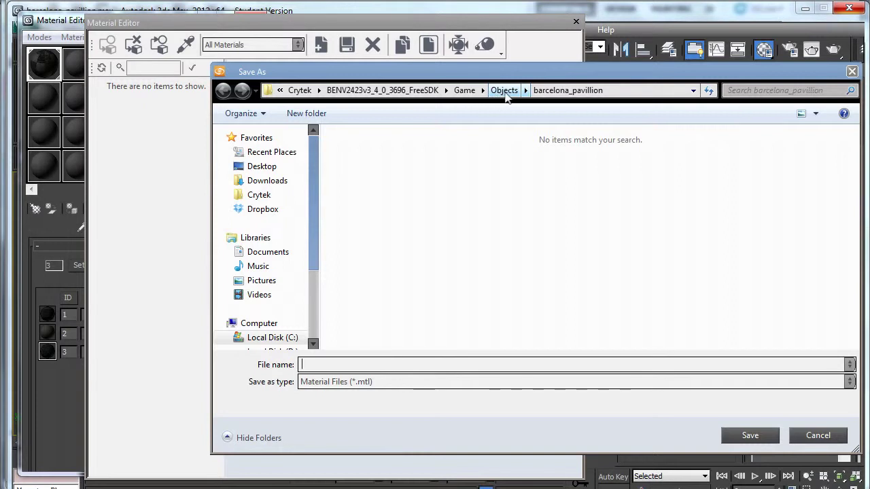
pyautogui.doubleClick(367, 153)
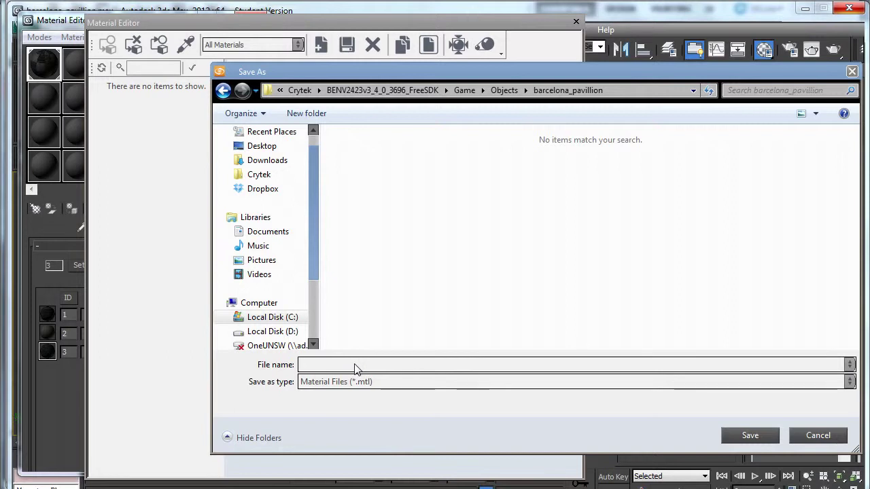
pyautogui.write('barcelona_pavillion')
pyautogui.click(746, 438)
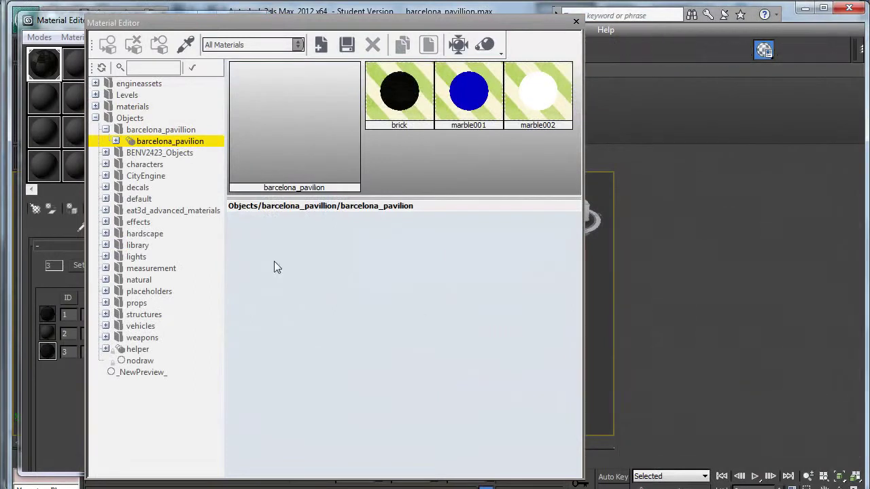
# - Examine the brick, marble001 and marble002 sub-materials of the created barcelona_pavilion material, and close the CryENGINE Material Editor
pyautogui.click(115, 141)
pyautogui.click(158, 154)
pyautogui.click(163, 165)
pyautogui.click(164, 176)
pyautogui.click(162, 152)
pyautogui.click(164, 165)
pyautogui.click(168, 176)
pyautogui.click(167, 142)
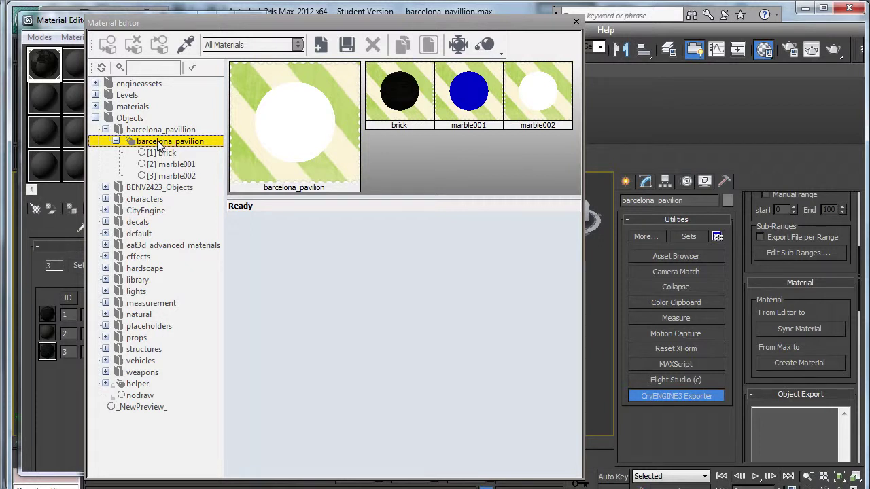
pyautogui.click(574, 25)
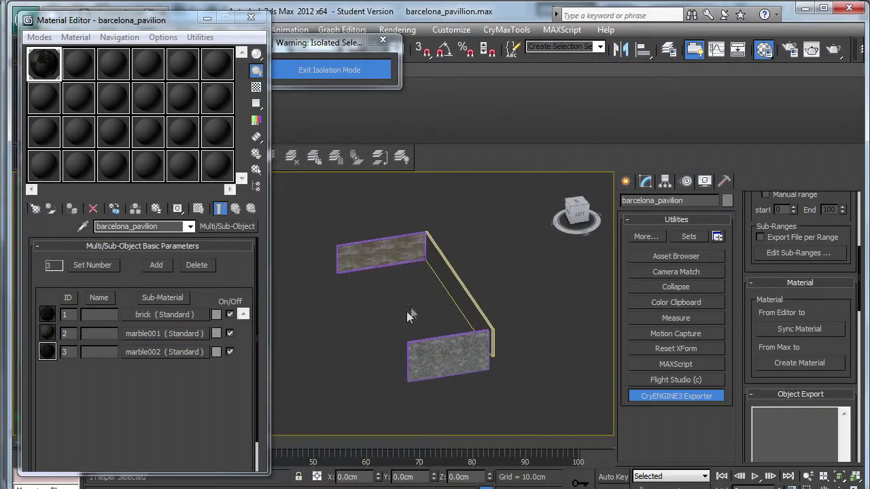
# - Add the selected barcelona_pavilion dummy to the exporter's Object Export list
pyautogui.scroll(-5, 406, 315)
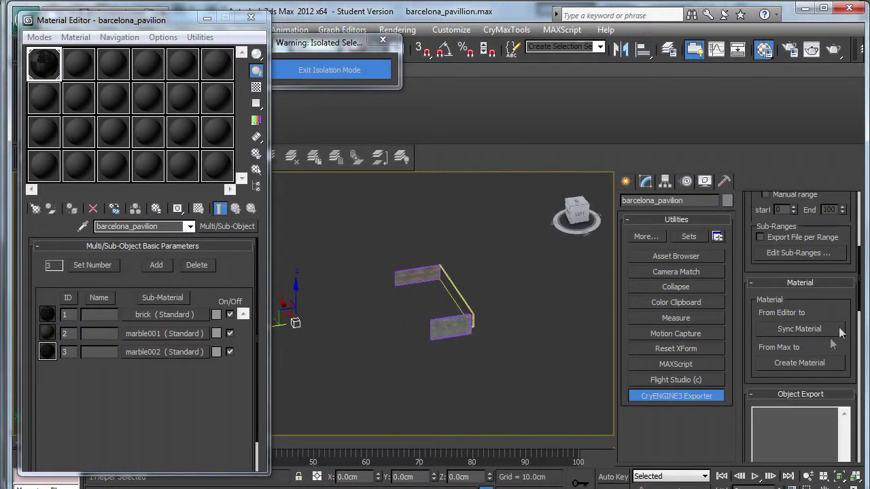
pyautogui.moveTo(854, 344); pyautogui.dragTo(849, 210)
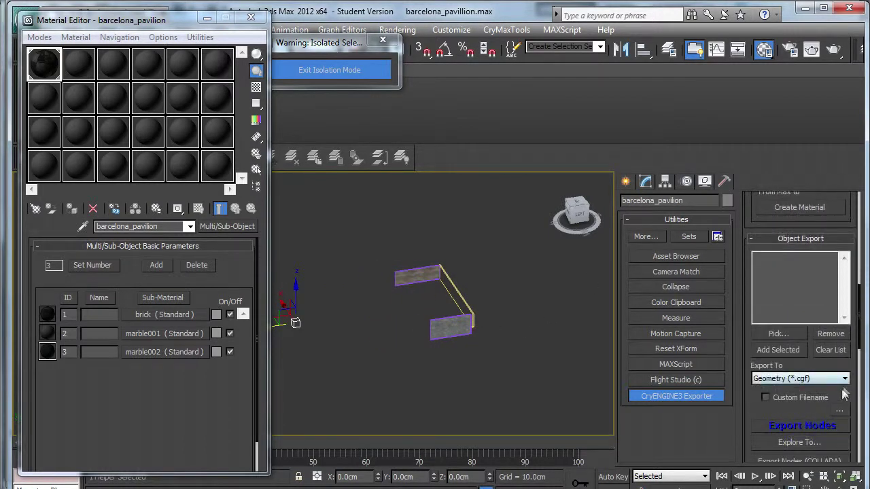
pyautogui.moveTo(858, 340); pyautogui.dragTo(860, 375)
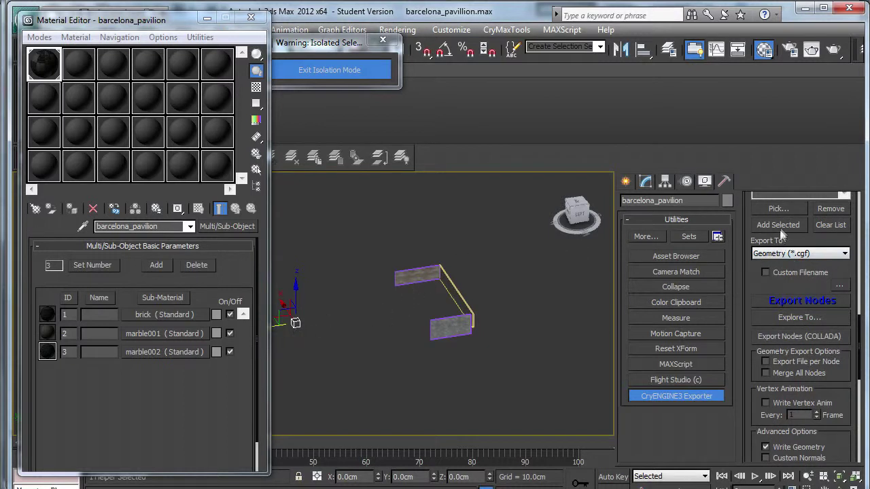
pyautogui.moveTo(860, 330); pyautogui.dragTo(859, 318)
pyautogui.click(778, 271)
pyautogui.scroll(3, 860, 328)
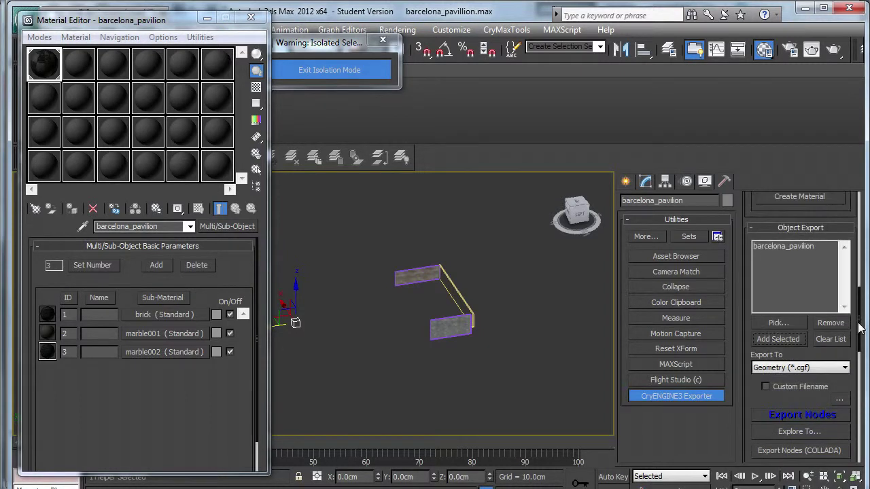
# - Enable Export File per Node and export the nodes as Geometry (*.cgf)
pyautogui.scroll(-5, 860, 327)
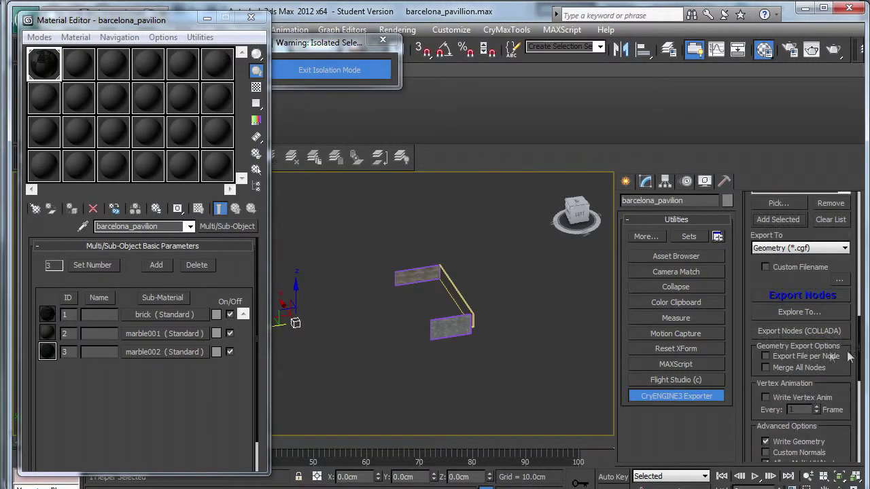
pyautogui.click(766, 355)
pyautogui.moveTo(472, 332); pyautogui.dragTo(475, 332, button='middle')
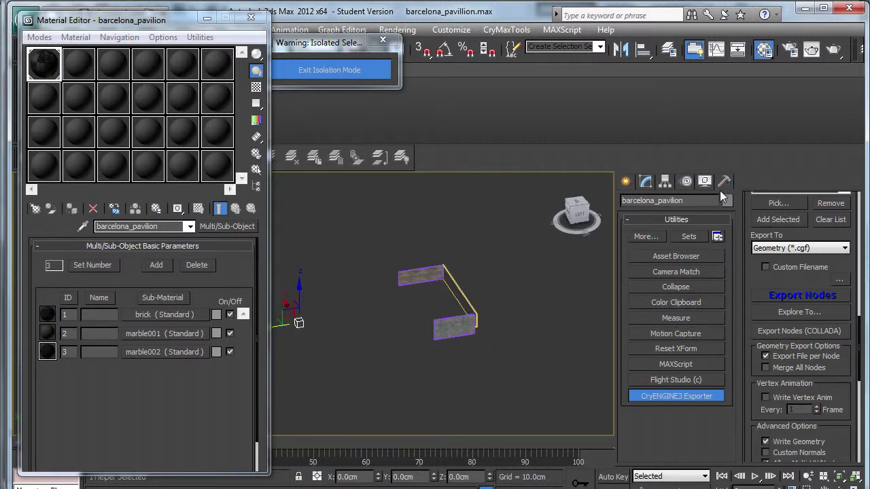
pyautogui.moveTo(859, 326); pyautogui.dragTo(859, 339)
pyautogui.click(805, 245)
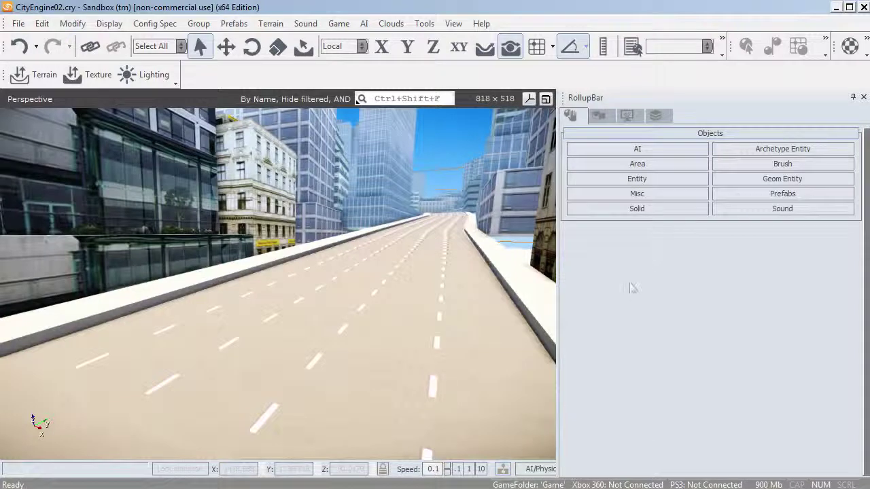
# - In the CryENGINE Sandbox editor, open the Brush object browser and reload its file list
pyautogui.click(745, 168)
pyautogui.moveTo(865, 235); pyautogui.dragTo(860, 319)
pyautogui.click(833, 384)
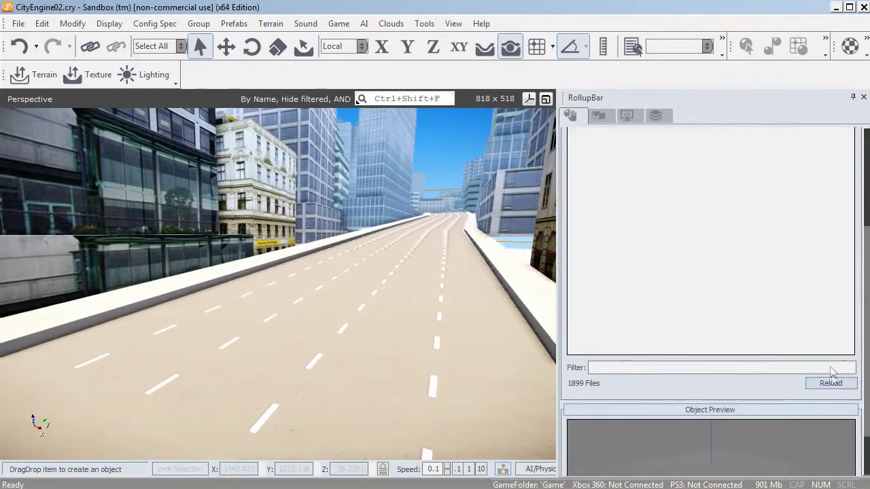
# - Place the barcelona_pavilion brush from the objects/barcelona_pavillion folder onto the road in the level
pyautogui.scroll(3, 751, 351)
pyautogui.click(574, 144)
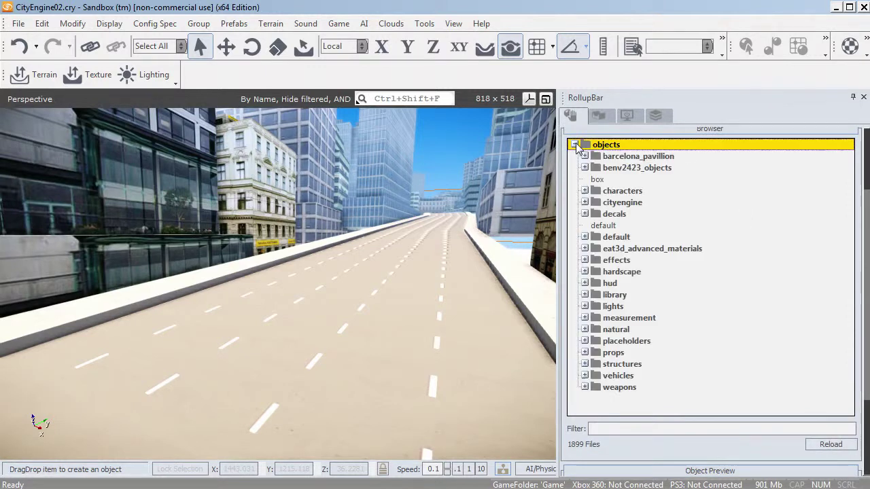
pyautogui.click(585, 156)
pyautogui.moveTo(605, 167); pyautogui.dragTo(380, 251)
pyautogui.press('s')
pyautogui.moveTo(370, 266); pyautogui.dragTo(367, 262, button='right')
# - Open the placed brush's material, select its brick sub-material, and enlarge the Material Editor window to show the texture maps
pyautogui.click(646, 195)
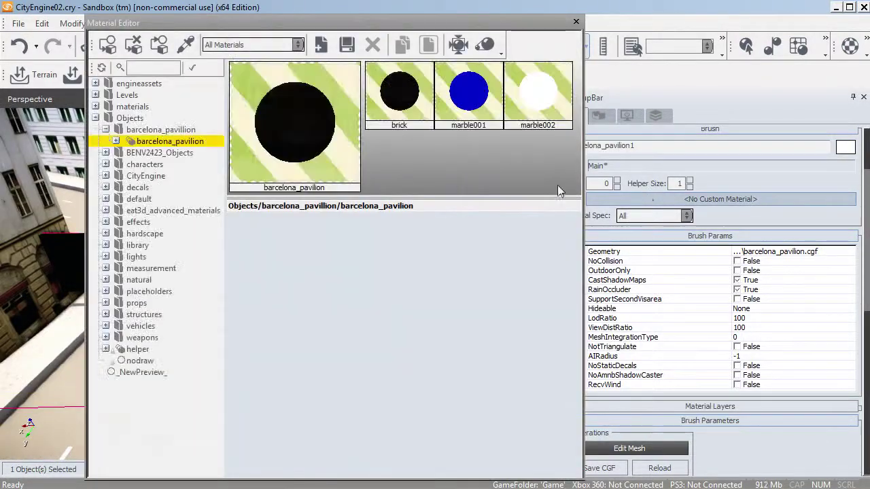
pyautogui.click(116, 141)
pyautogui.click(155, 153)
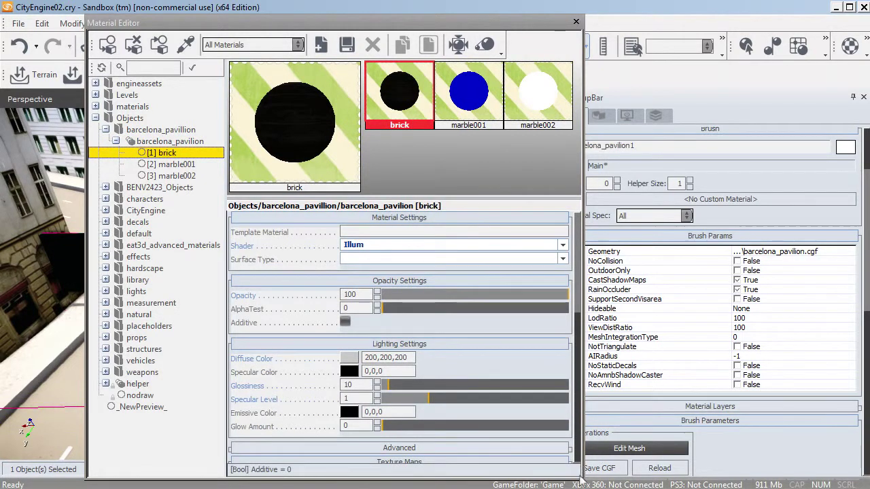
pyautogui.moveTo(584, 480); pyautogui.dragTo(868, 449)
pyautogui.moveTo(710, 235); pyautogui.dragTo(647, 233)
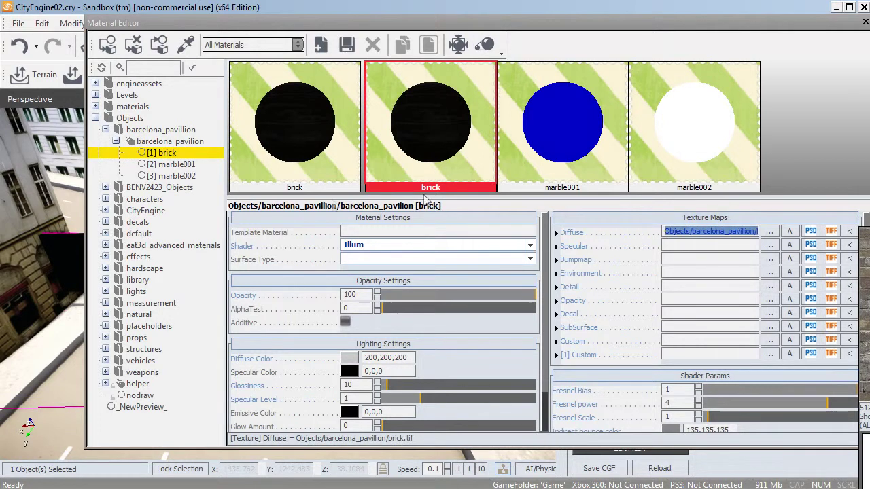
# - Set the brick sub-material's surface type to concrete and its diffuse colour to 187,187,187
pyautogui.click(372, 258)
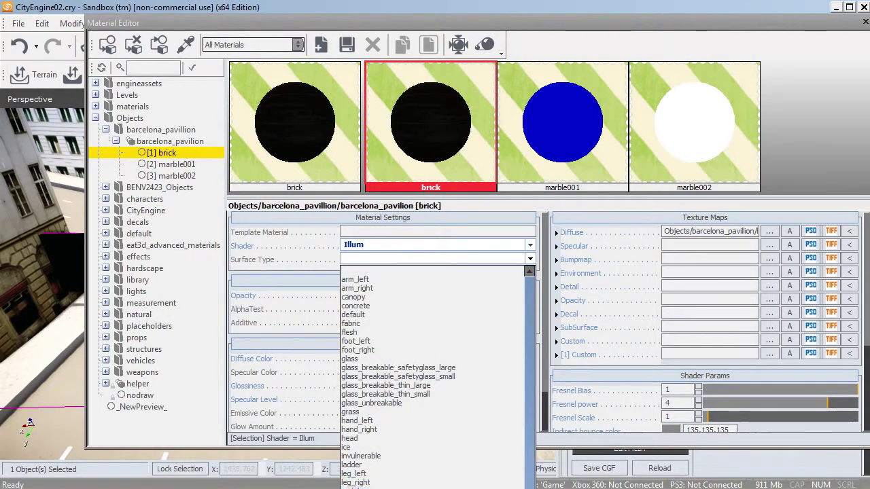
pyautogui.click(357, 306)
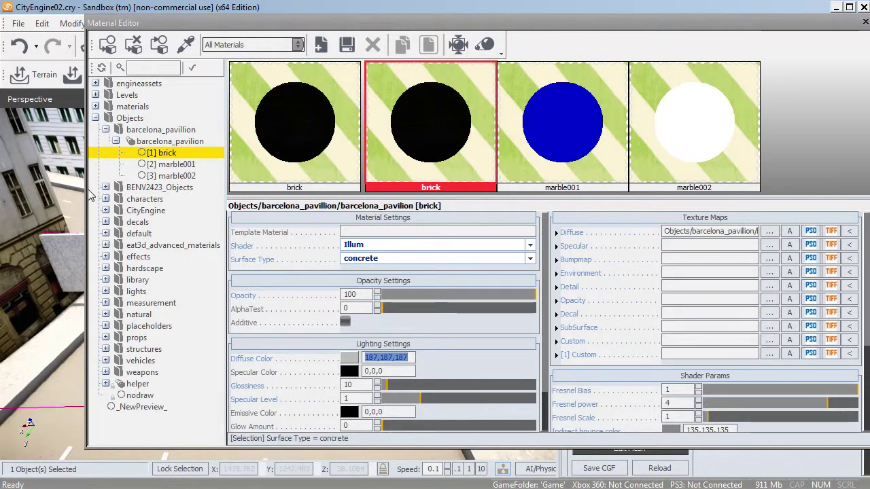
pyautogui.moveTo(87, 195); pyautogui.dragTo(368, 199)
pyautogui.scroll(5, 198, 336)
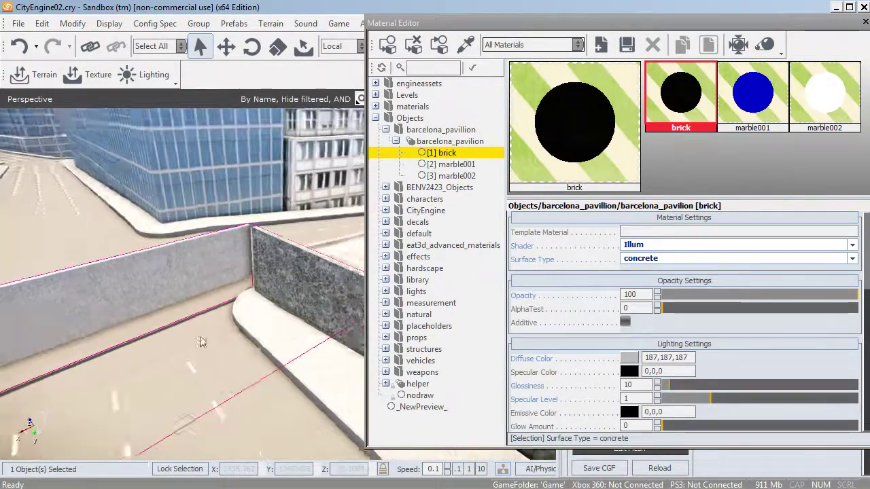
# - Widen the Material Editor window to enlarge the sub-material previews while keeping the placed walls in view
pyautogui.moveTo(198, 336); pyautogui.dragTo(198, 335, button='right')
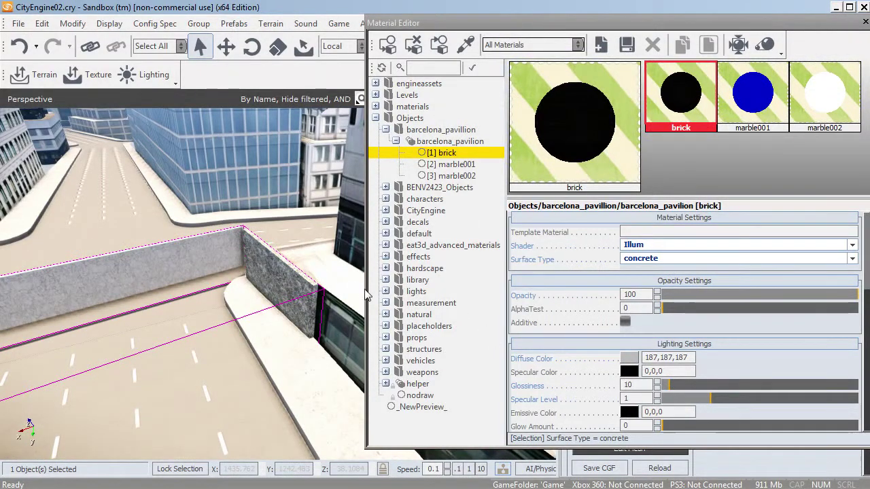
pyautogui.moveTo(367, 294); pyautogui.dragTo(242, 296)
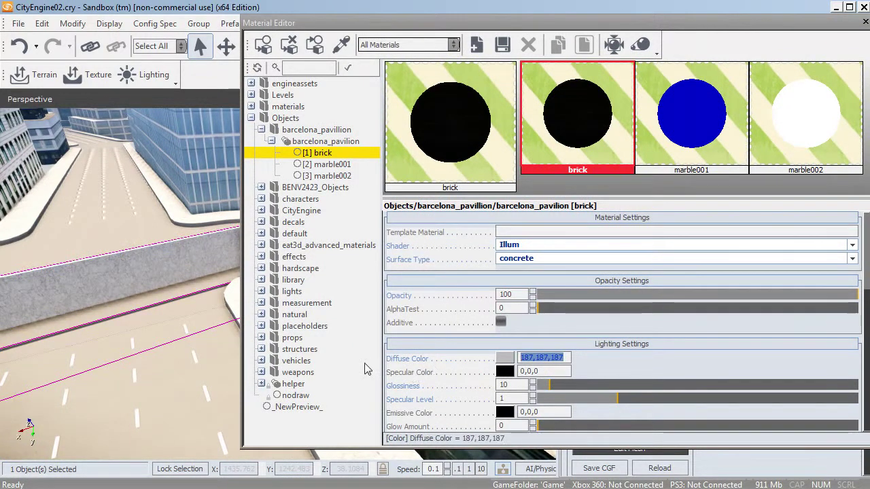
pyautogui.moveTo(164, 328)
pyautogui.mouseDown(button='right')
pyautogui.moveTo(154, 332)
pyautogui.moveTo(163, 330)
pyautogui.mouseUp(button='right')
# - Set the marble001 sub-material's surface type to rock and its diffuse colour to 187,187,187
pyautogui.click(735, 133)
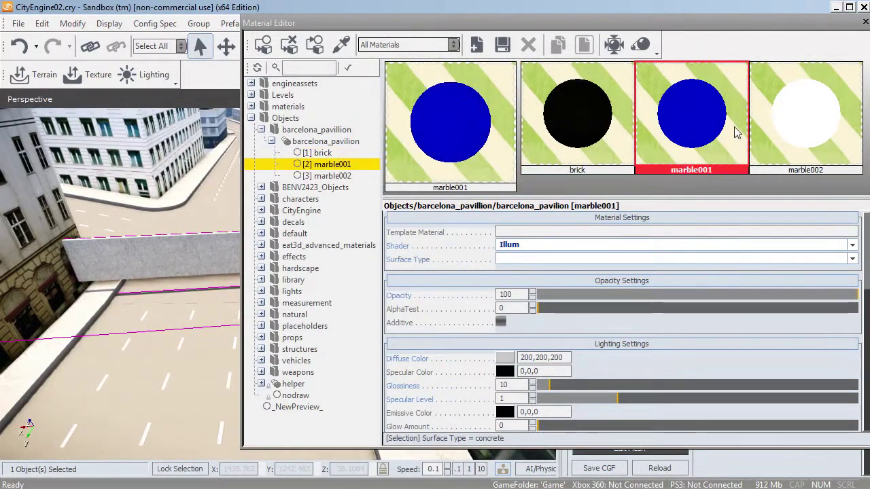
pyautogui.click(603, 260)
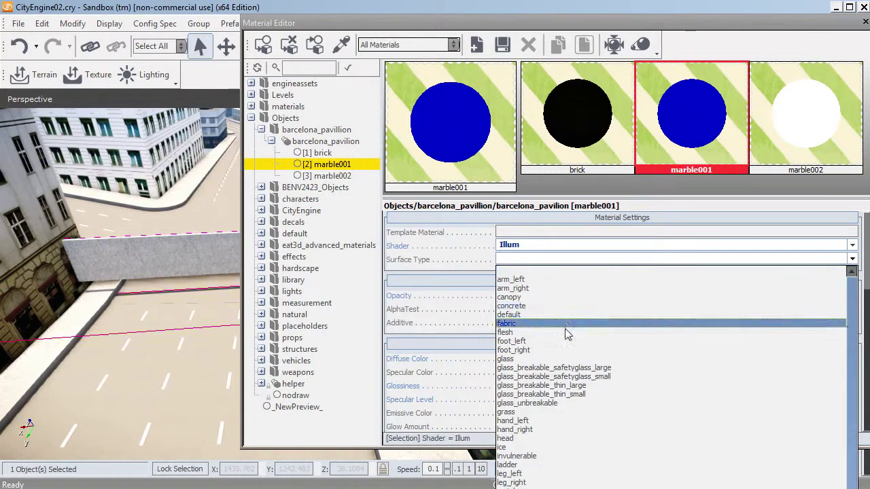
pyautogui.scroll(-3, 511, 479)
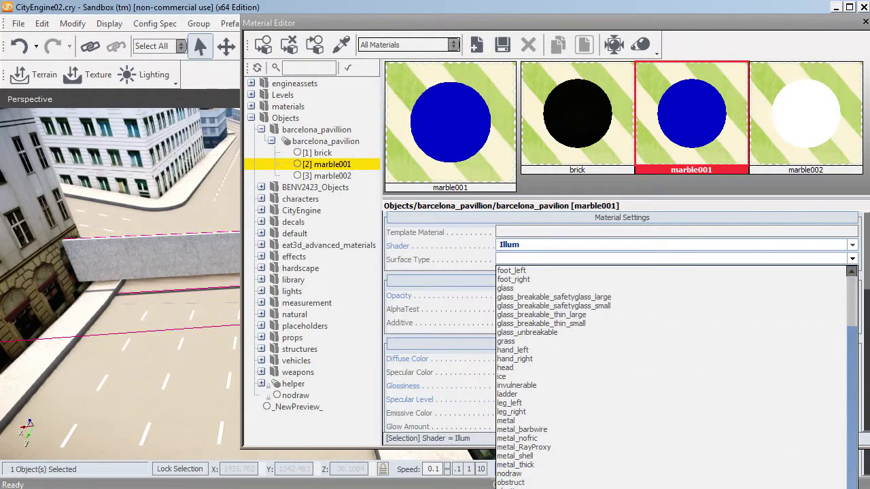
pyautogui.click(537, 486)
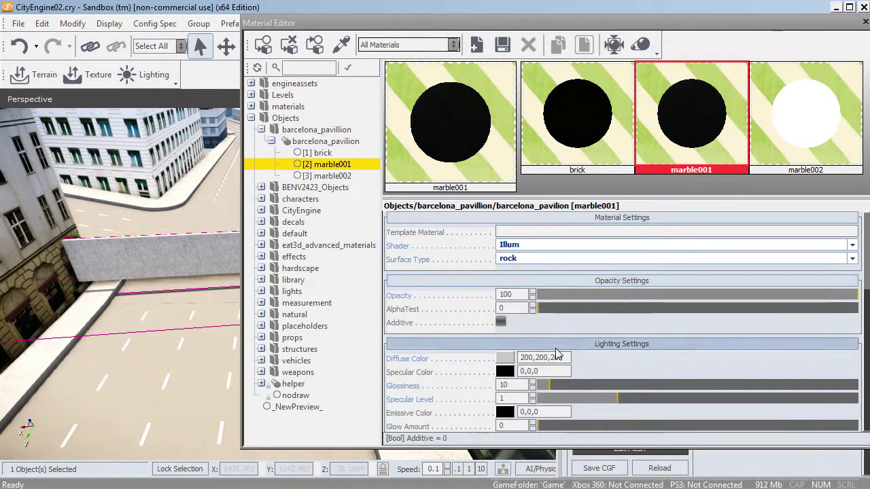
pyautogui.moveTo(569, 360); pyautogui.dragTo(426, 353)
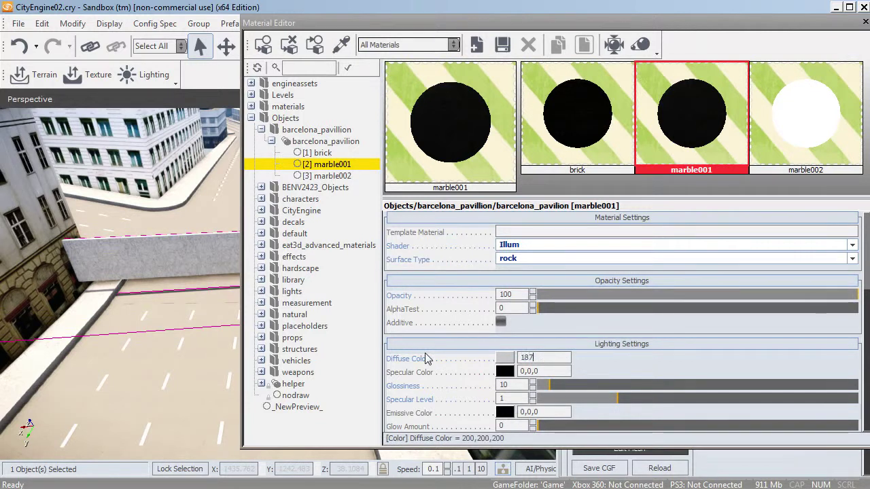
pyautogui.press('Return')
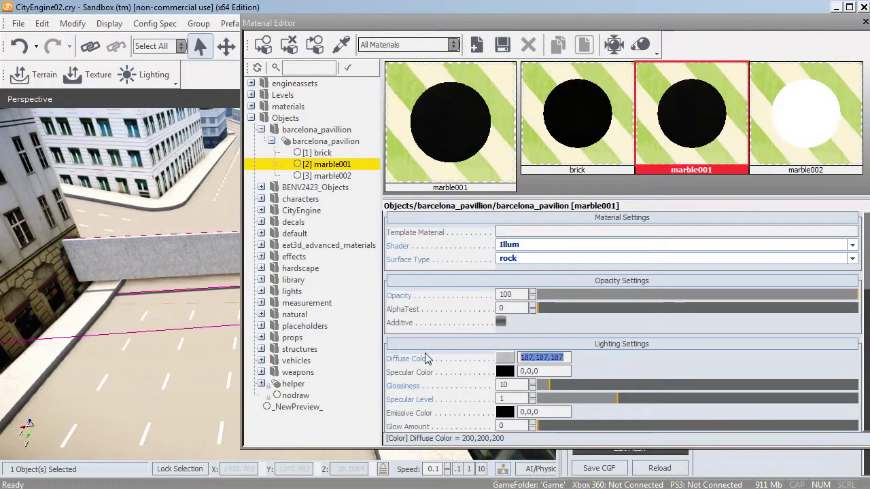
# - Set the marble002 sub-material's diffuse colour to 187,187,187, choose its surface type, and close the Material Editor
pyautogui.click(845, 99)
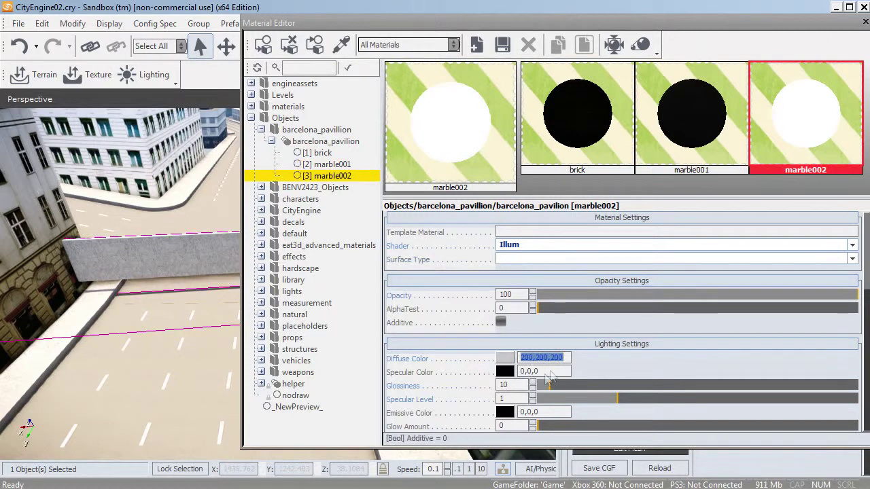
pyautogui.write('187,187')
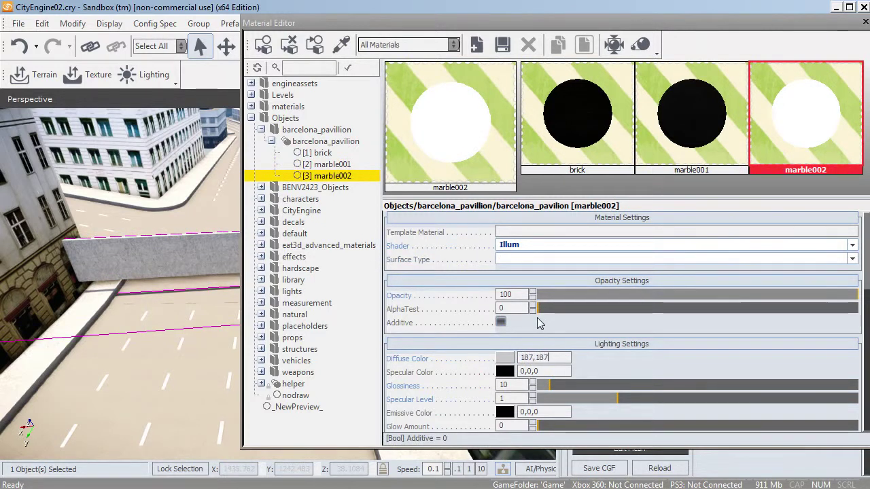
pyautogui.write(',187')
pyautogui.press('Return')
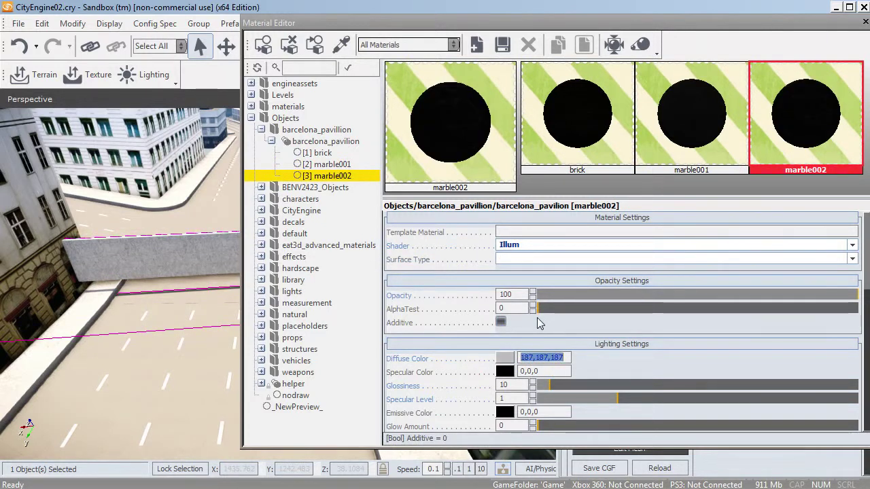
pyautogui.click(543, 259)
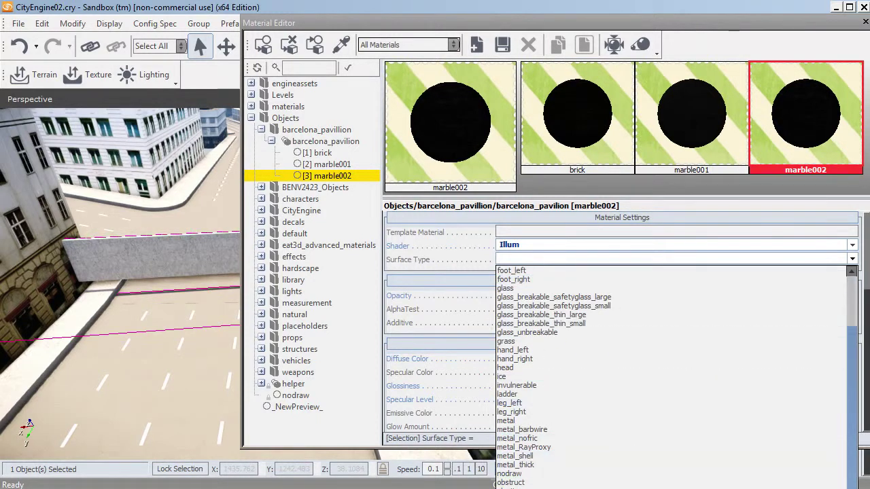
pyautogui.click(509, 488)
pyautogui.click(866, 24)
# - Raise the barcelona_pavilion brush along the Z axis to about Z 54.1, up to the height of the building rooftops
pyautogui.moveTo(379, 312); pyautogui.dragTo(379, 312, button='right')
pyautogui.press('w')
pyautogui.press('s')
pyautogui.press('2')
pyautogui.moveTo(385, 319); pyautogui.dragTo(433, 190)
pyautogui.moveTo(432, 186); pyautogui.dragTo(435, 192, button='right')
pyautogui.press('w')
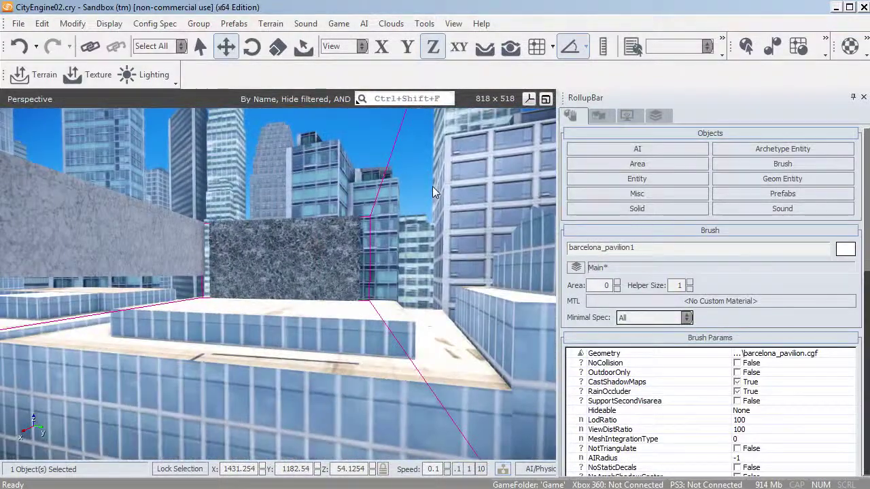